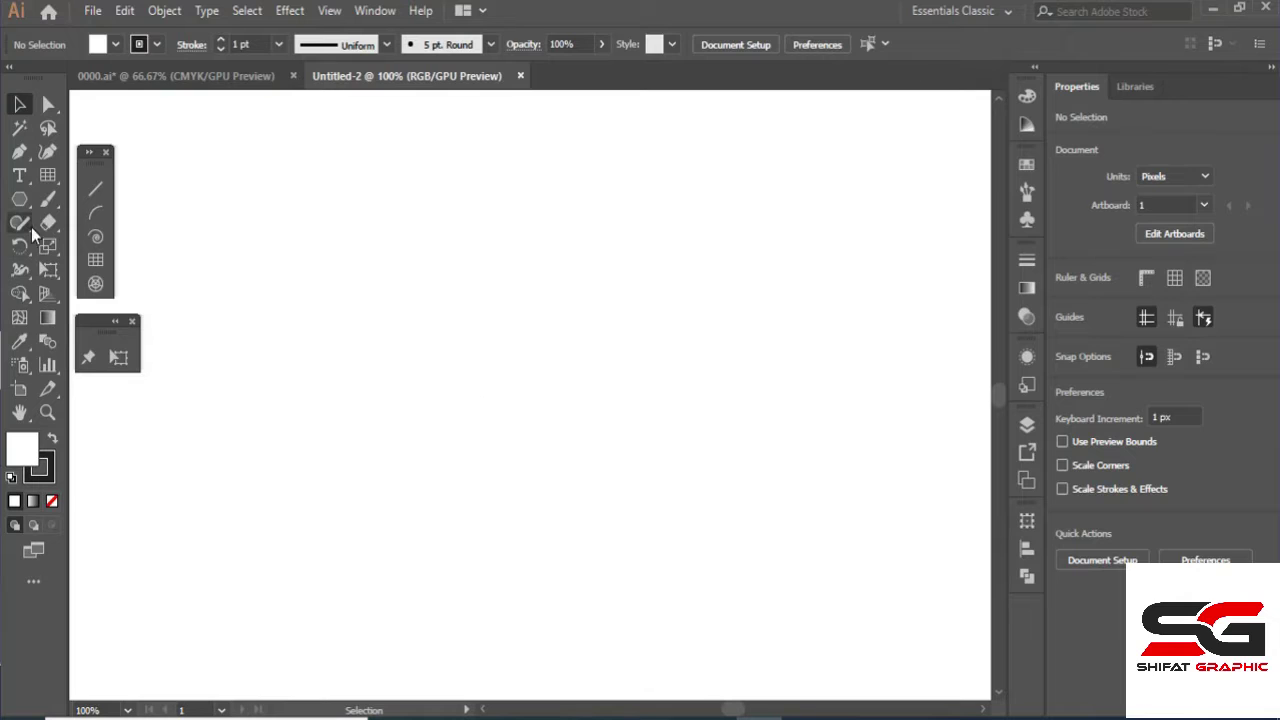
# Draw a hexagon about 150 px wide with the Polygon tool on the empty artboard.
pyautogui.hotkey('ctrl', '=')
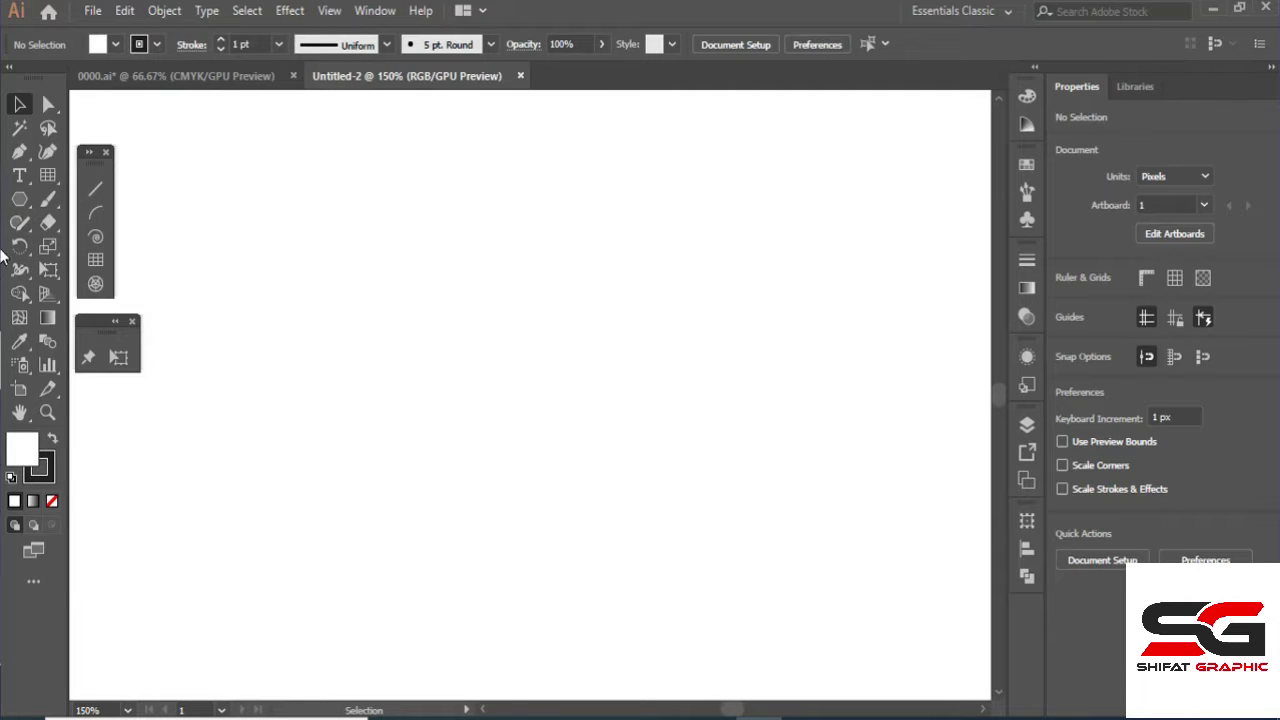
pyautogui.click(19, 198)
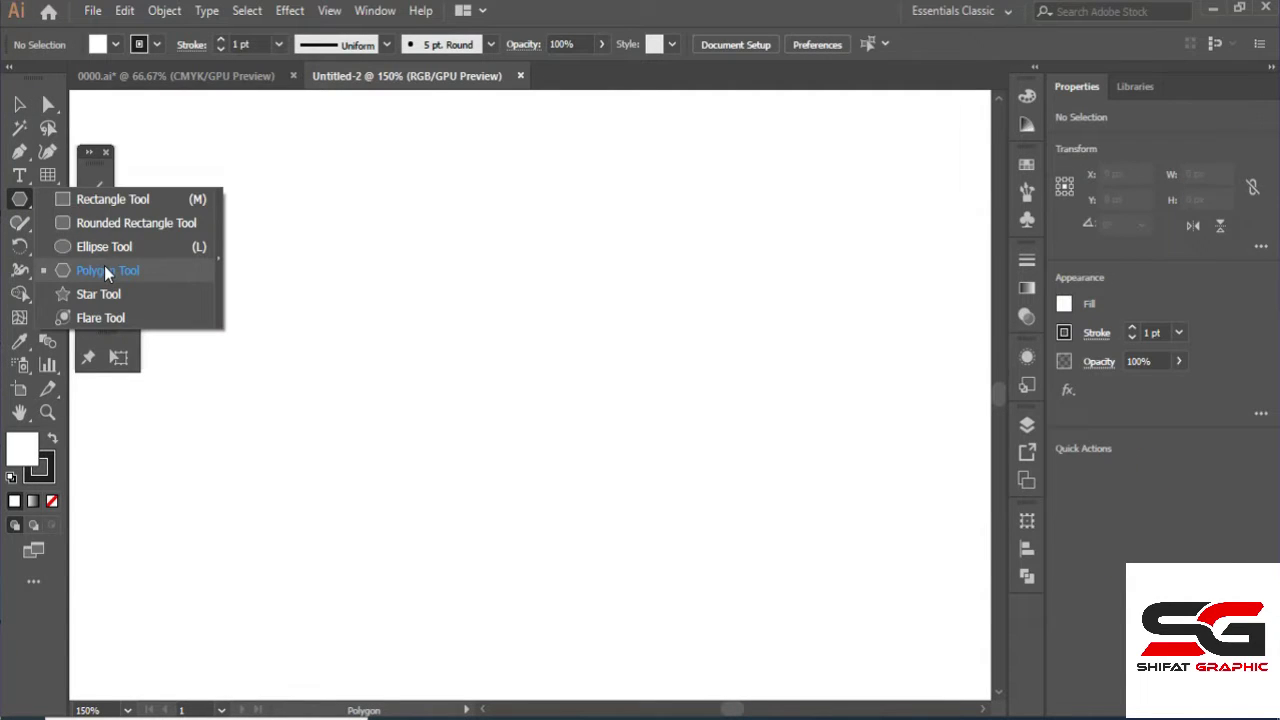
pyautogui.click(104, 270)
pyautogui.moveTo(440, 308); pyautogui.dragTo(512, 413)
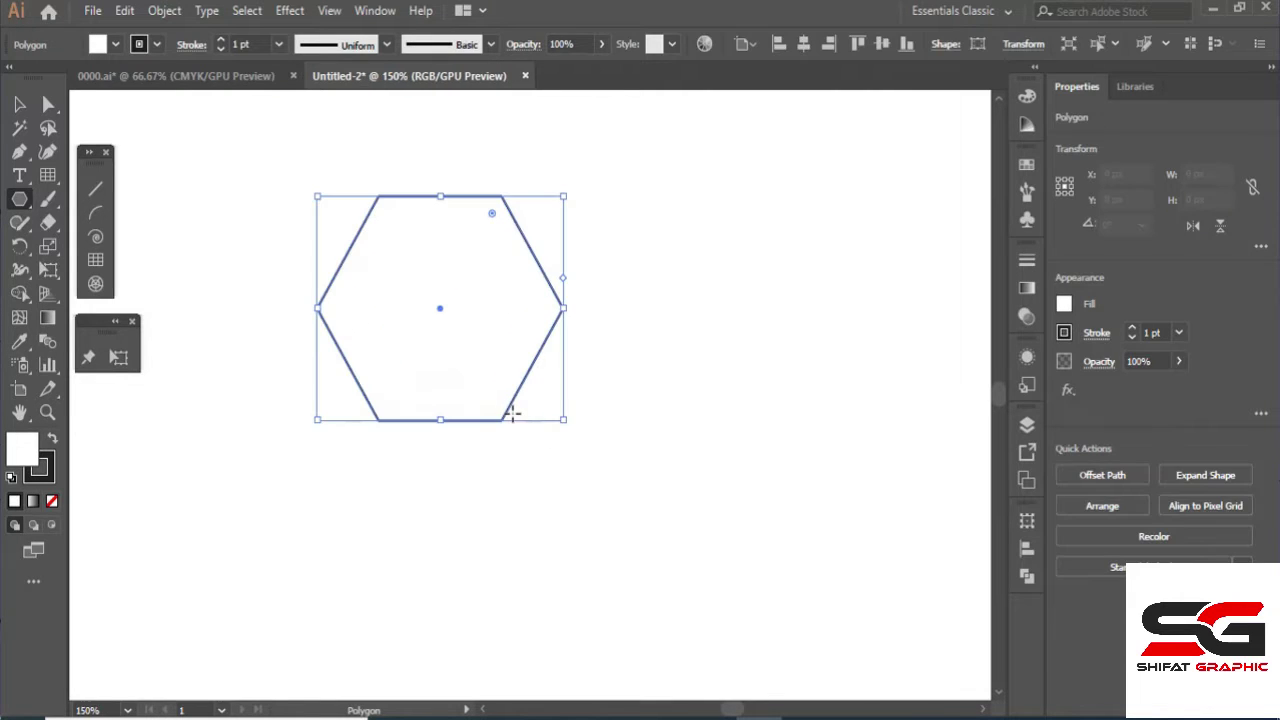
# Rotate the hexagon to 270° so that its corners point straight up and down, and deselect it.
pyautogui.click(19, 104)
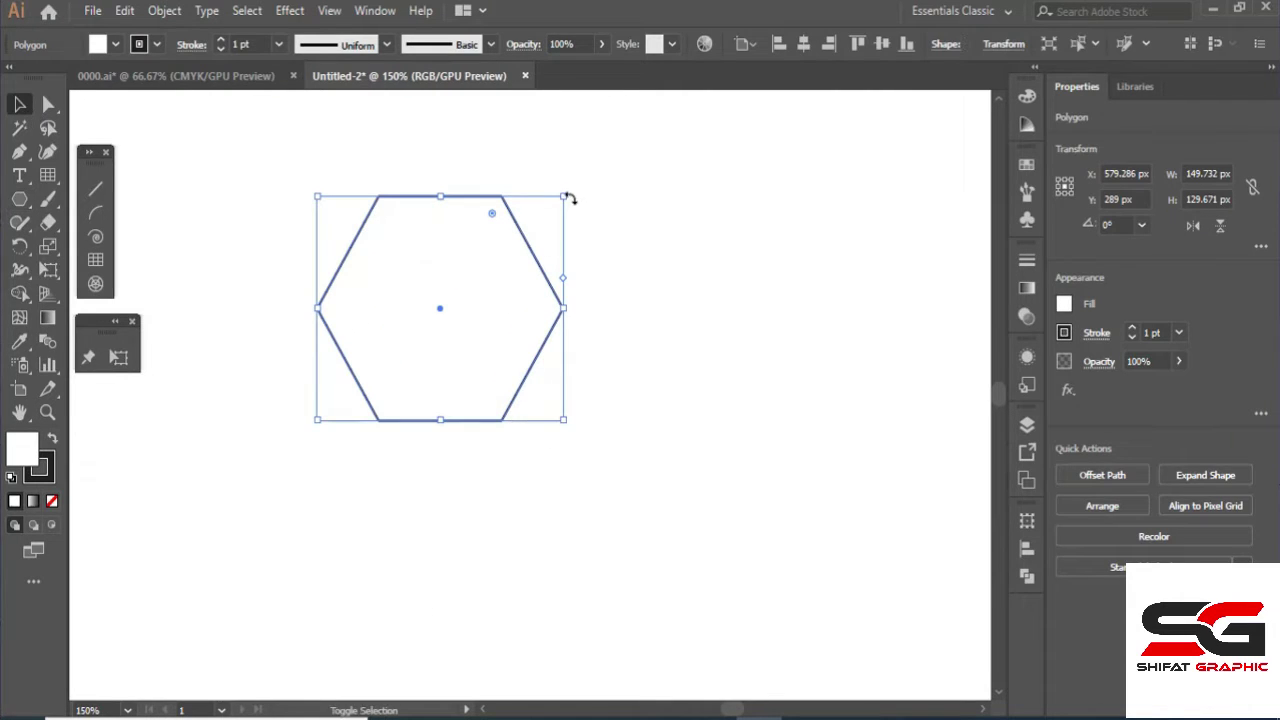
pyautogui.moveTo(569, 193); pyautogui.dragTo(548, 398)
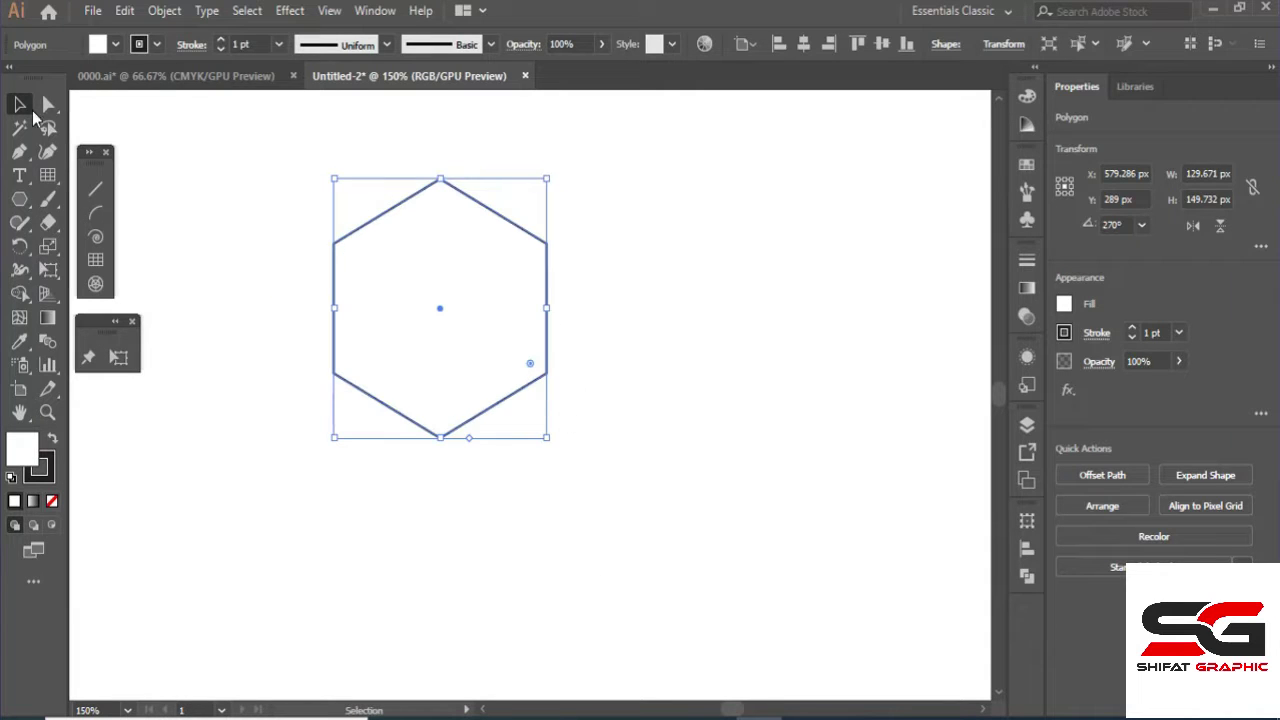
pyautogui.click(280, 249)
pyautogui.moveTo(355, 380); pyautogui.dragTo(343, 443)
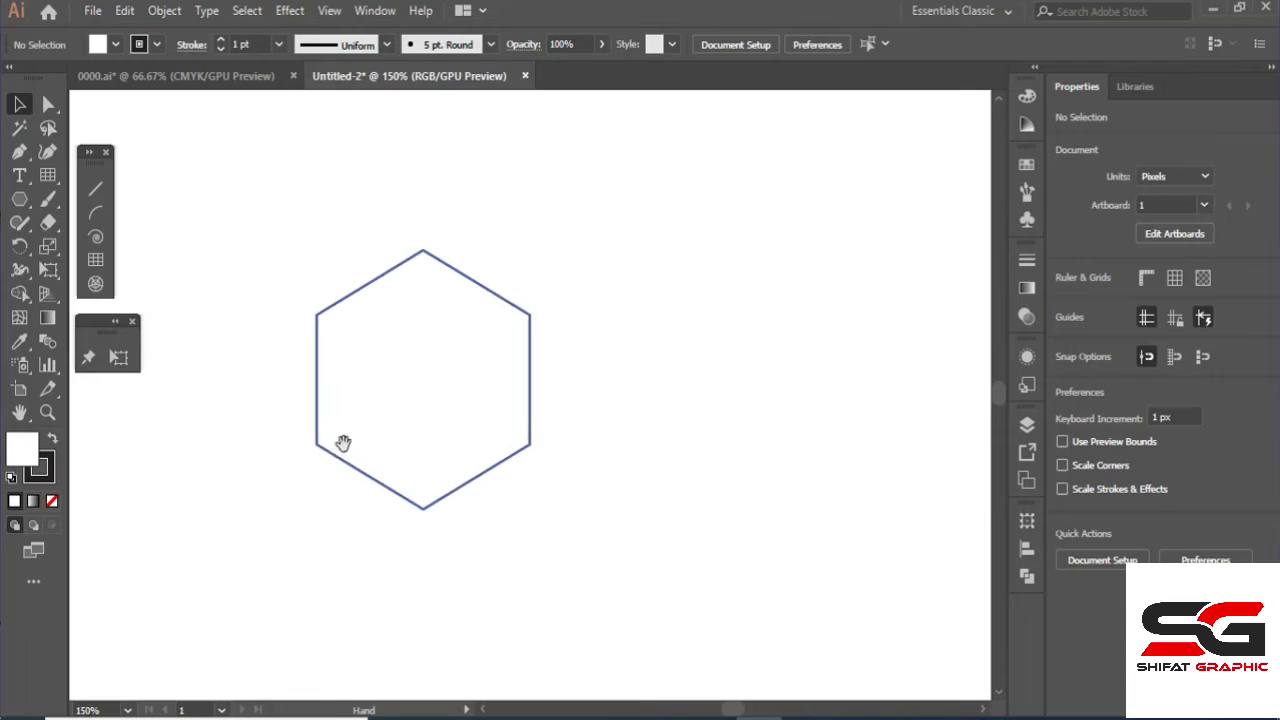
# Draw a vertical line about 239 px long through the hexagon's upper and lower corners, extending past both.
pyautogui.click(90, 191)
pyautogui.click(46, 177)
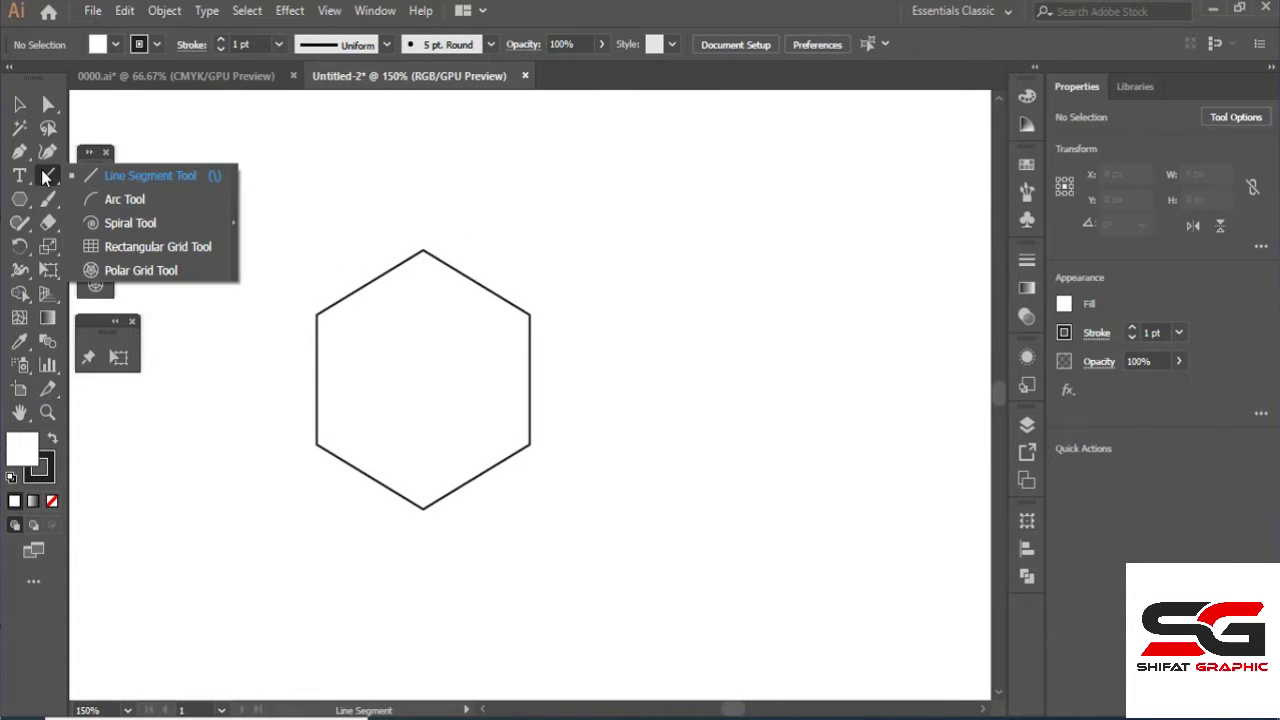
pyautogui.click(150, 176)
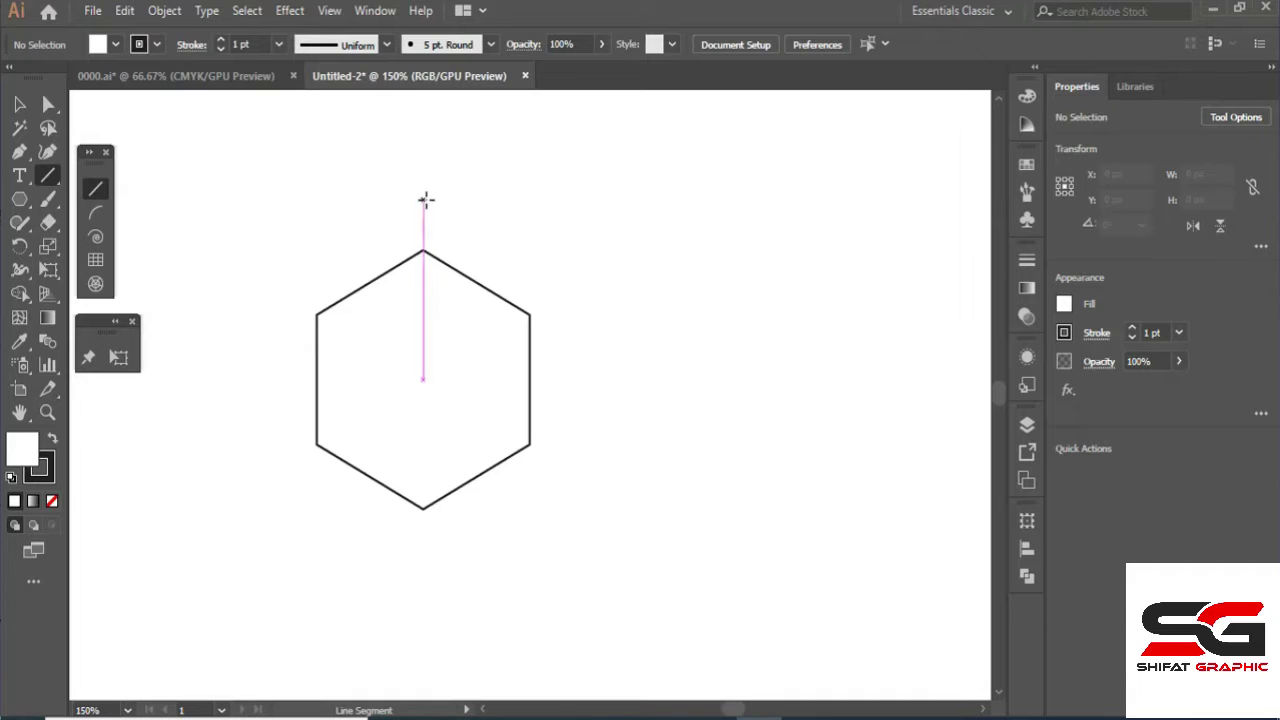
pyautogui.moveTo(423, 184); pyautogui.dragTo(431, 595)
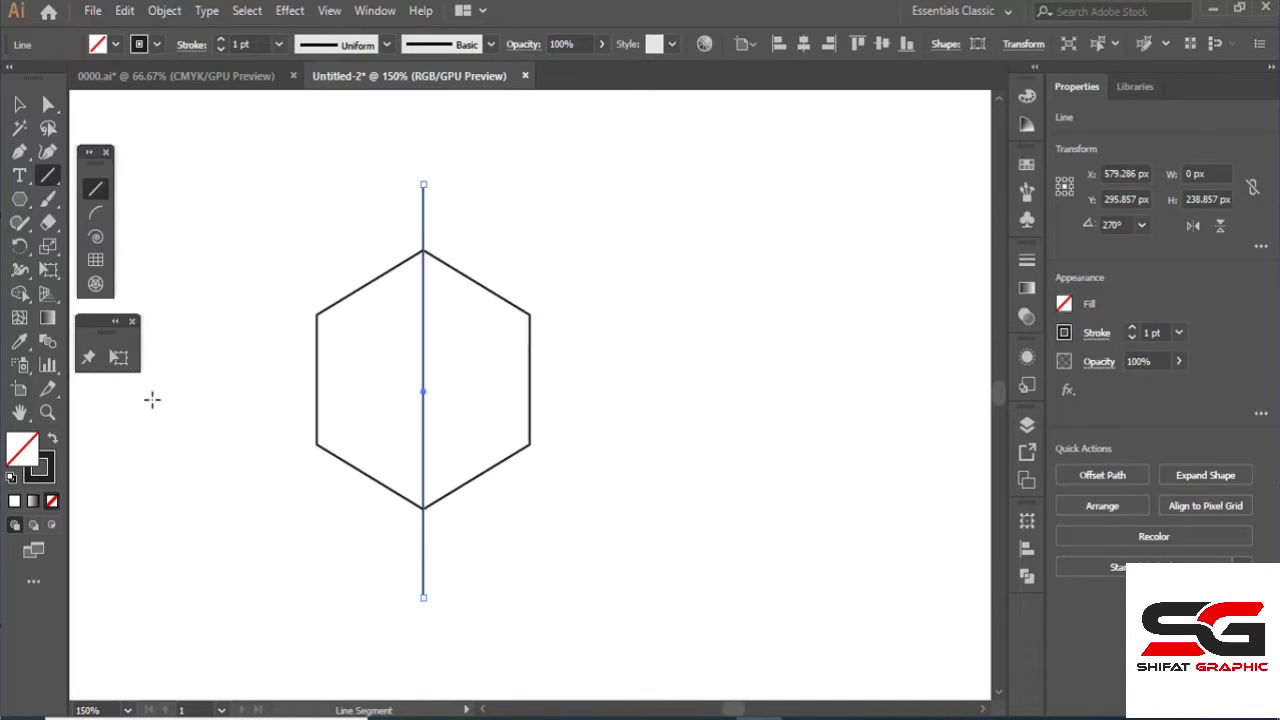
# Align the line and the hexagon by their vertical centers.
pyautogui.click(20, 104)
pyautogui.moveTo(285, 254); pyautogui.dragTo(532, 422)
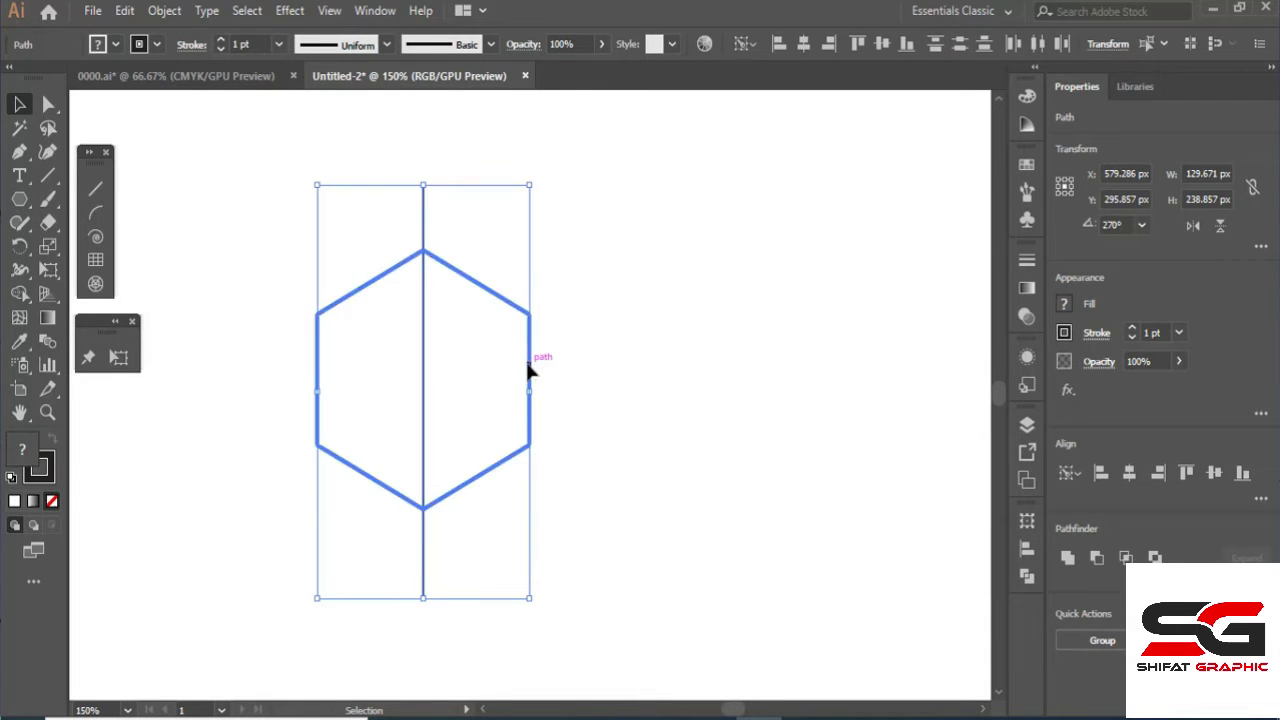
pyautogui.click(884, 44)
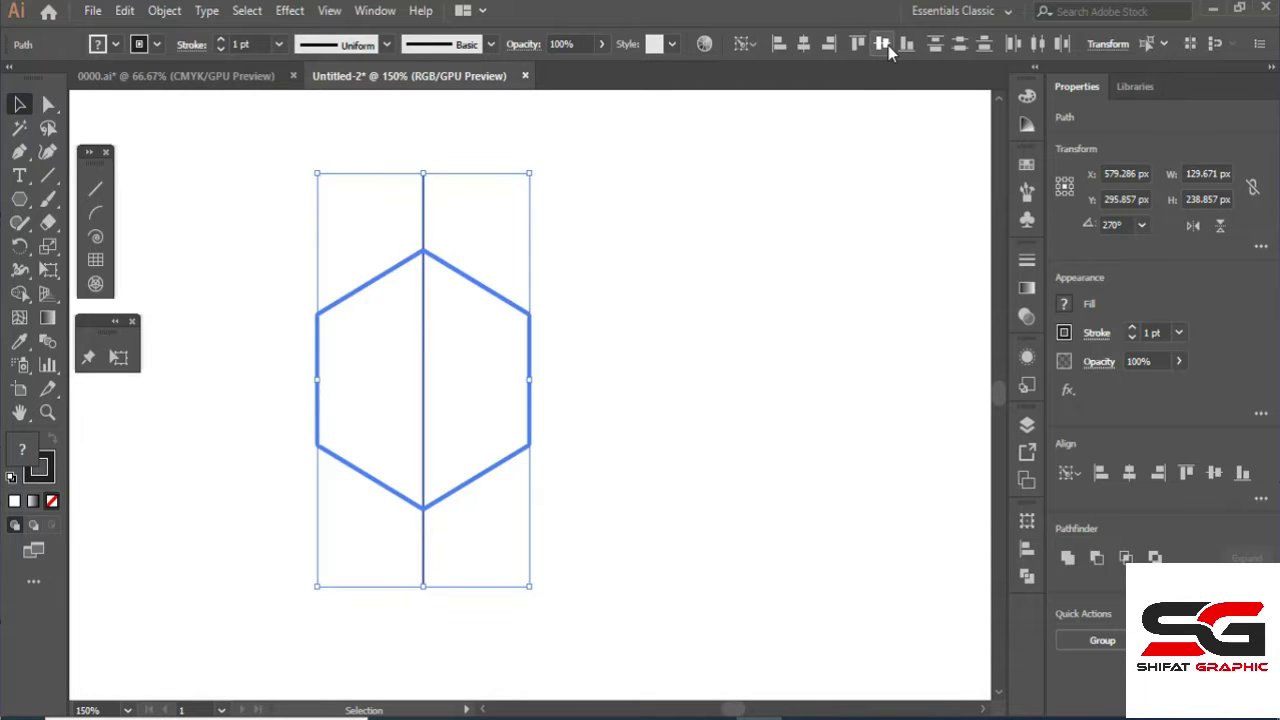
pyautogui.click(661, 508)
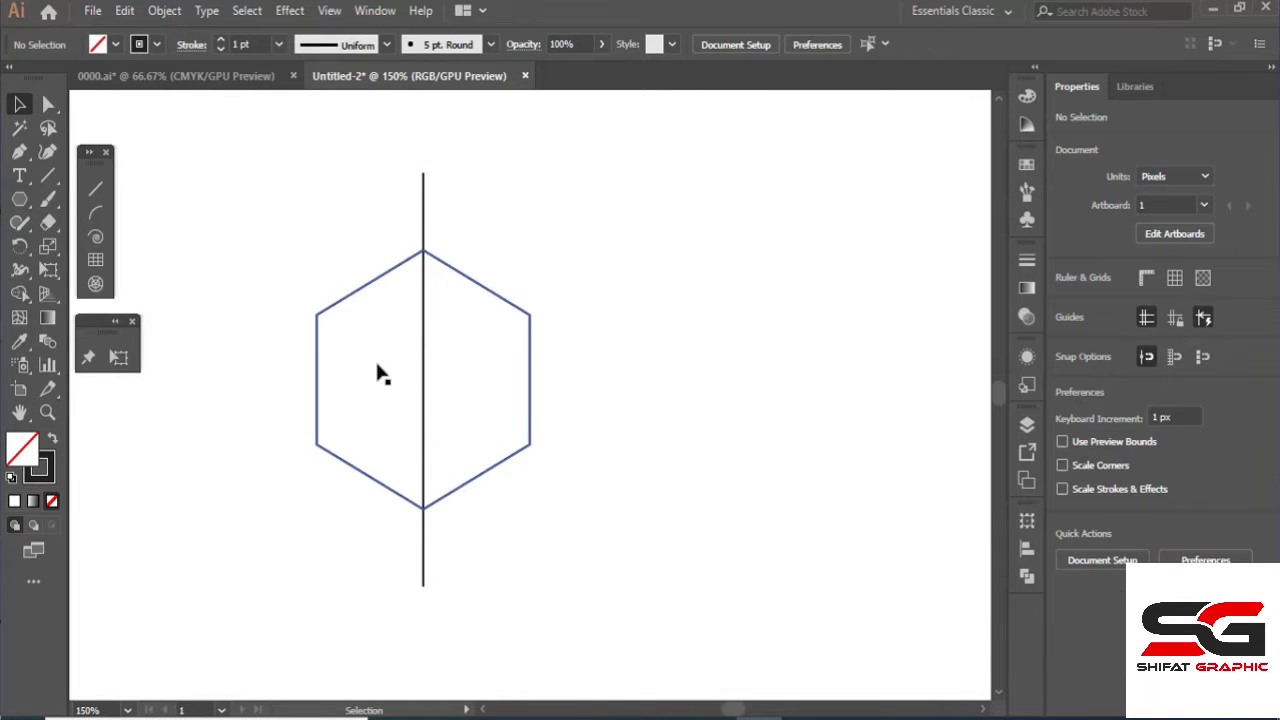
# Create two copies of the vertical line, each rotated a further 120° about its center, to connect the hexagon's opposite corners.
pyautogui.moveTo(383, 371); pyautogui.dragTo(434, 400)
pyautogui.hotkey('ctrl', 'z')
pyautogui.click(424, 408)
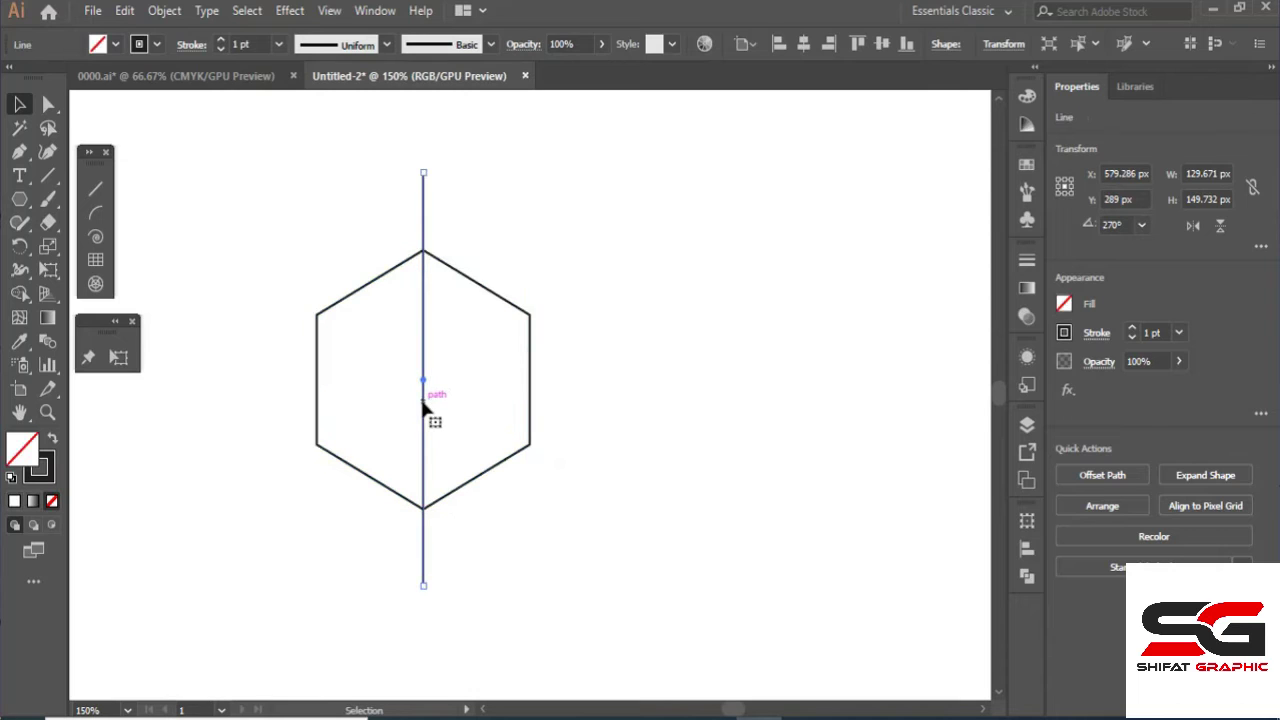
pyautogui.doubleClick(22, 250)
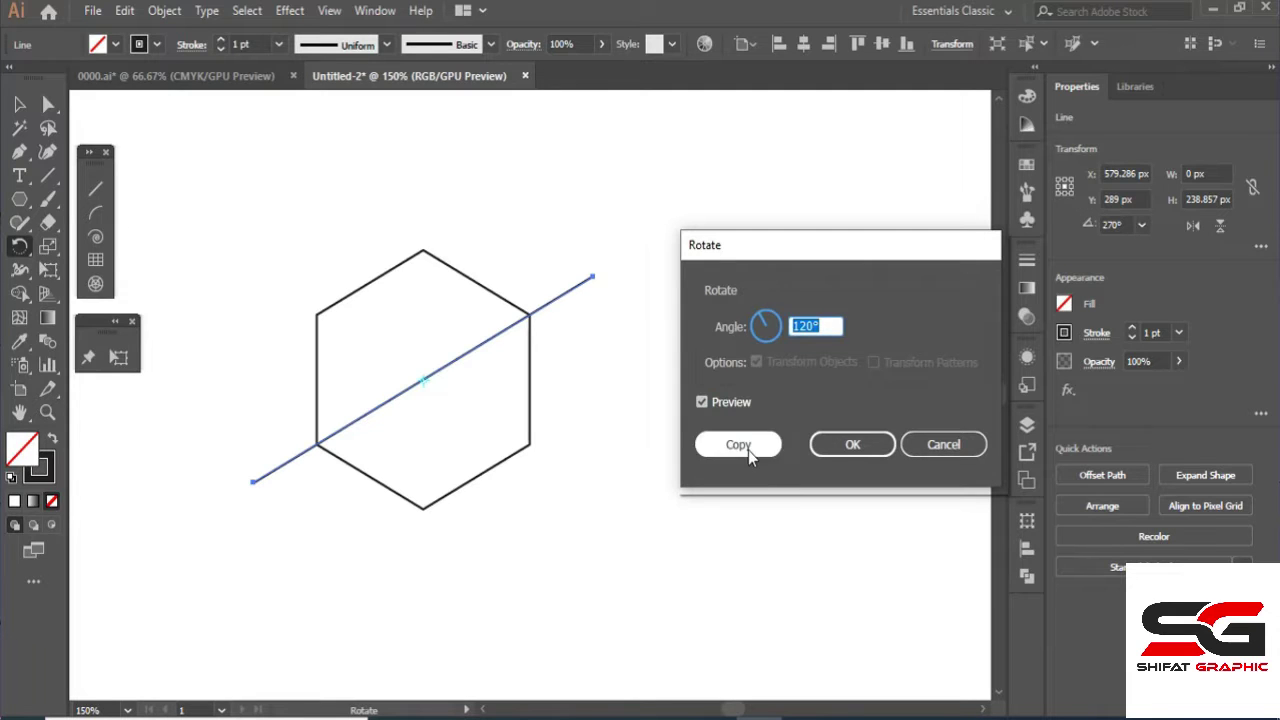
pyautogui.click(748, 449)
pyautogui.doubleClick(20, 245)
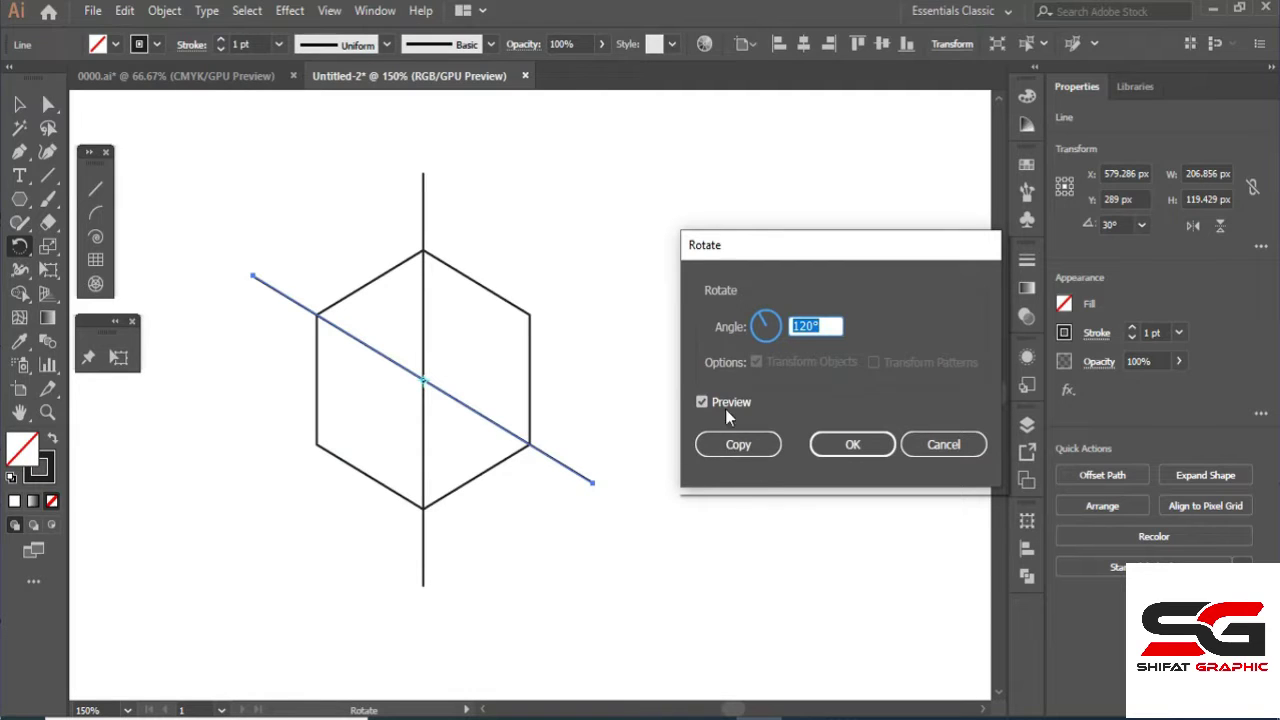
pyautogui.click(725, 403)
pyautogui.click(725, 403)
pyautogui.click(722, 448)
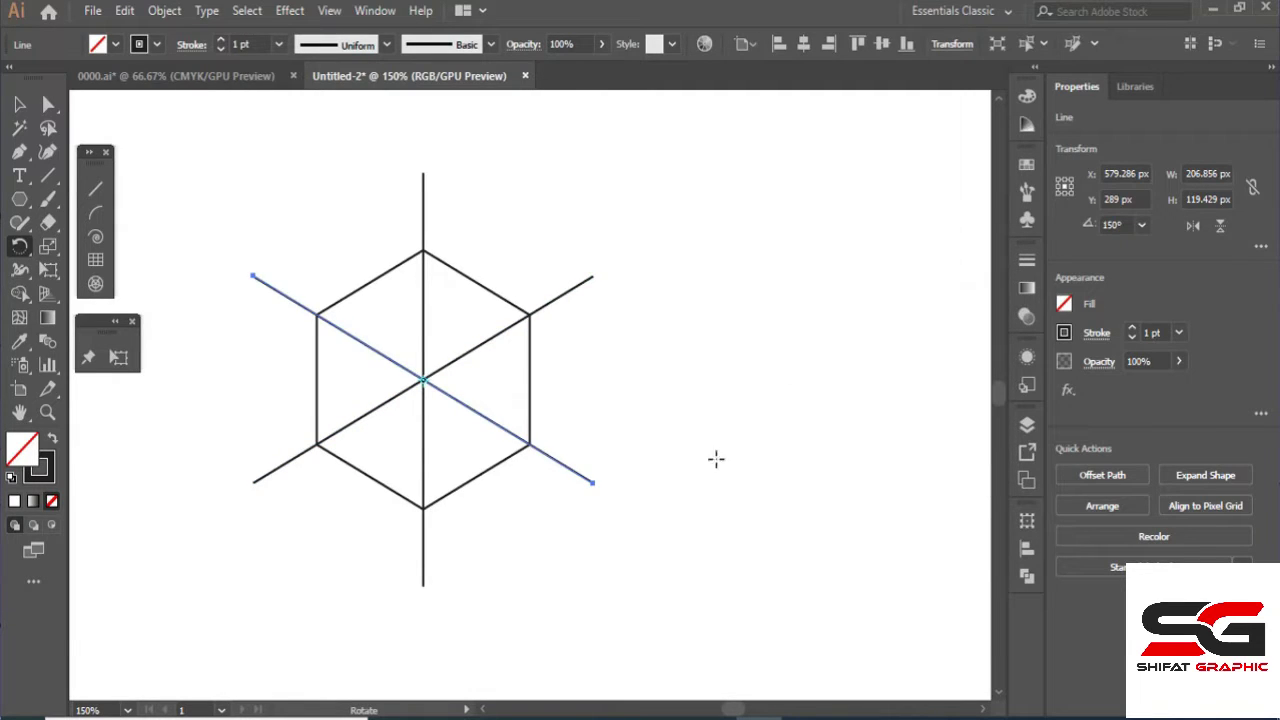
# Duplicate the hexagon with its three lines and place the copy beside the original on the right.
pyautogui.click(20, 105)
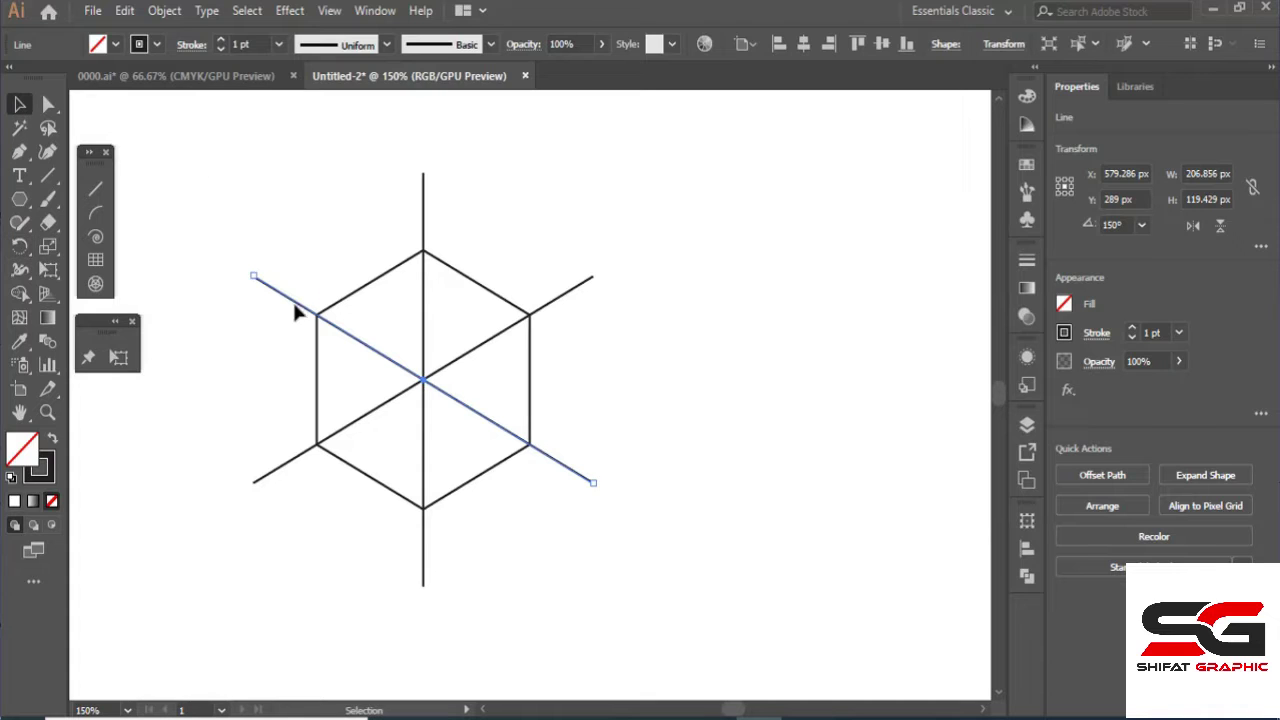
pyautogui.moveTo(298, 255); pyautogui.dragTo(528, 505)
pyautogui.moveTo(523, 437); pyautogui.dragTo(940, 435)
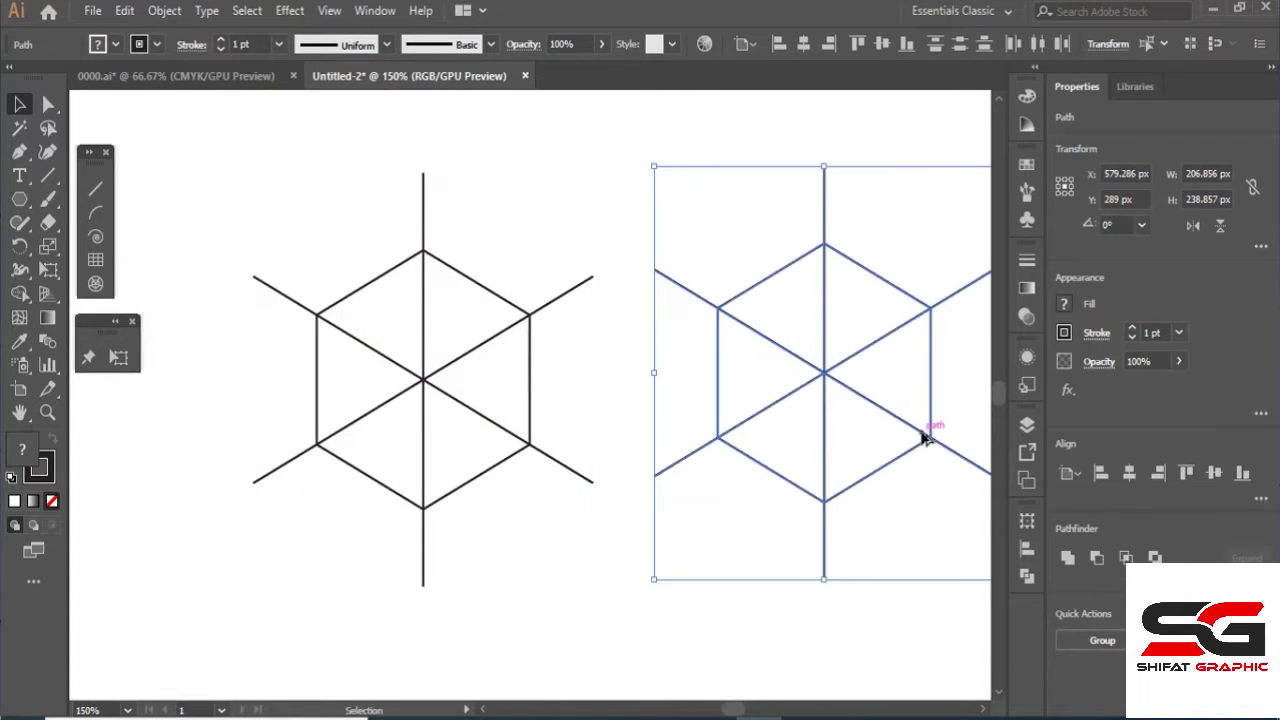
pyautogui.click(538, 553)
# Divide the original hexagon along its three crossing lines with the Pathfinder Divide operation.
pyautogui.moveTo(266, 229); pyautogui.dragTo(548, 533)
pyautogui.click(1022, 576)
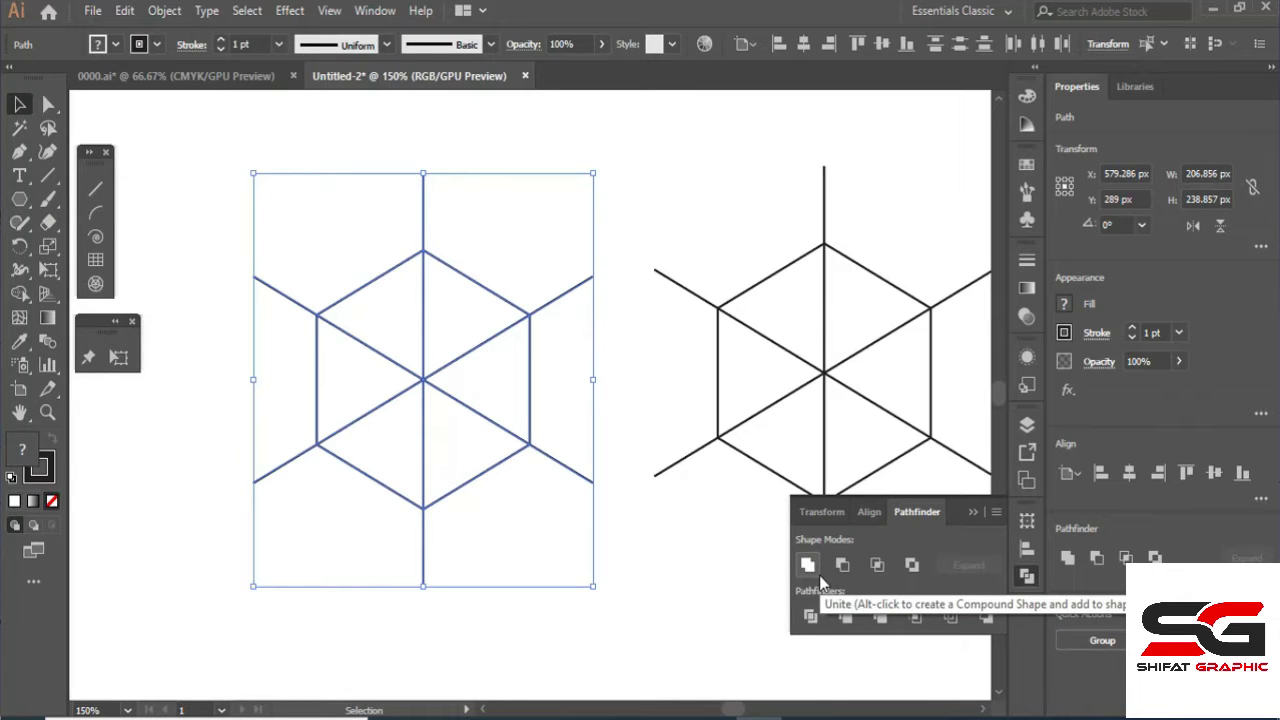
pyautogui.click(810, 616)
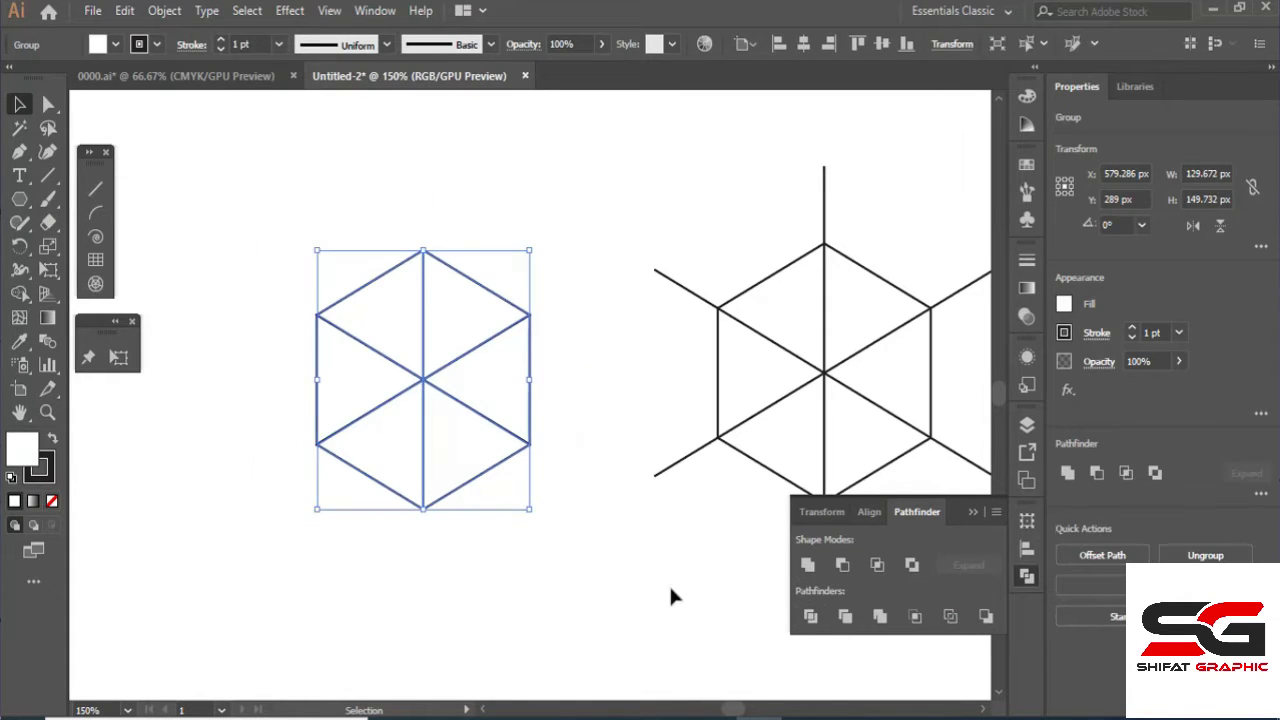
pyautogui.click(585, 518)
# Unite the two upper triangles of the divided hexagon into the cube's top face.
pyautogui.scroll(3, 491, 414)
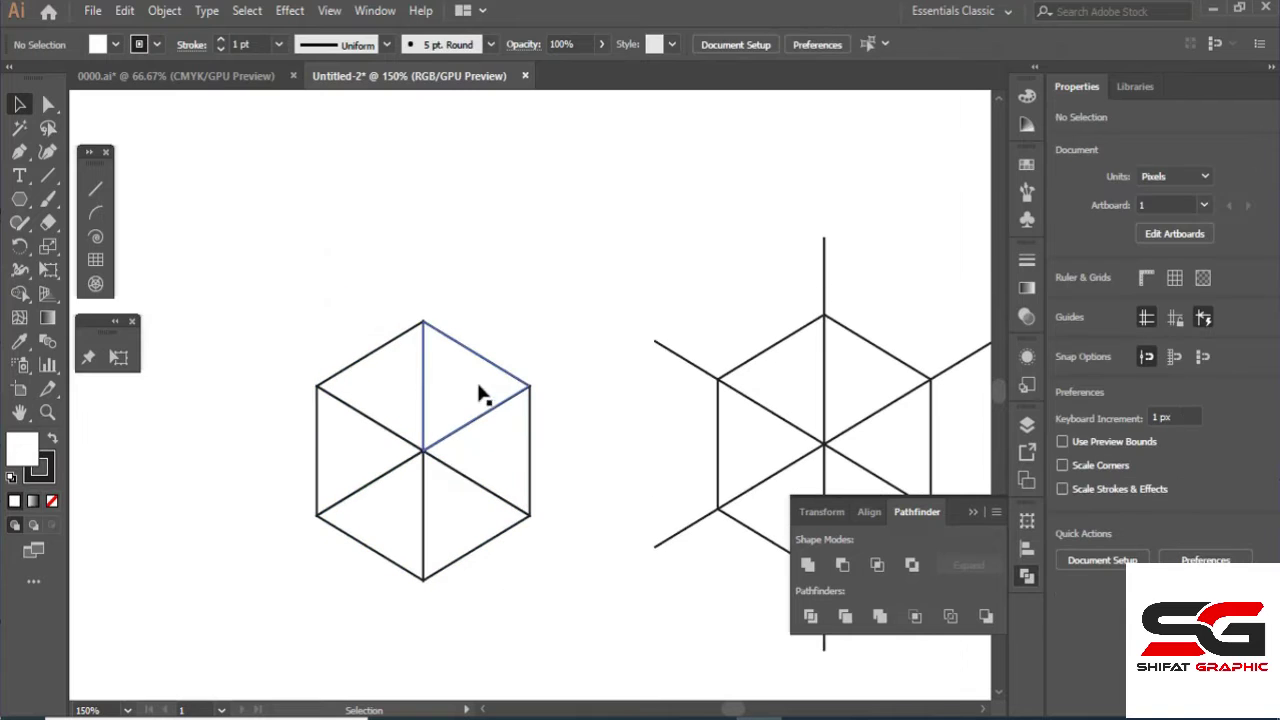
pyautogui.click(47, 105)
pyautogui.moveTo(405, 302); pyautogui.dragTo(496, 397)
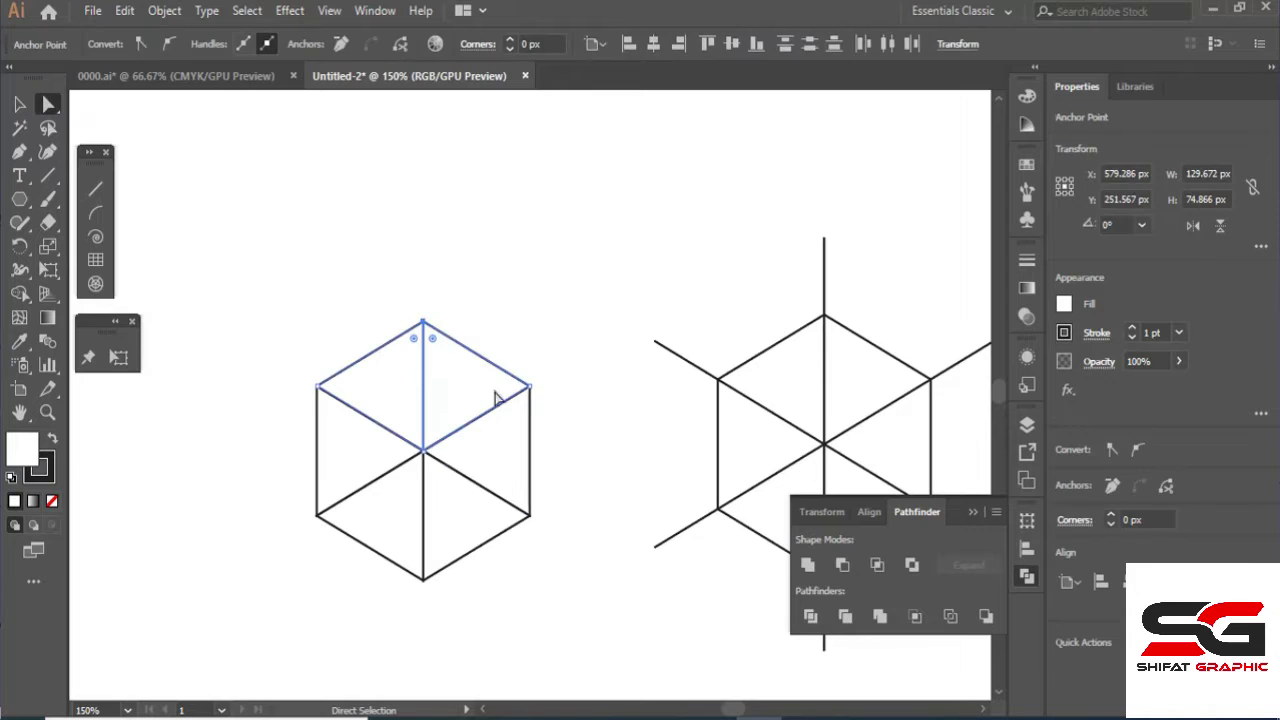
pyautogui.click(808, 565)
pyautogui.click(533, 586)
pyautogui.scroll(-1, 540, 557)
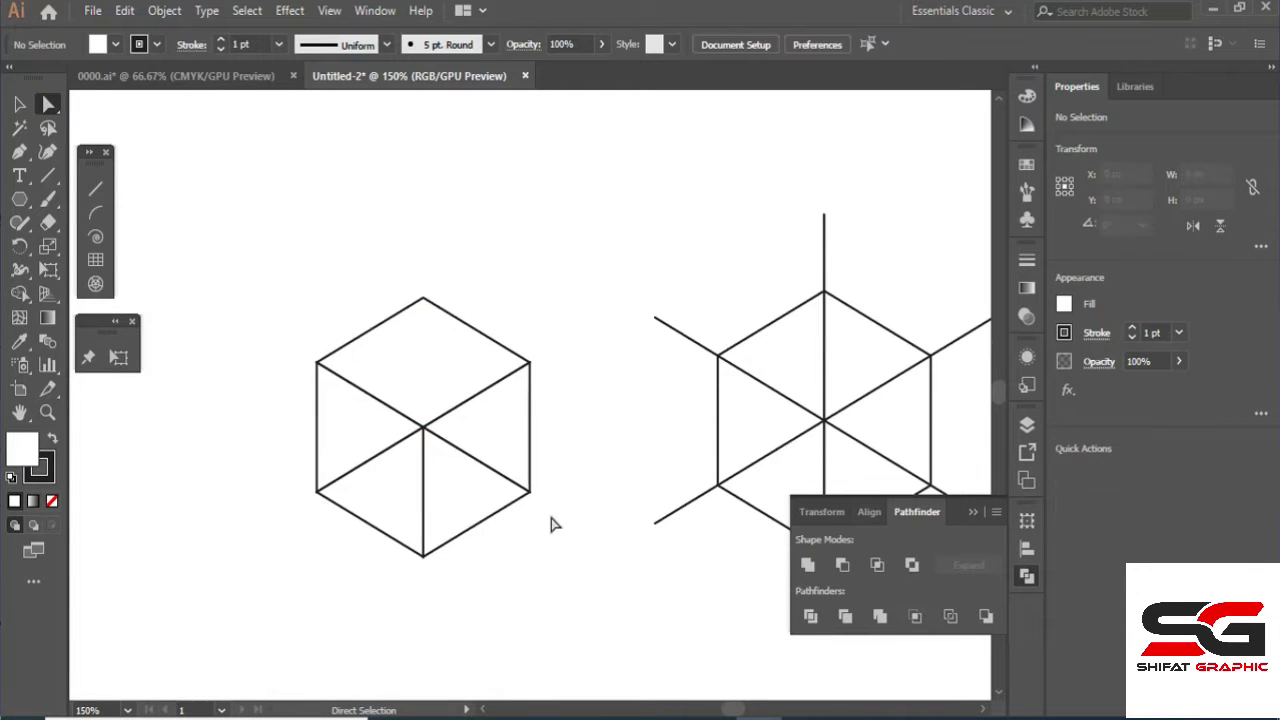
# Unite the two right triangles and the two left triangles into the cube's two side faces.
pyautogui.moveTo(555, 524); pyautogui.dragTo(522, 460)
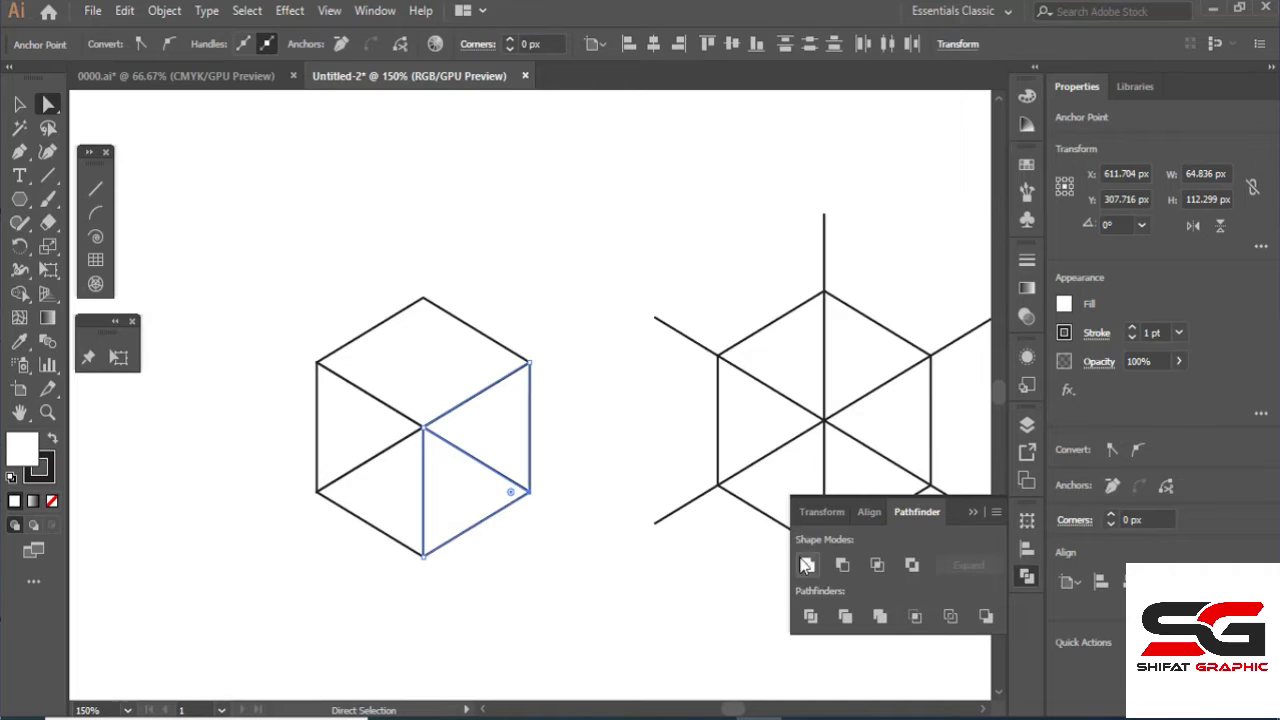
pyautogui.click(806, 565)
pyautogui.click(299, 498)
pyautogui.moveTo(285, 459); pyautogui.dragTo(345, 519)
pyautogui.click(806, 564)
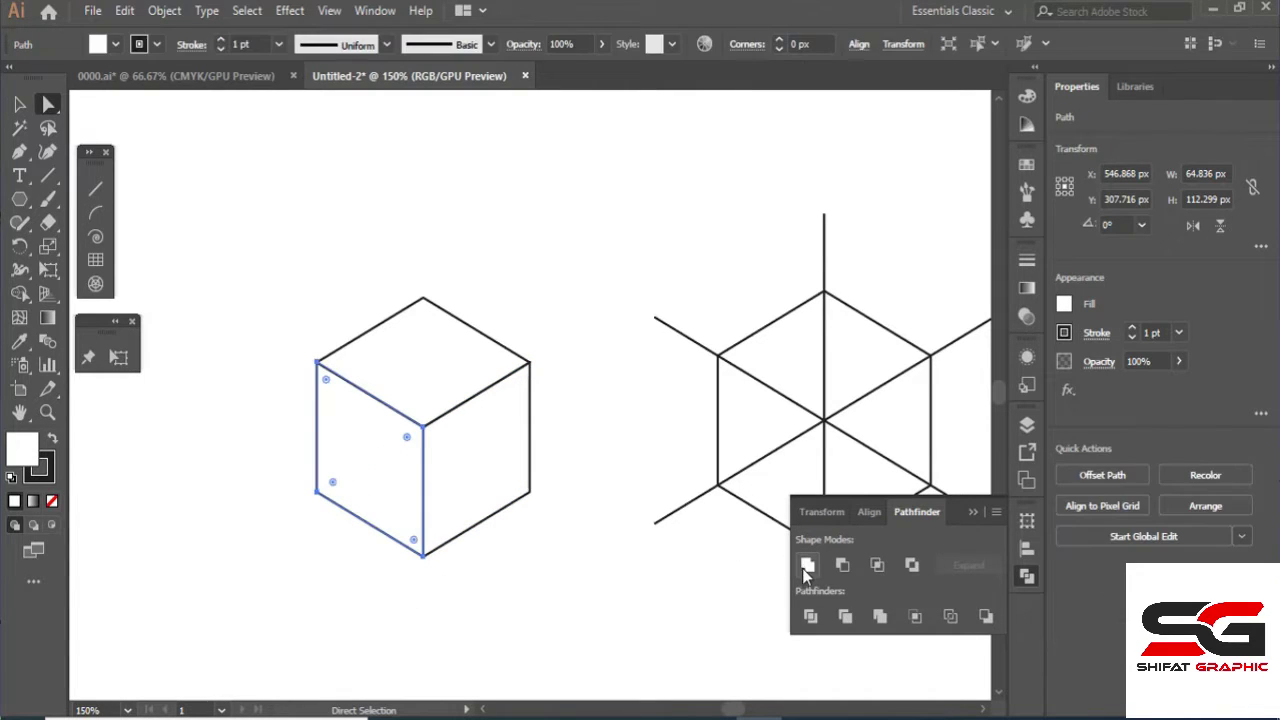
pyautogui.click(19, 104)
pyautogui.click(317, 308)
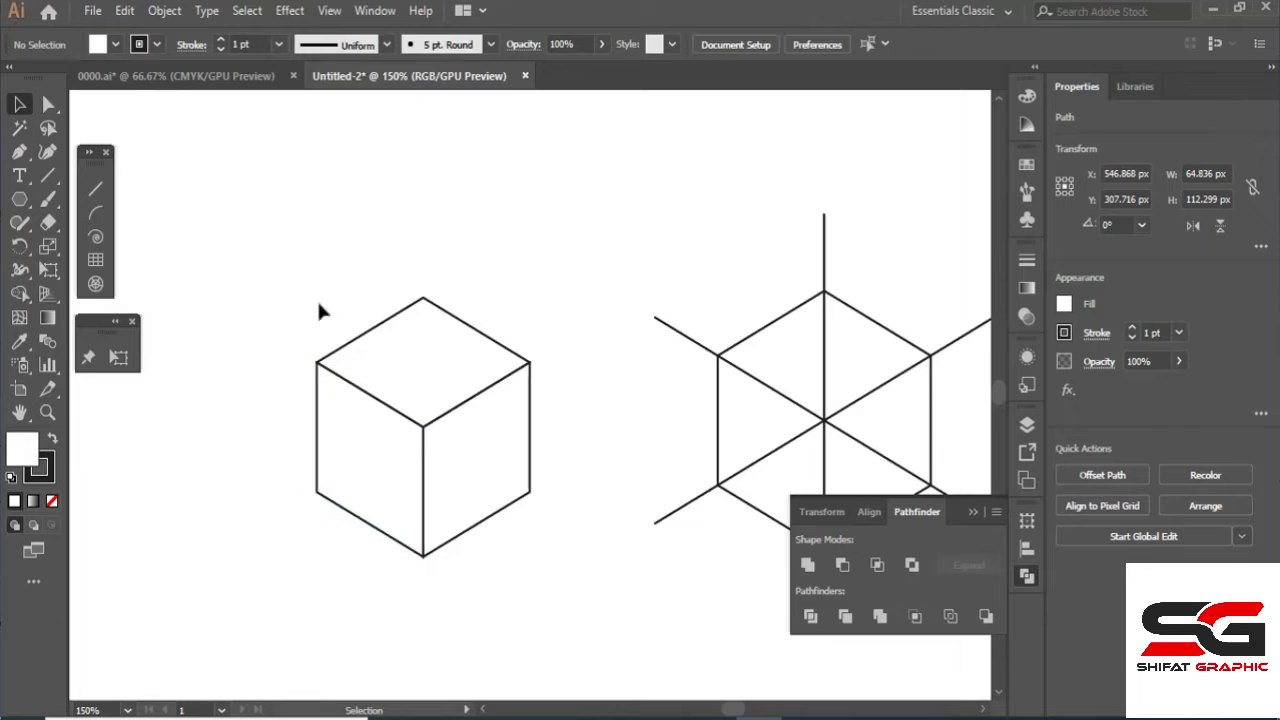
# Ungroup the cube into its three separate faces.
pyautogui.scroll(-2, 311, 283)
pyautogui.click(399, 336)
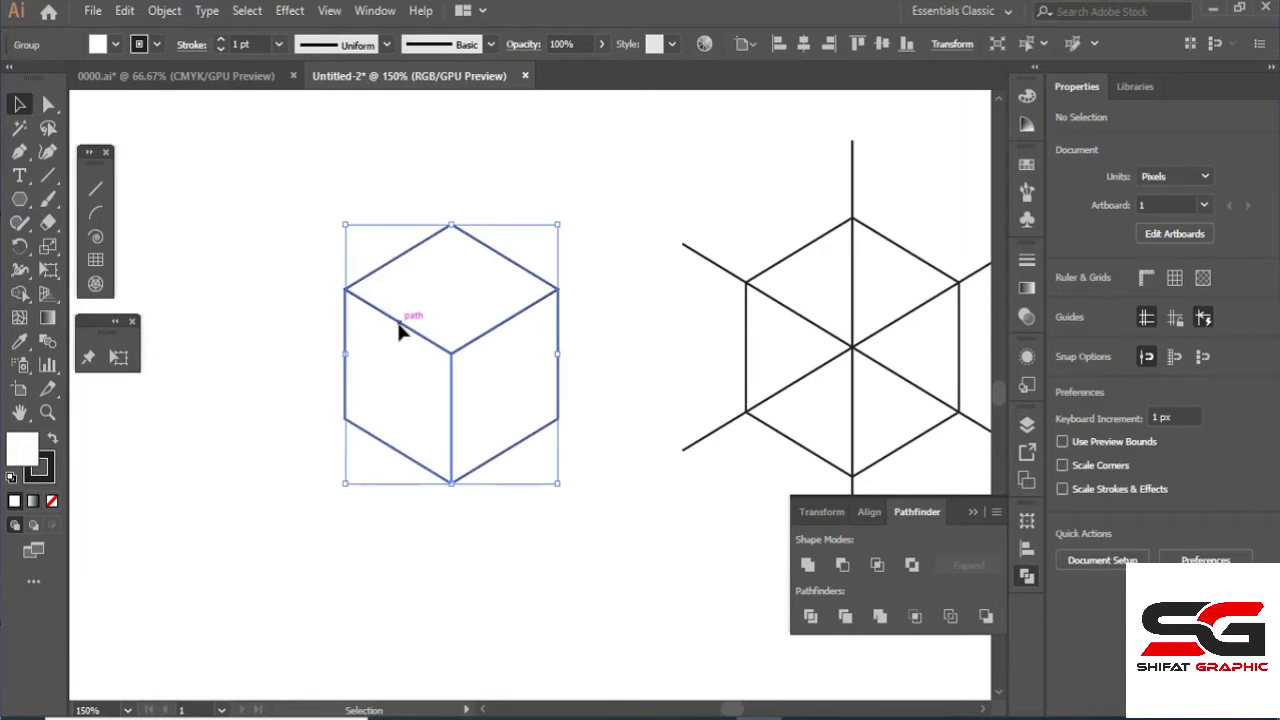
pyautogui.rightClick(402, 326)
pyautogui.click(476, 489)
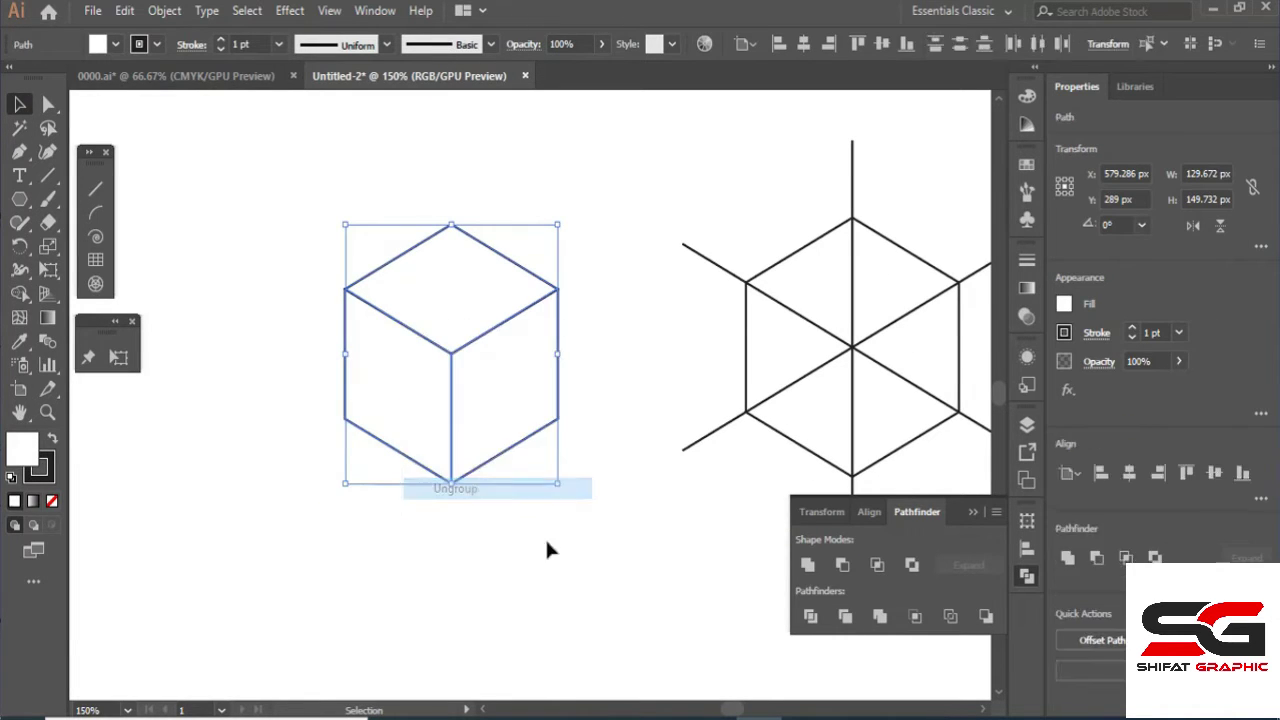
# Inset the three cube faces with Offset Path at -3 px, using mitered joins and a miter limit of 4.
pyautogui.click(178, 11)
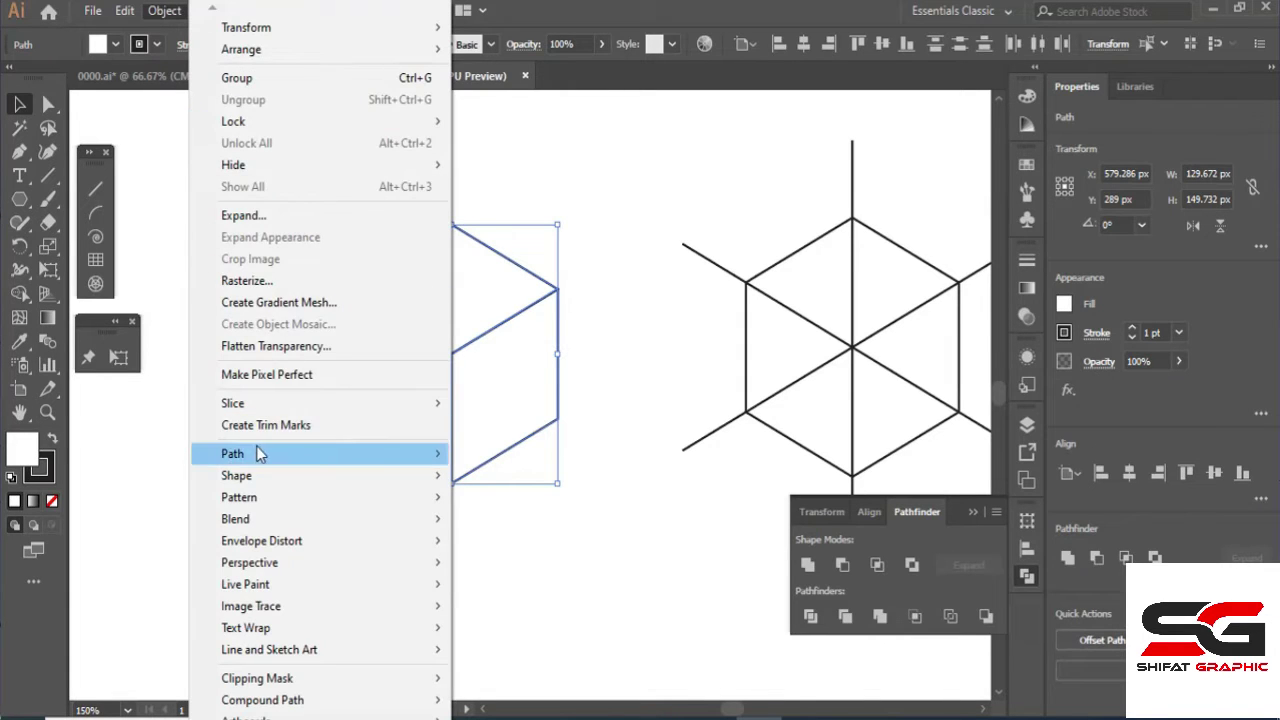
pyautogui.moveTo(258, 454)
pyautogui.click(512, 527)
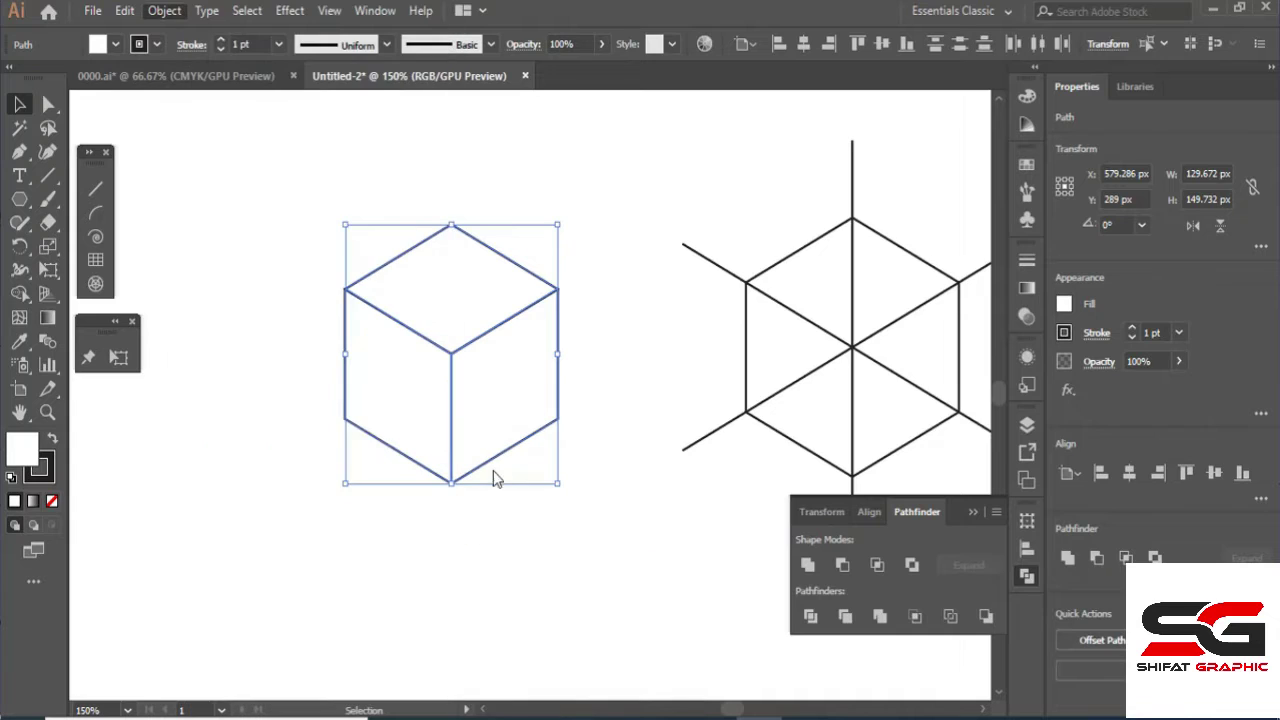
pyautogui.click(812, 404)
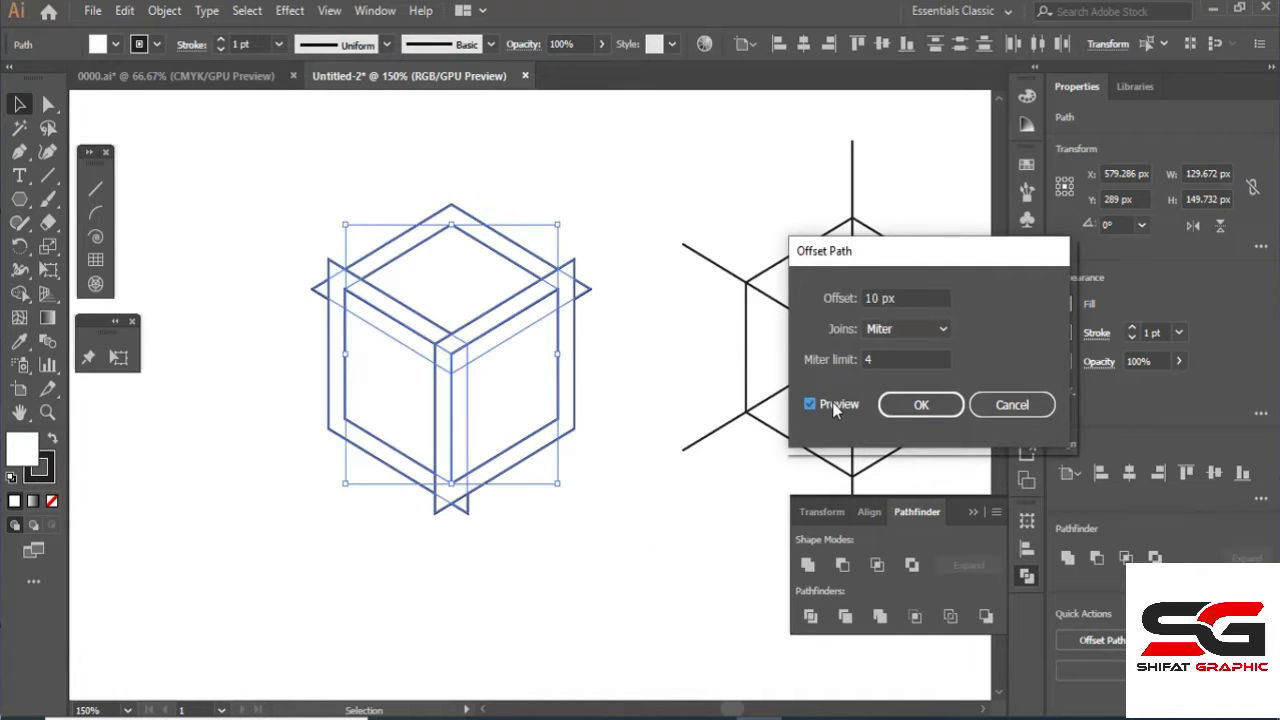
pyautogui.click(918, 298)
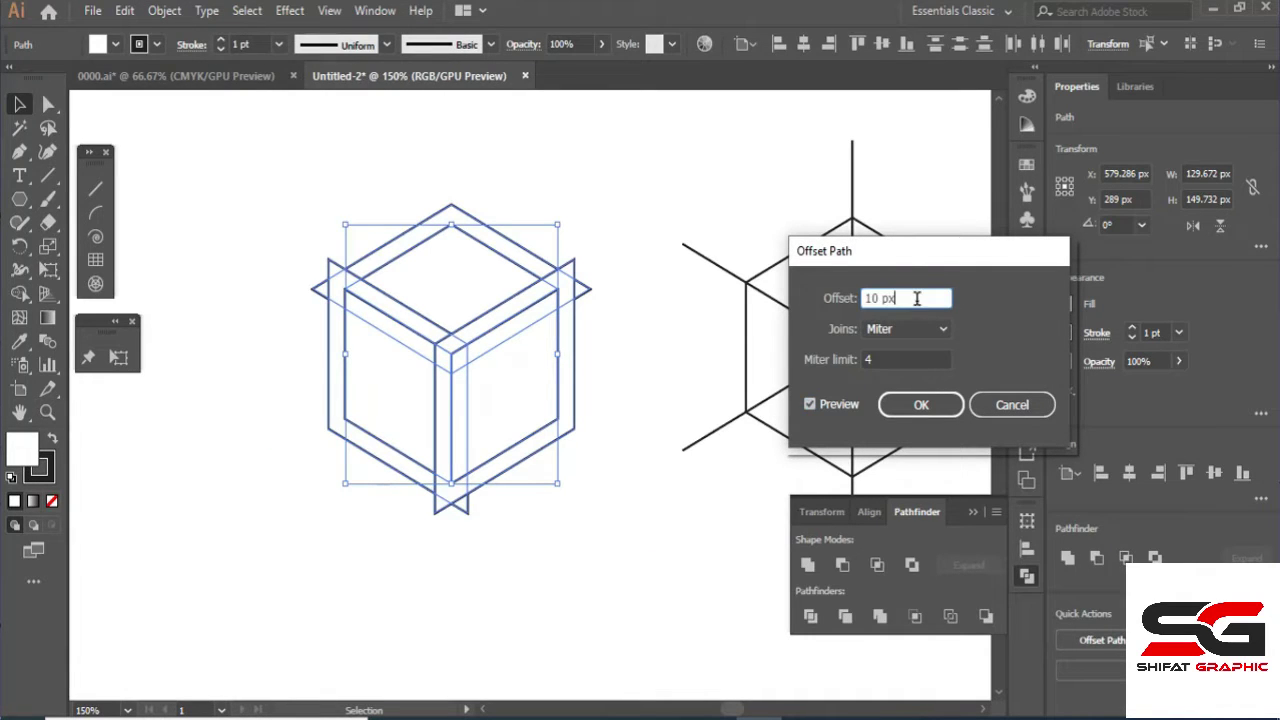
pyautogui.scroll(-8, 909, 299)
pyautogui.scroll(-4, 909, 299)
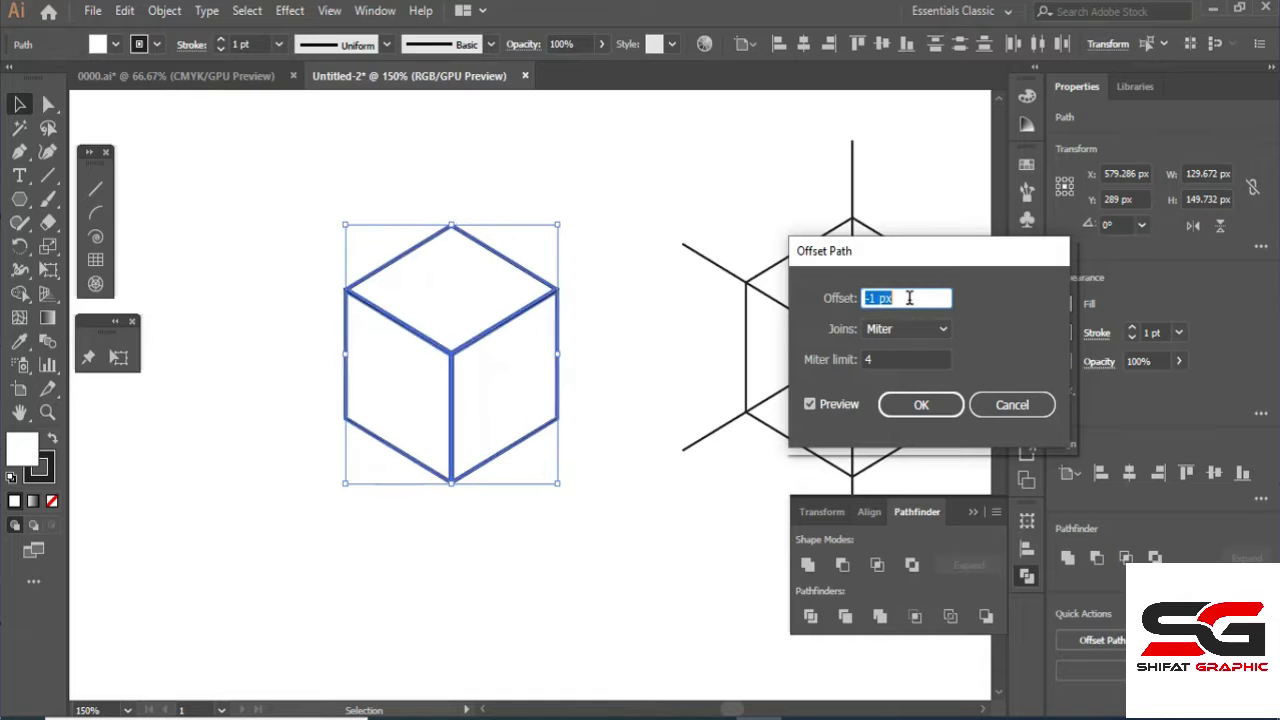
pyautogui.scroll(-2, 909, 298)
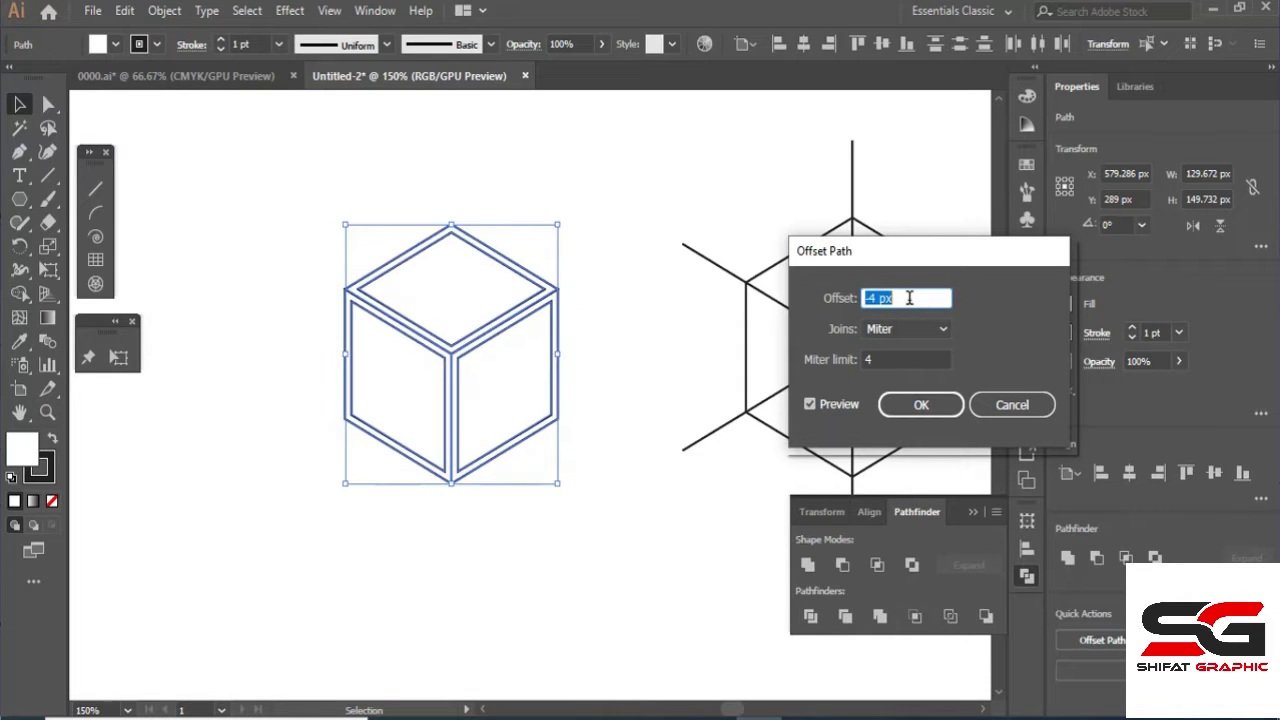
pyautogui.scroll(1, 909, 298)
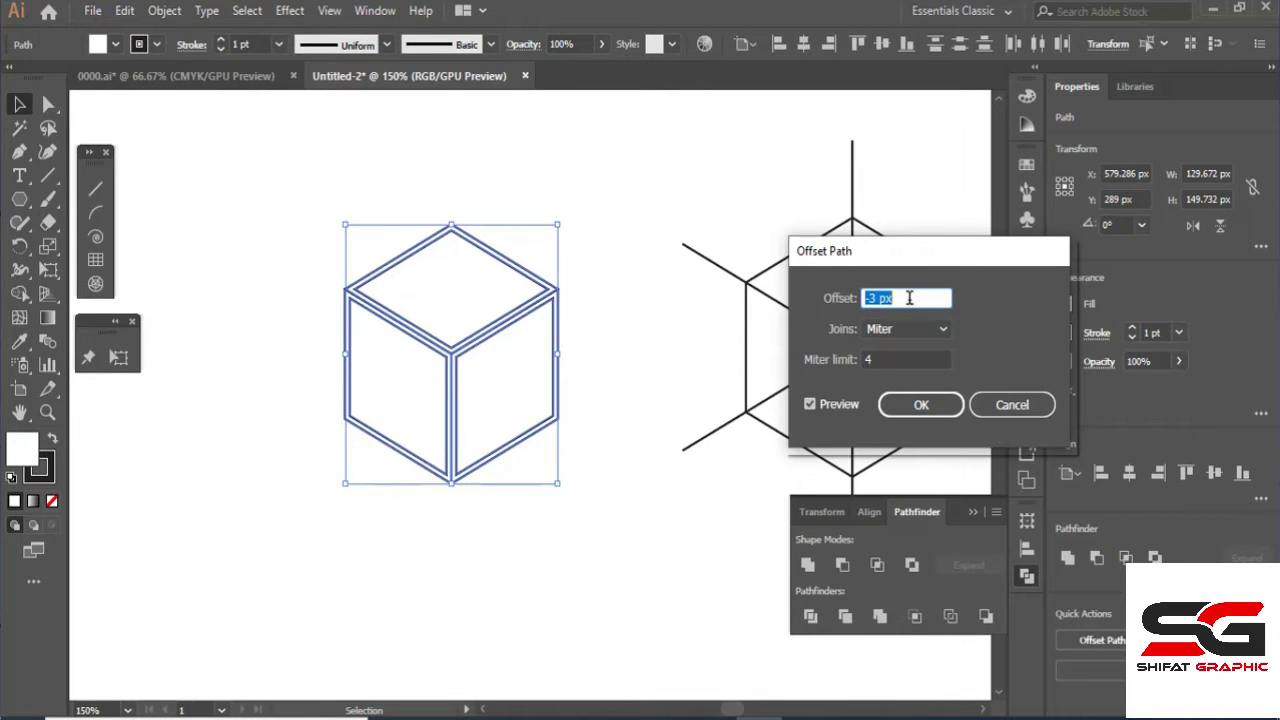
pyautogui.click(920, 405)
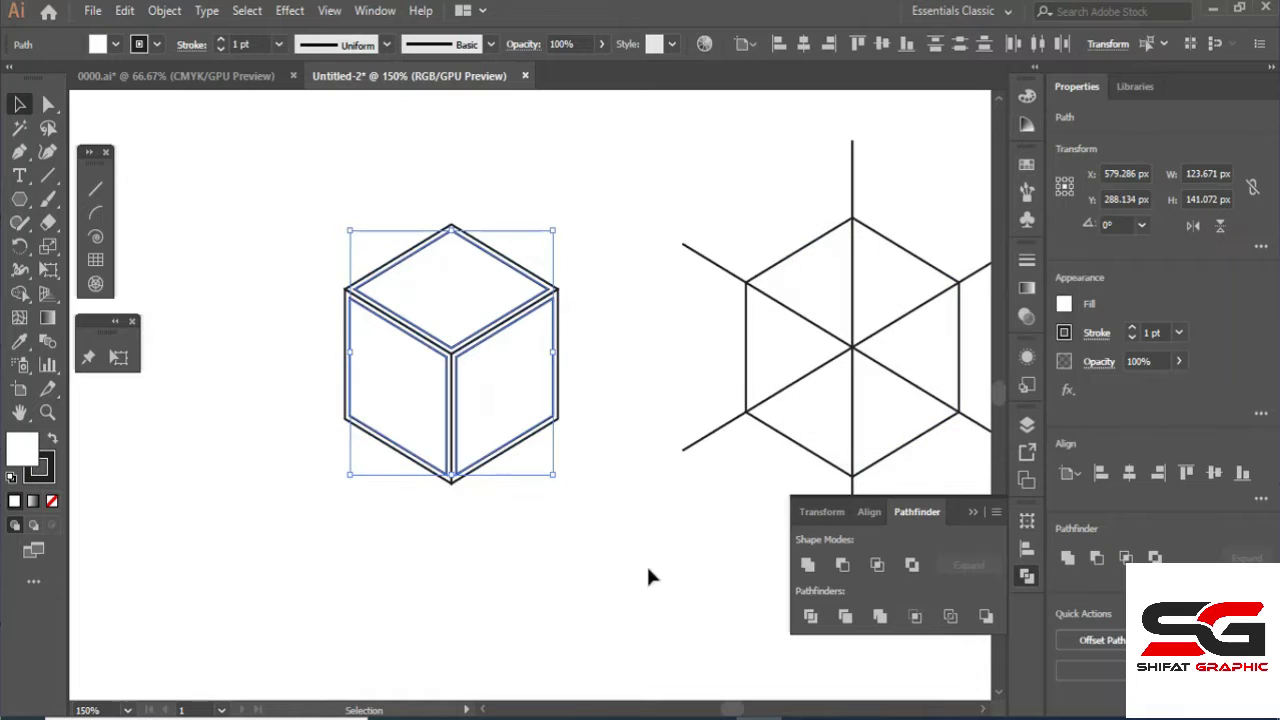
# Pull the three inset faces off the original cube and move the original cube above the hexagon with crossing lines.
pyautogui.moveTo(455, 416); pyautogui.dragTo(236, 540)
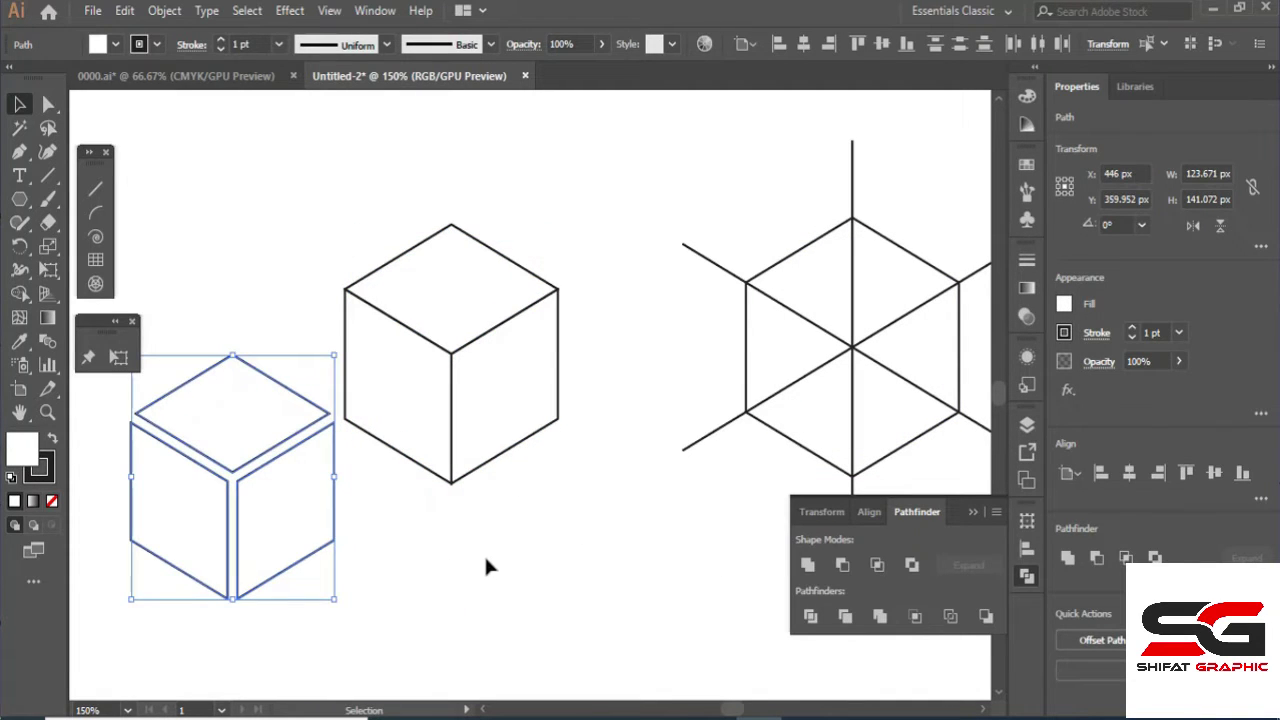
pyautogui.click(482, 548)
pyautogui.moveTo(604, 539); pyautogui.dragTo(397, 212)
pyautogui.scroll(-1, 475, 326)
pyautogui.moveTo(475, 326); pyautogui.dragTo(843, 172)
# Move the three inset faces together up into the open area beside the crossed hexagon.
pyautogui.moveTo(206, 343); pyautogui.dragTo(459, 520)
pyautogui.moveTo(313, 458); pyautogui.dragTo(382, 351)
pyautogui.click(449, 430)
pyautogui.scroll(1, 391, 338)
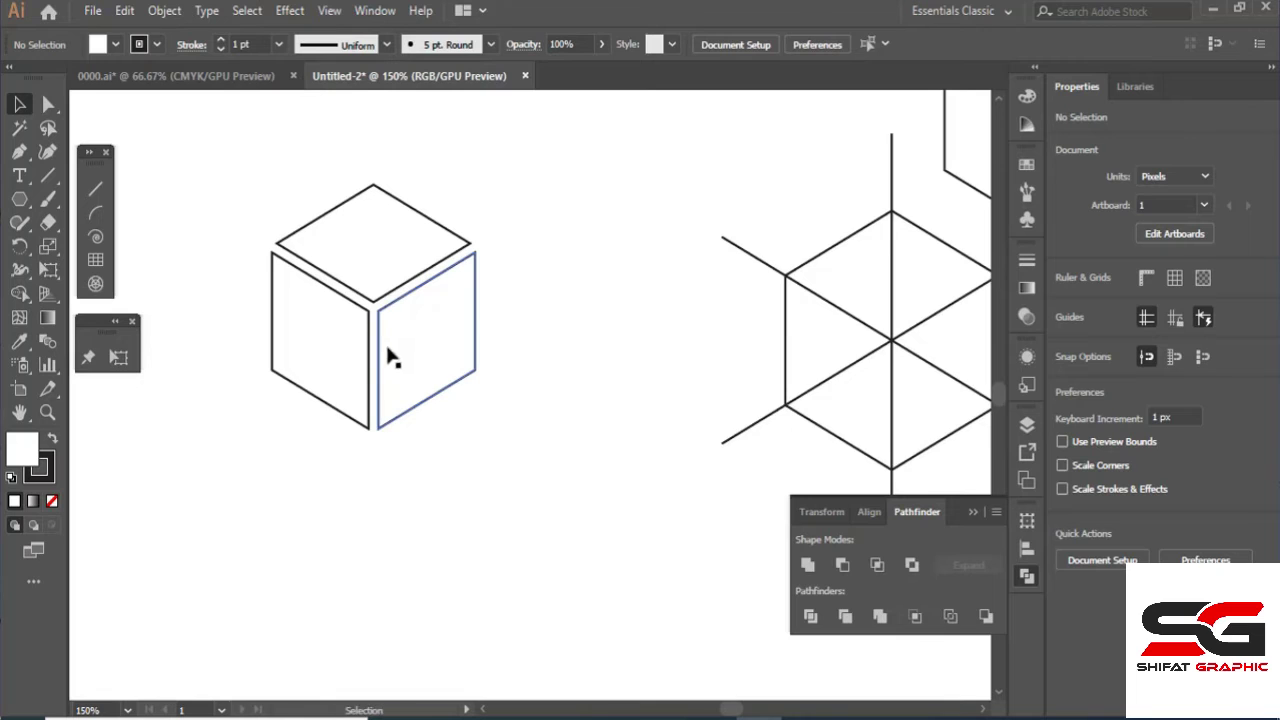
# Place a copy of the three inset faces next to the original cube, above the crossed hexagon.
pyautogui.moveTo(420, 410); pyautogui.dragTo(457, 431)
pyautogui.moveTo(299, 248); pyautogui.dragTo(656, 228)
pyautogui.scroll(-1, 413, 378)
pyautogui.click(321, 285)
pyautogui.scroll(1, 445, 400)
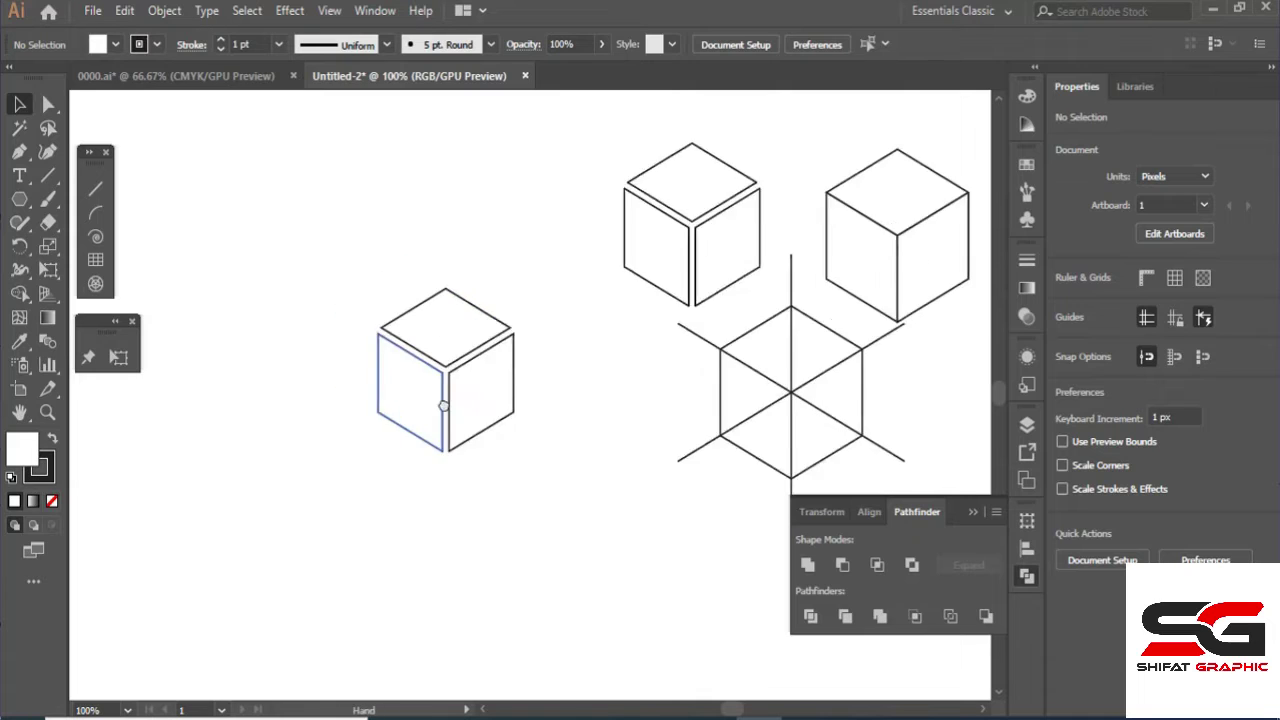
pyautogui.moveTo(545, 543); pyautogui.dragTo(568, 503)
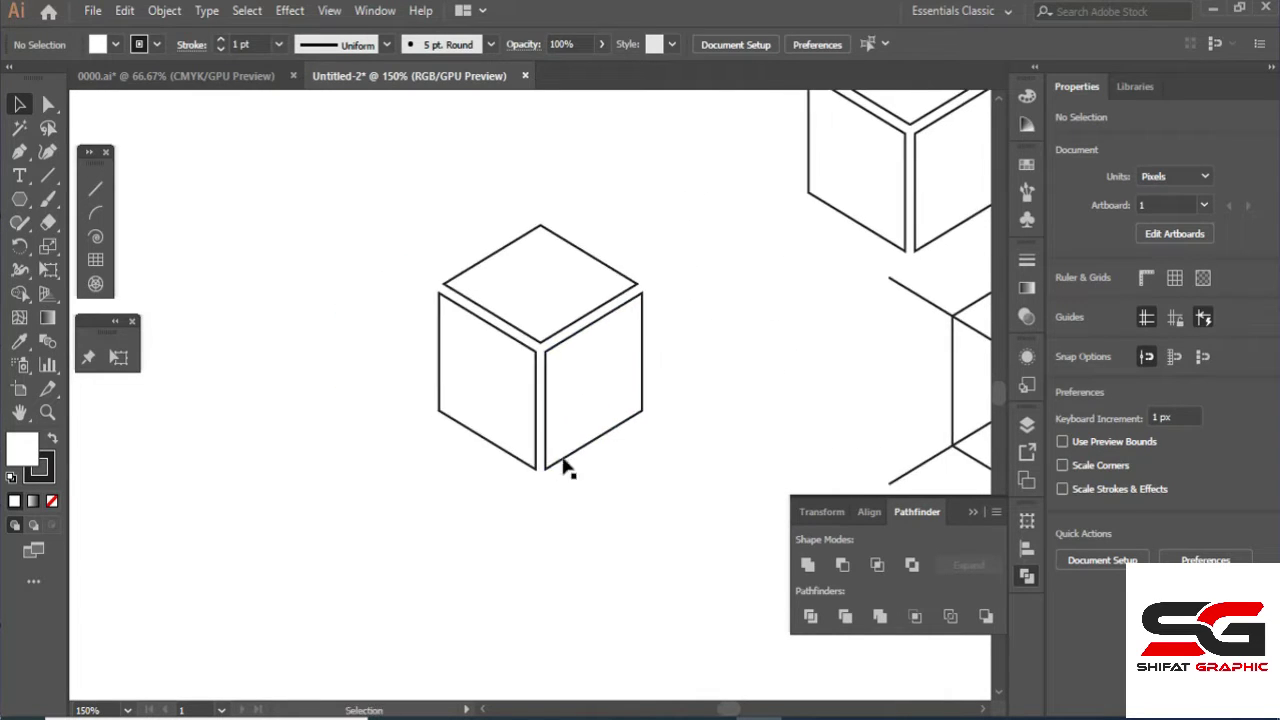
pyautogui.scroll(1, 560, 464)
pyautogui.click(520, 460)
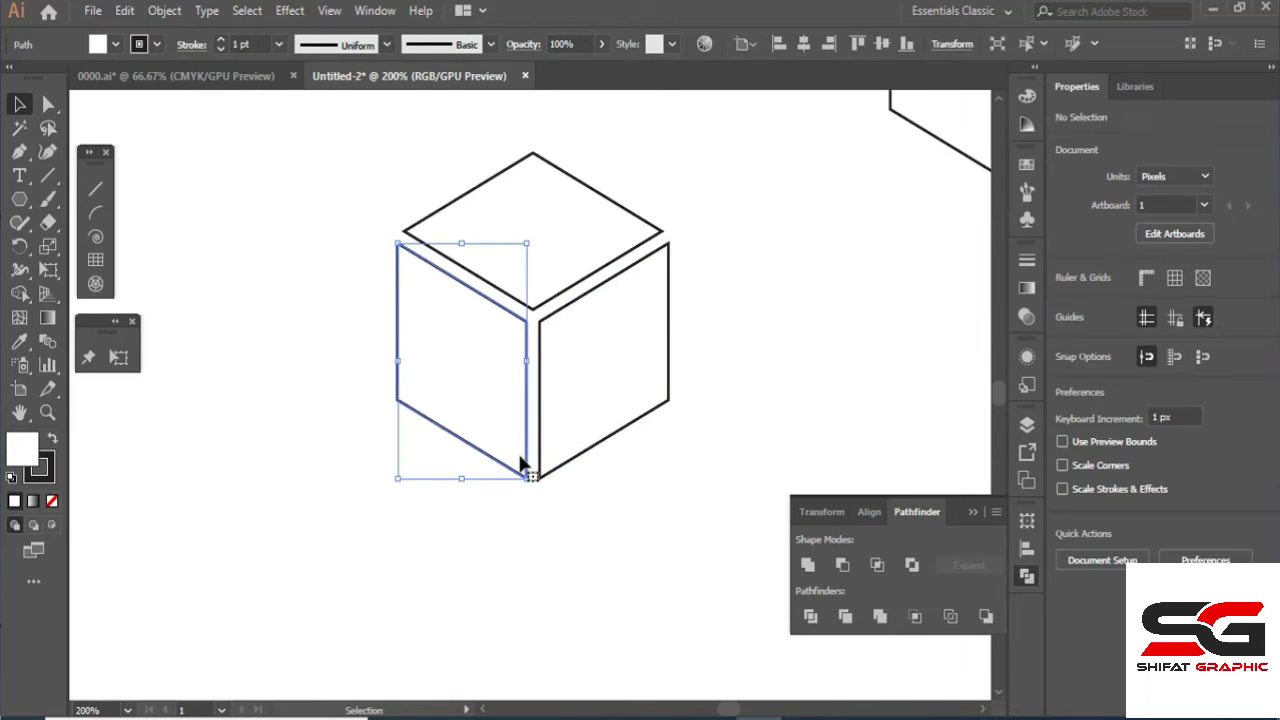
pyautogui.click(348, 450)
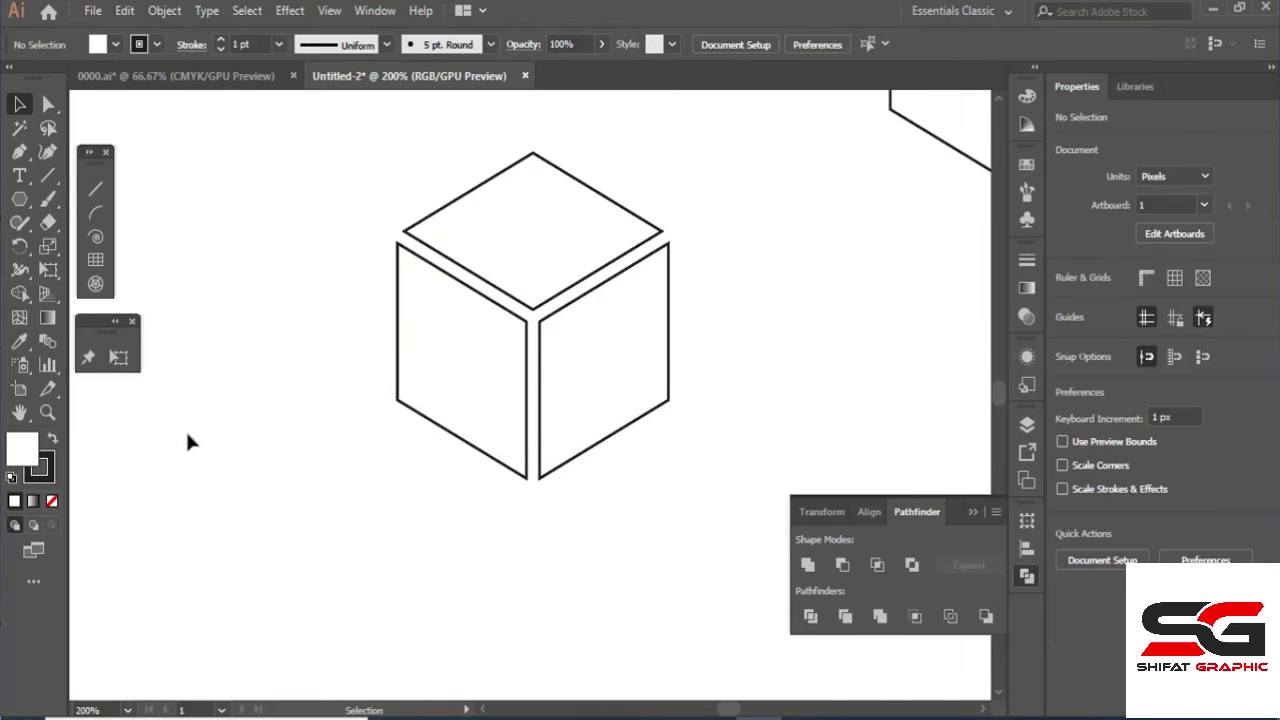
# Set up the Rectangular Grid tool with 100 px width, 100 px height, 7 horizontal dividers and 7 vertical dividers.
pyautogui.click(50, 181)
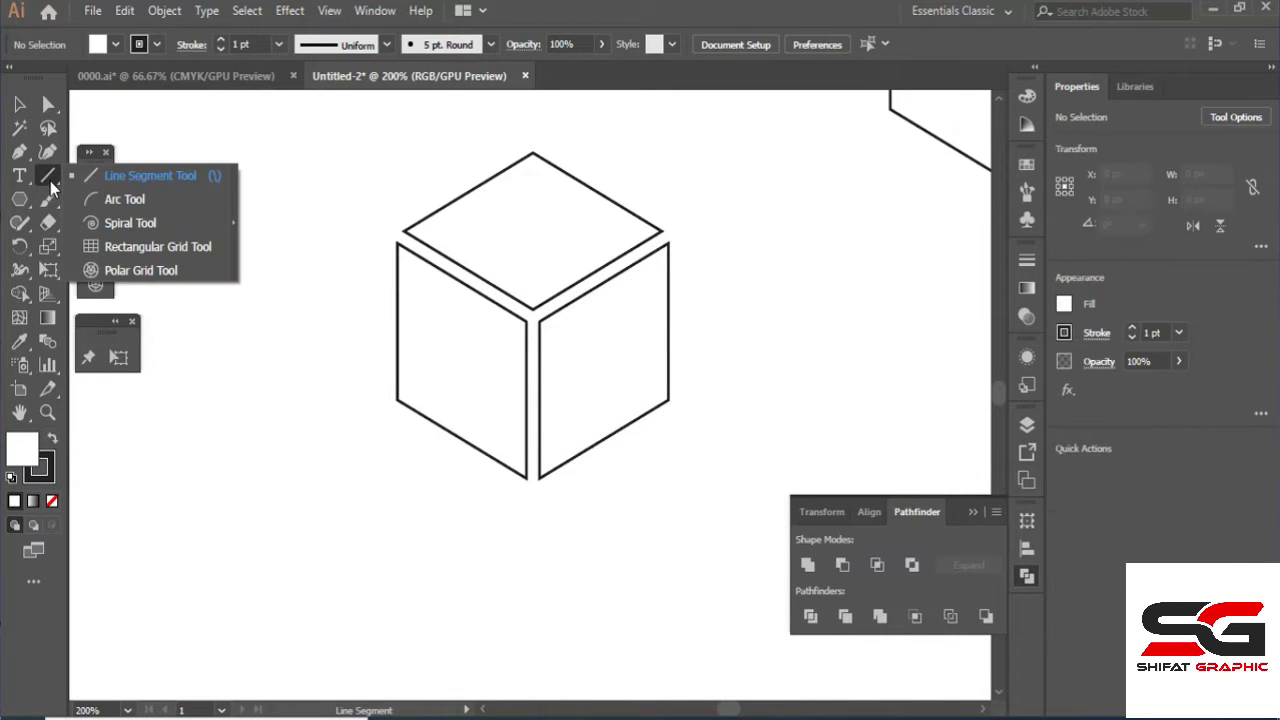
pyautogui.click(120, 246)
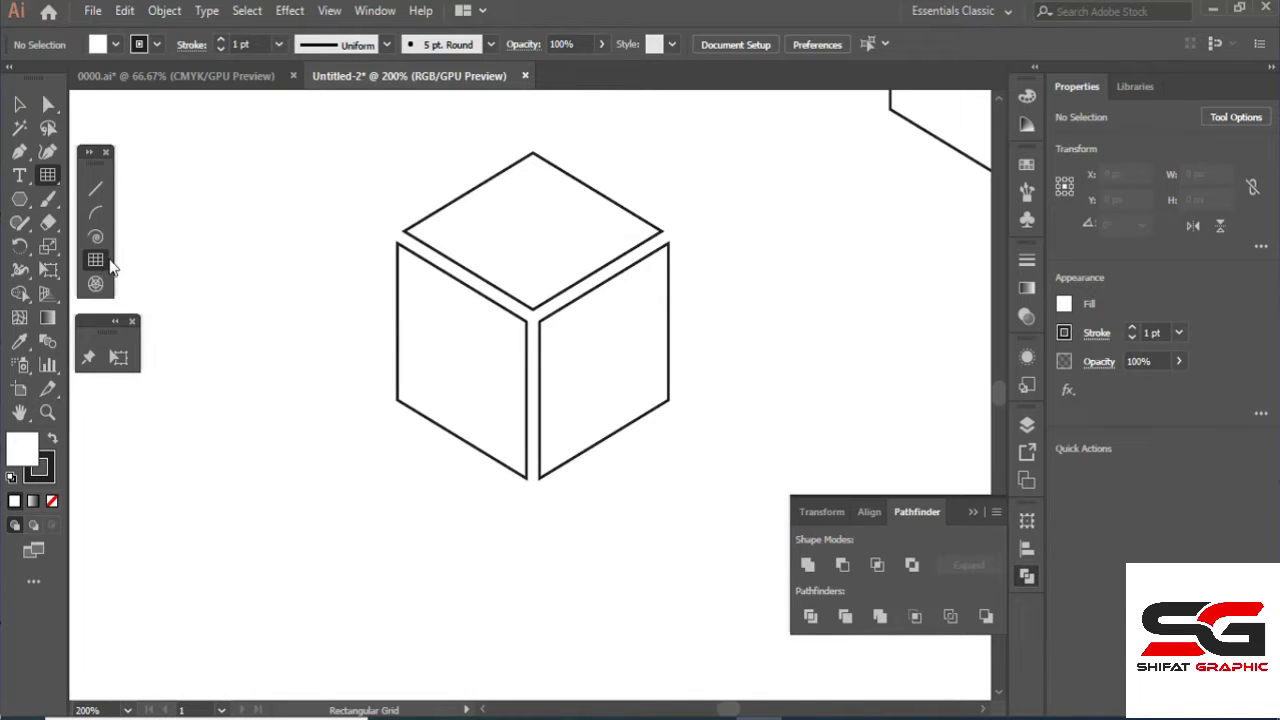
pyautogui.doubleClick(50, 176)
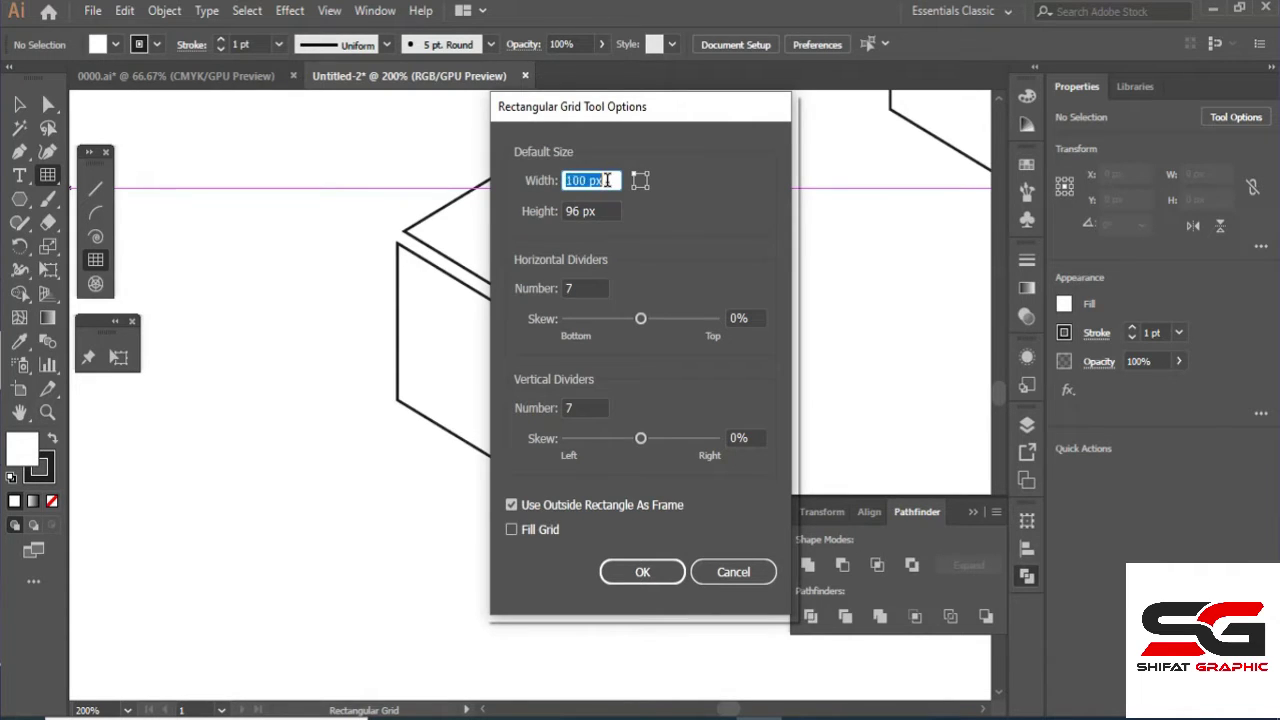
pyautogui.press('Tab')
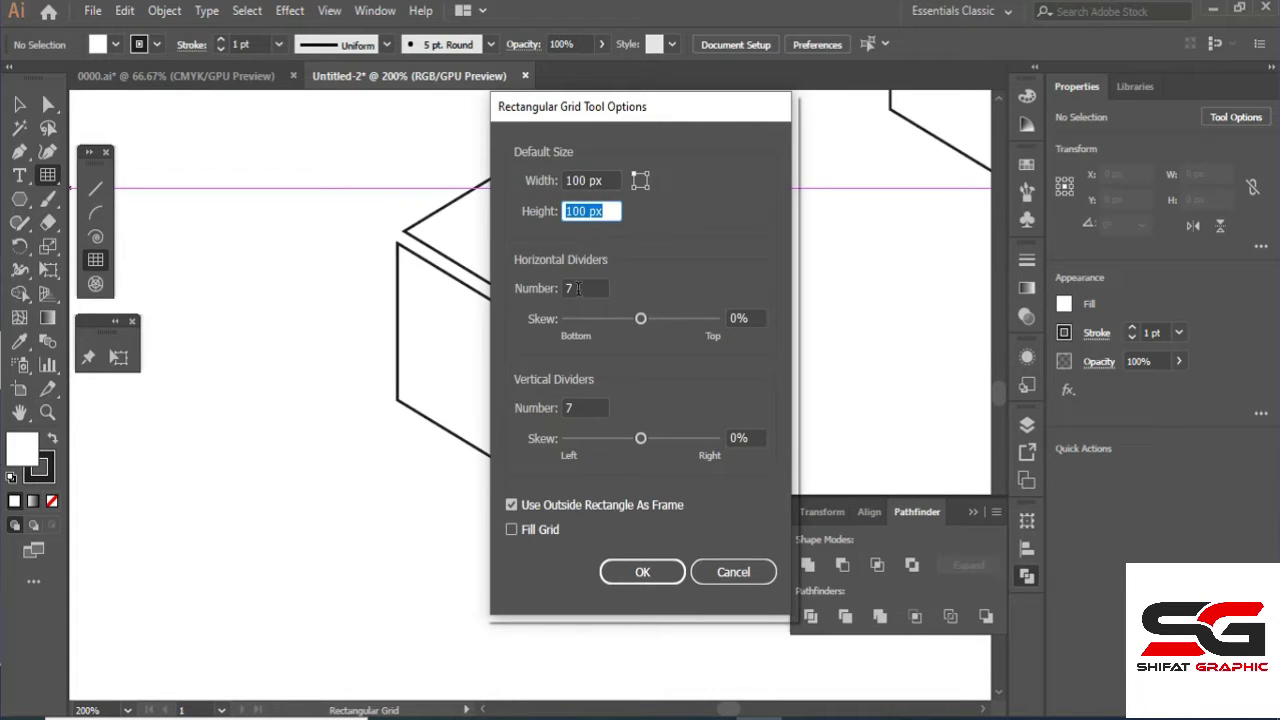
pyautogui.click(578, 289)
pyautogui.click(578, 406)
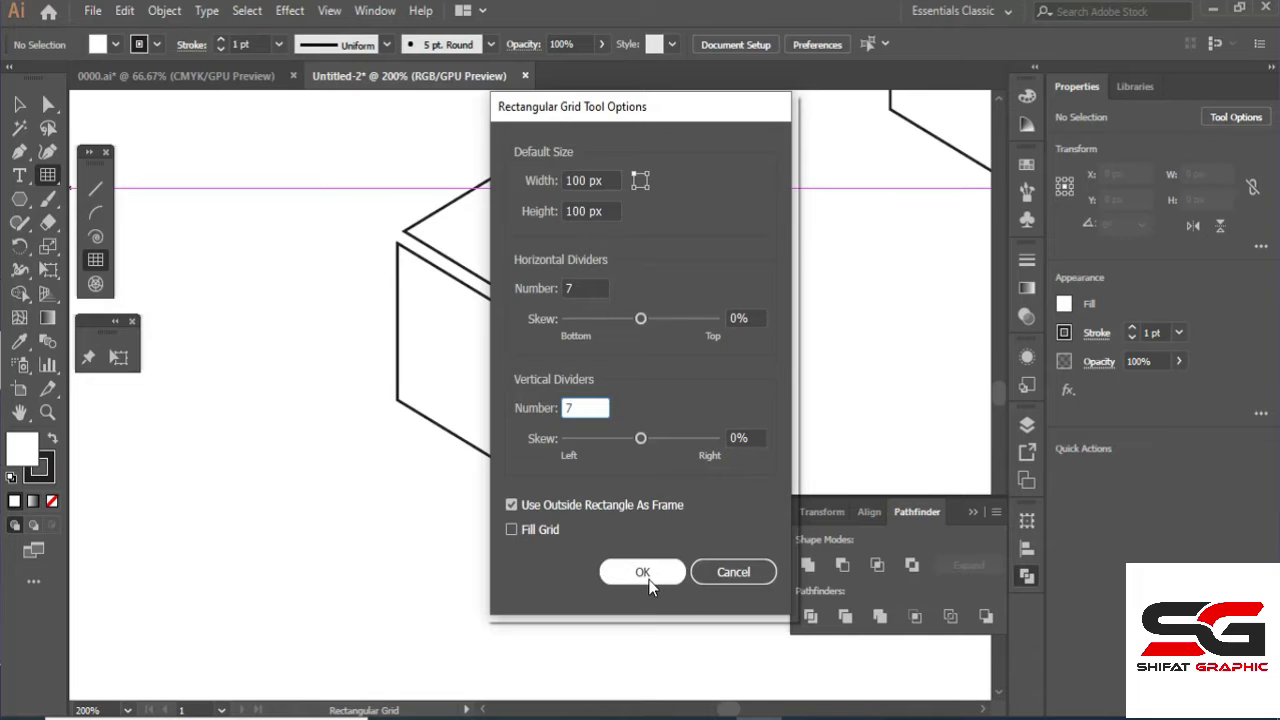
pyautogui.click(645, 576)
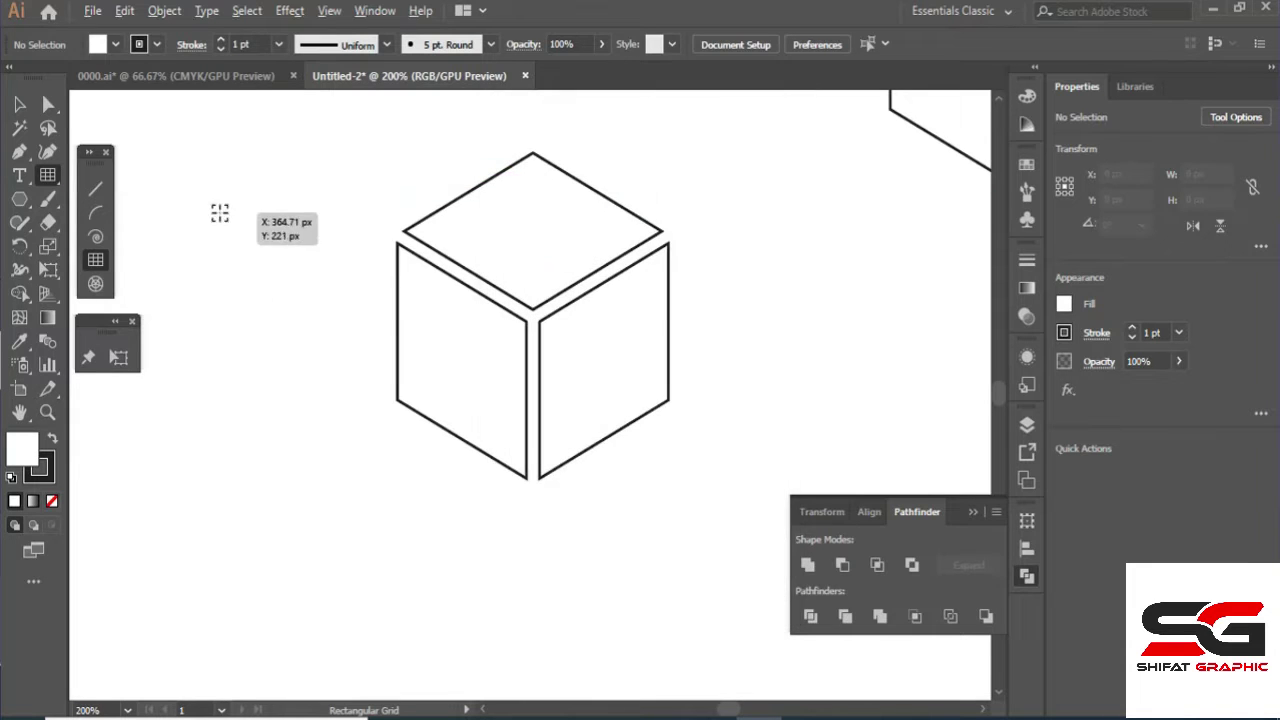
# Draw a square rectangular grid about 76 px wide to the upper left of the inset cube.
pyautogui.moveTo(217, 211); pyautogui.dragTo(281, 300)
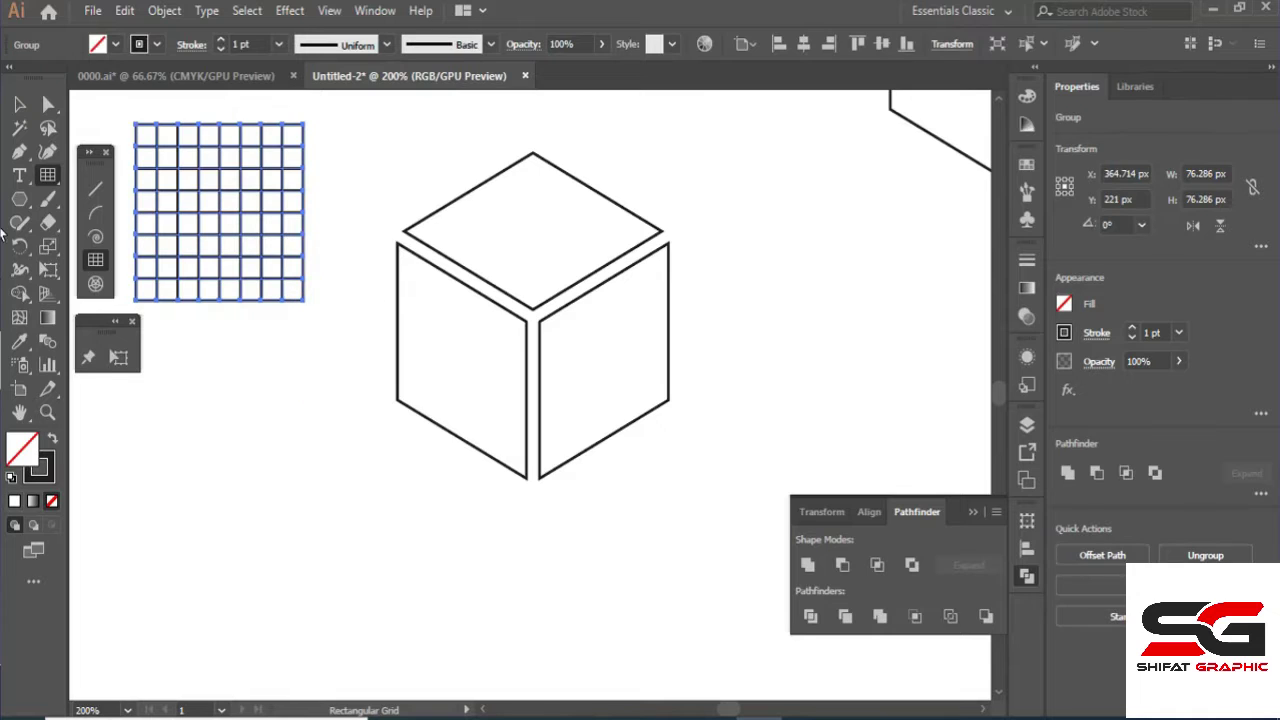
pyautogui.press('v')
pyautogui.click(250, 390)
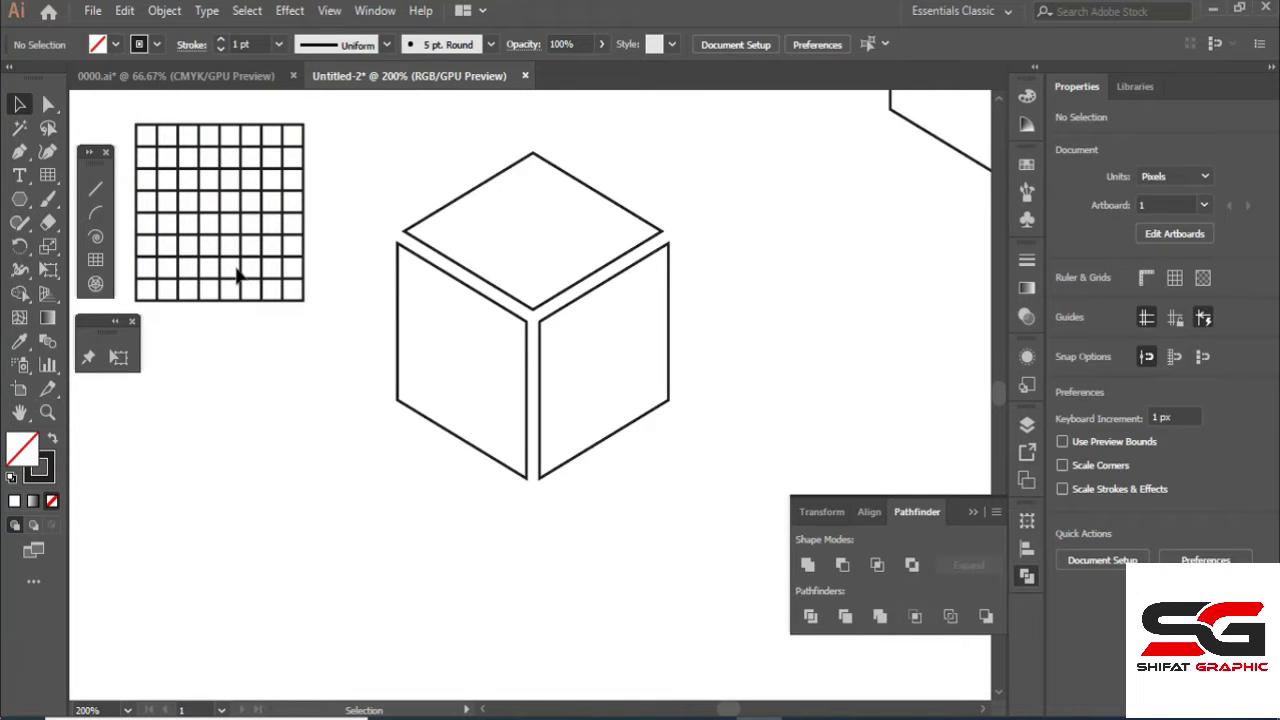
# Move the grid onto the cube's left face so that their upper-left corners coincide.
pyautogui.moveTo(247, 276); pyautogui.dragTo(490, 397)
pyautogui.hotkey('ctrl', '+')
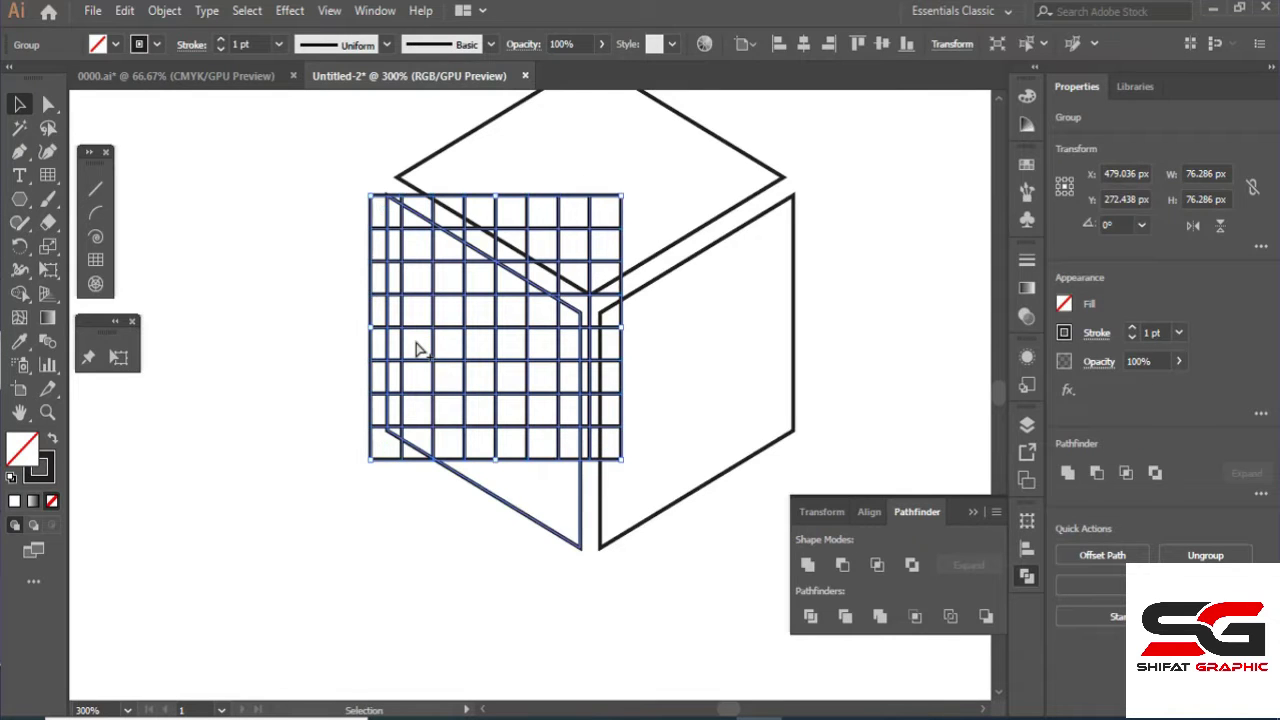
pyautogui.hotkey('ctrl', '+')
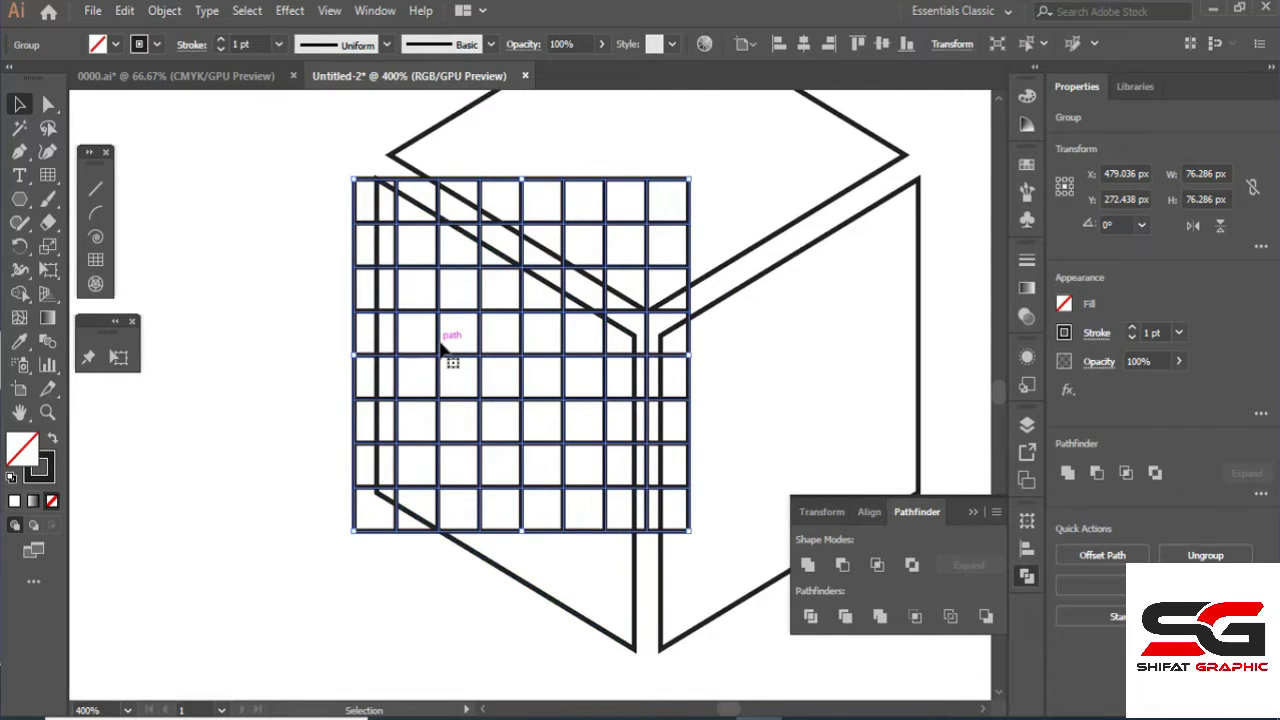
pyautogui.moveTo(441, 350)
pyautogui.mouseDown()
pyautogui.moveTo(503, 363)
pyautogui.moveTo(421, 345)
pyautogui.mouseUp()
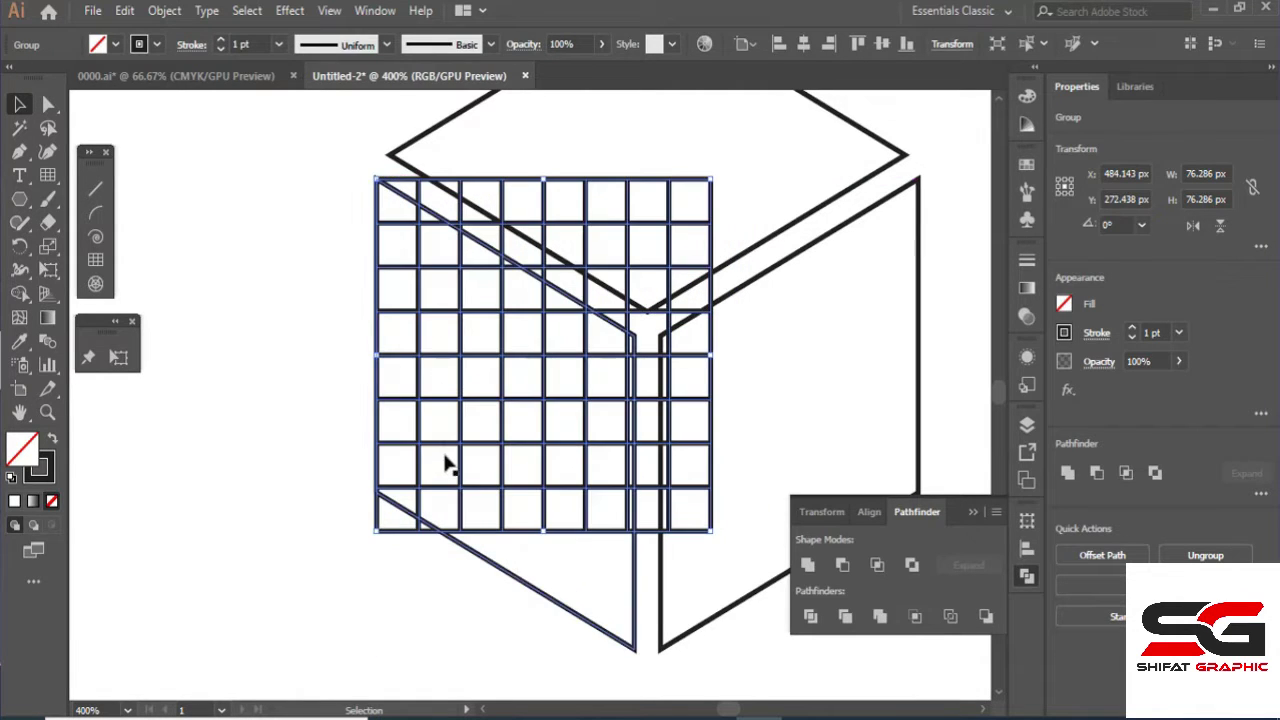
# Scale the grid proportionally to about 68 px square, matching the height of the left face's outer vertical edge.
pyautogui.moveTo(710, 531); pyautogui.dragTo(702, 492)
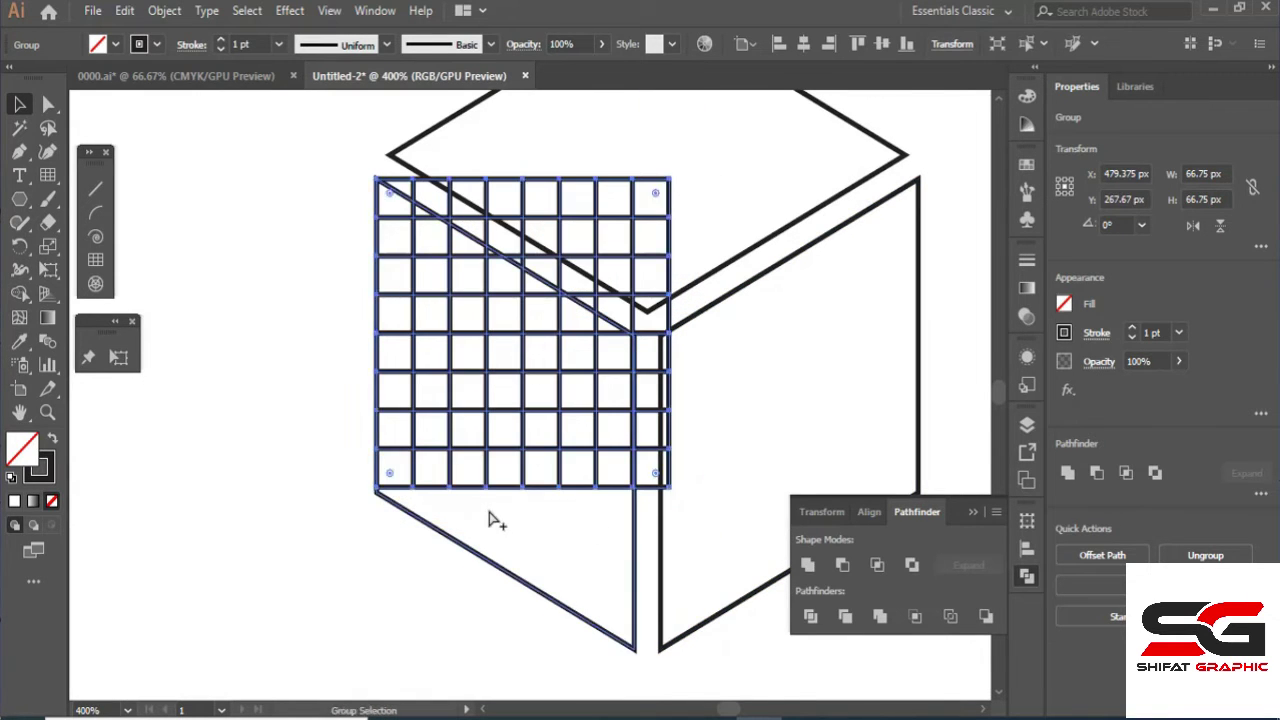
pyautogui.scroll(2, 491, 510)
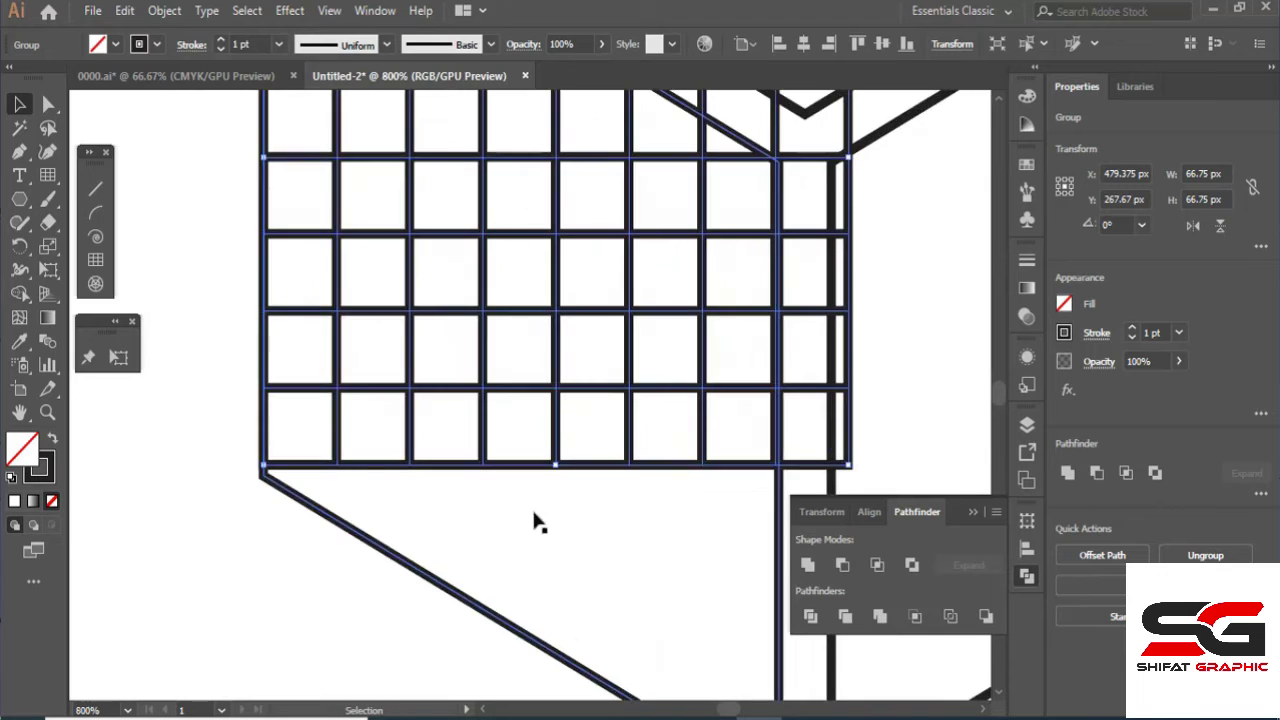
pyautogui.click(971, 511)
pyautogui.moveTo(849, 467); pyautogui.dragTo(866, 481)
pyautogui.scroll(-2, 567, 446)
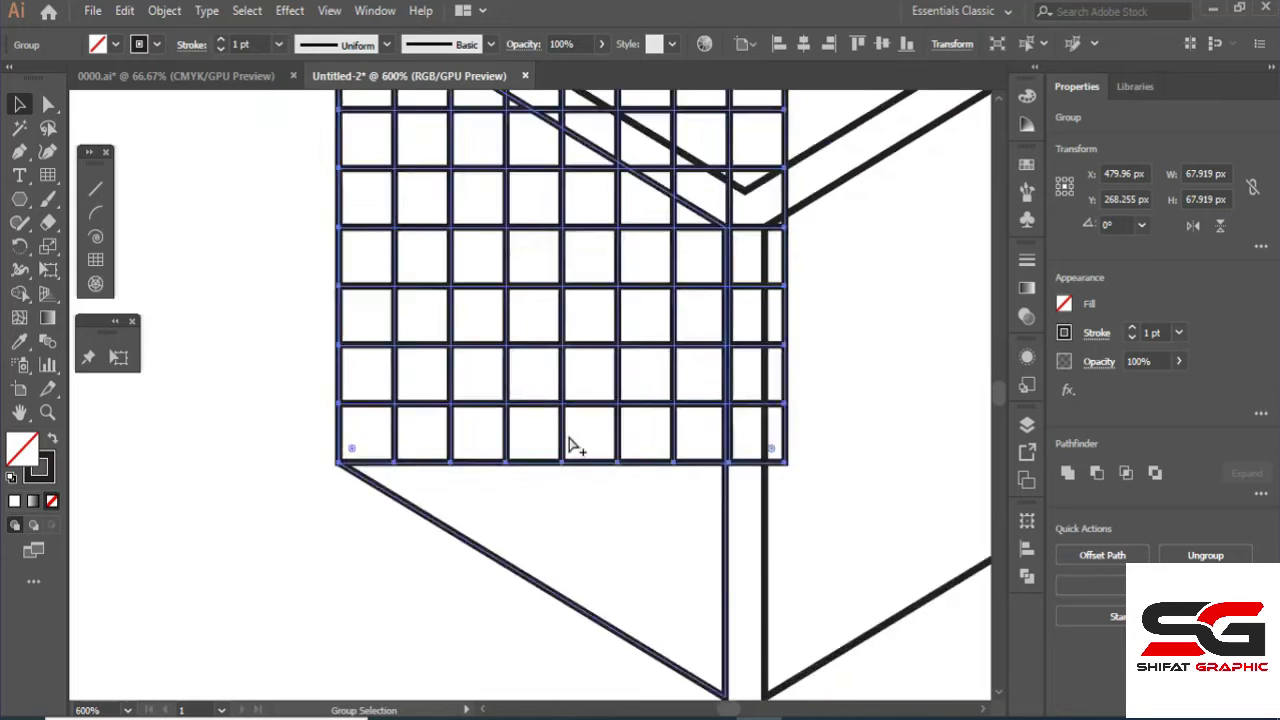
pyautogui.moveTo(607, 463); pyautogui.dragTo(534, 491)
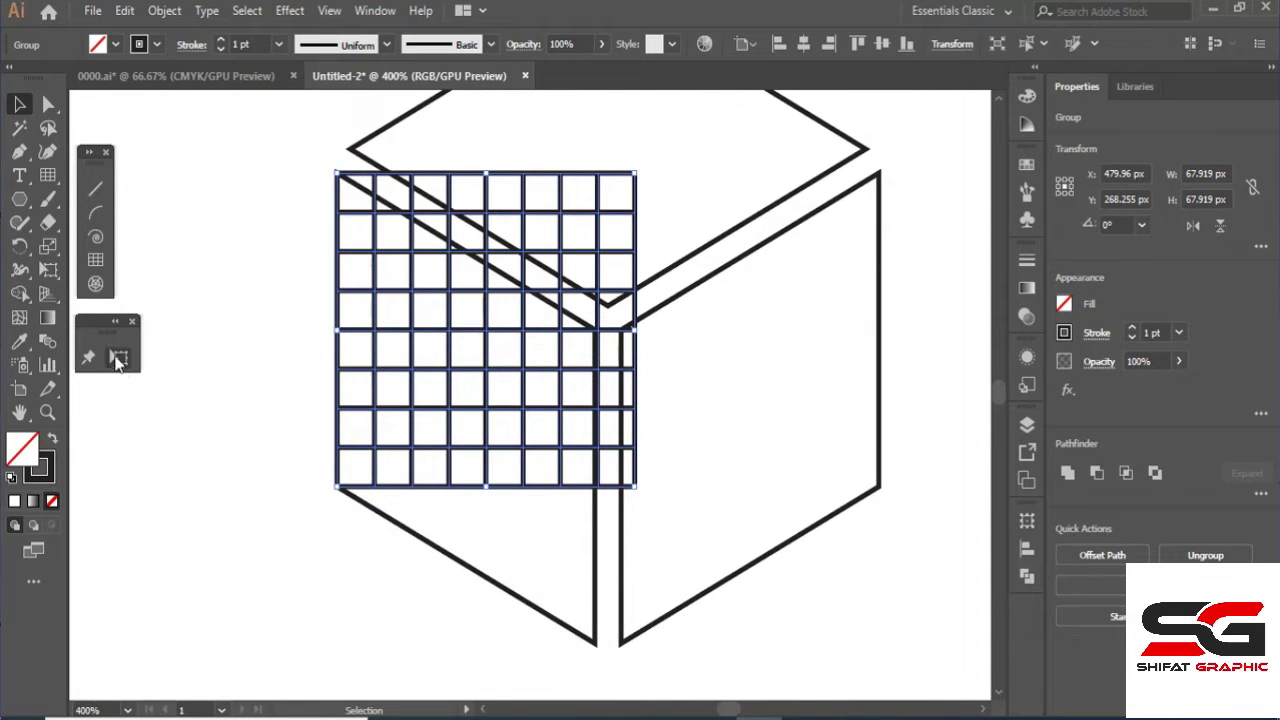
pyautogui.click(57, 277)
pyautogui.click(95, 271)
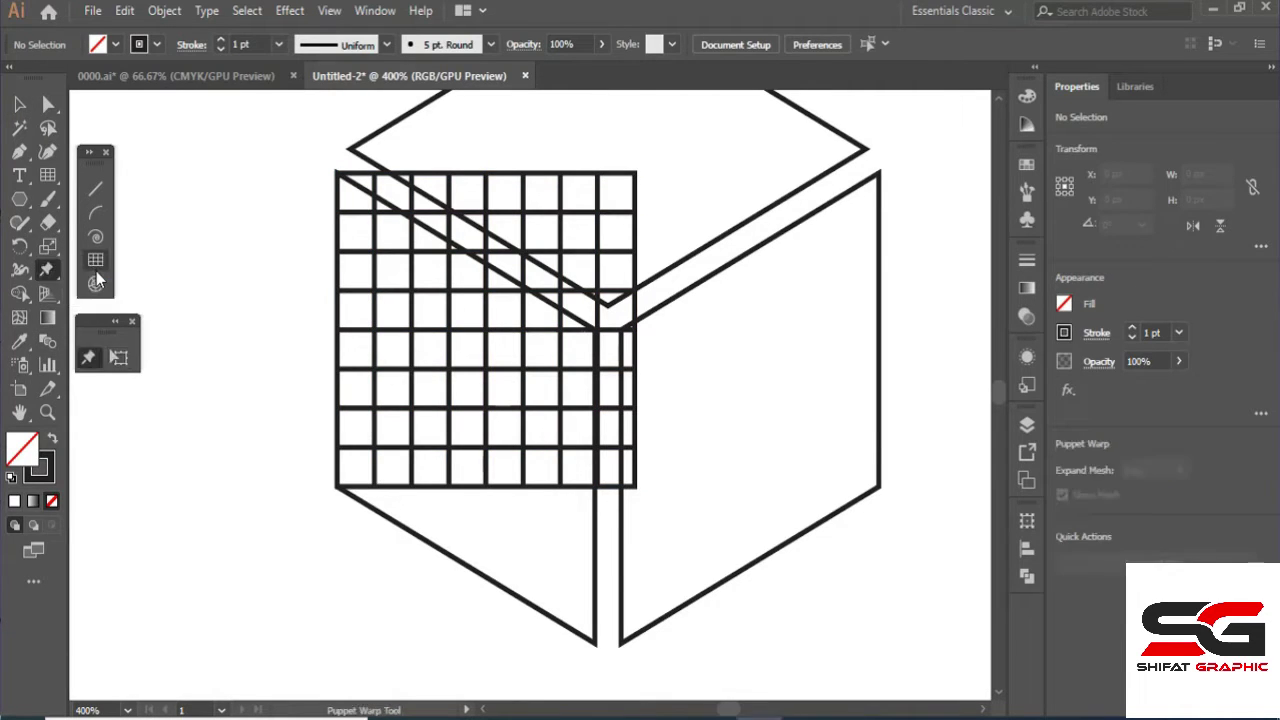
pyautogui.click(44, 273)
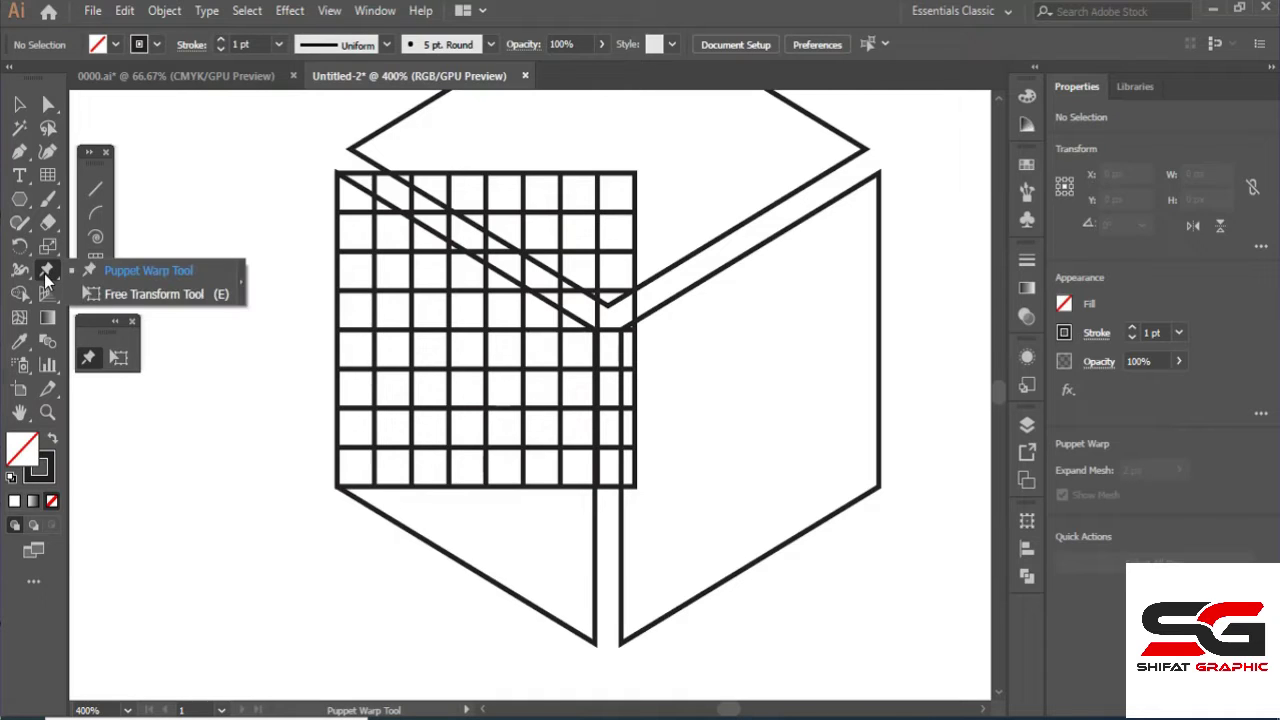
pyautogui.click(120, 290)
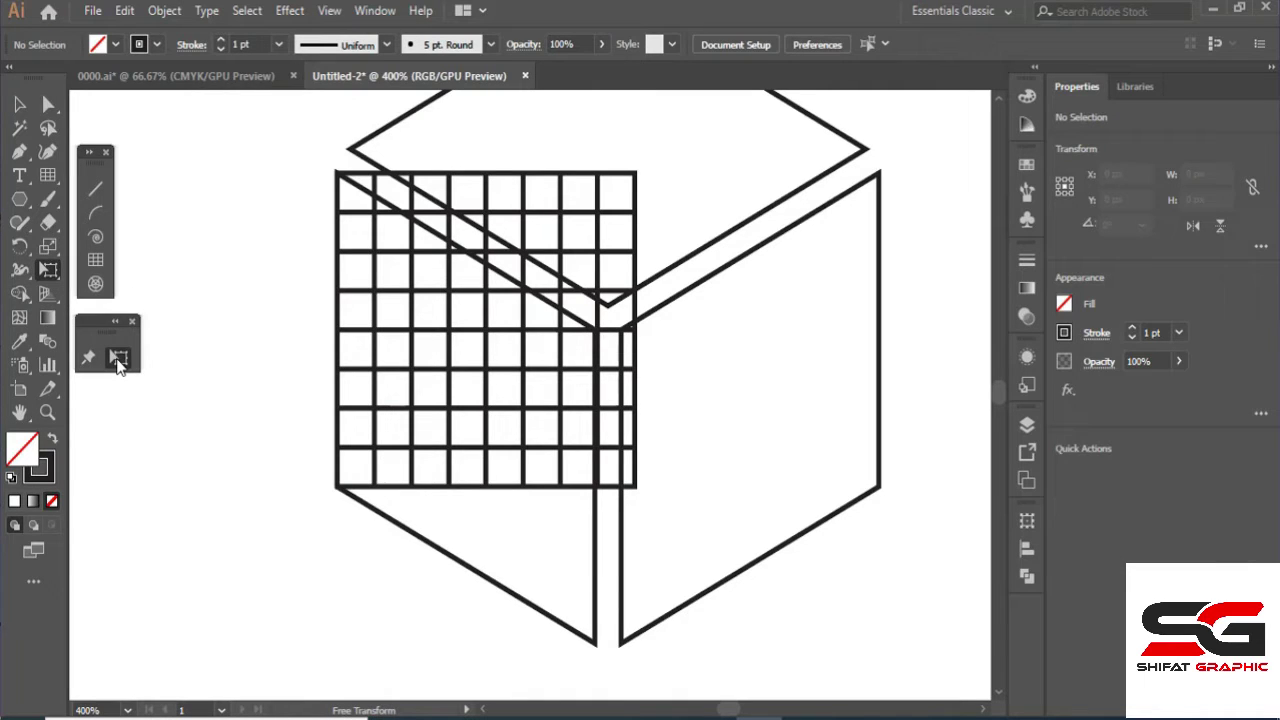
pyautogui.click(52, 277)
# Narrow the grid to about 59 px wide so its right edge meets the left face's inner vertical edge.
pyautogui.click(19, 104)
pyautogui.click(391, 374)
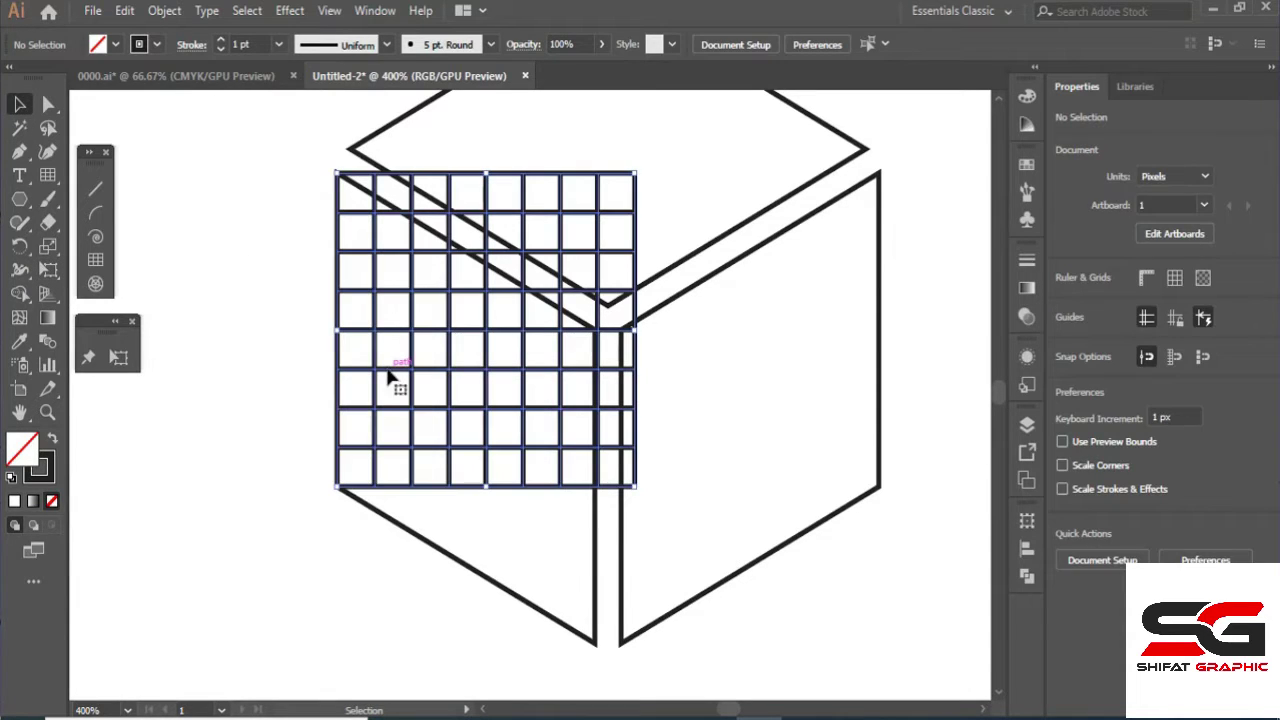
pyautogui.press('e')
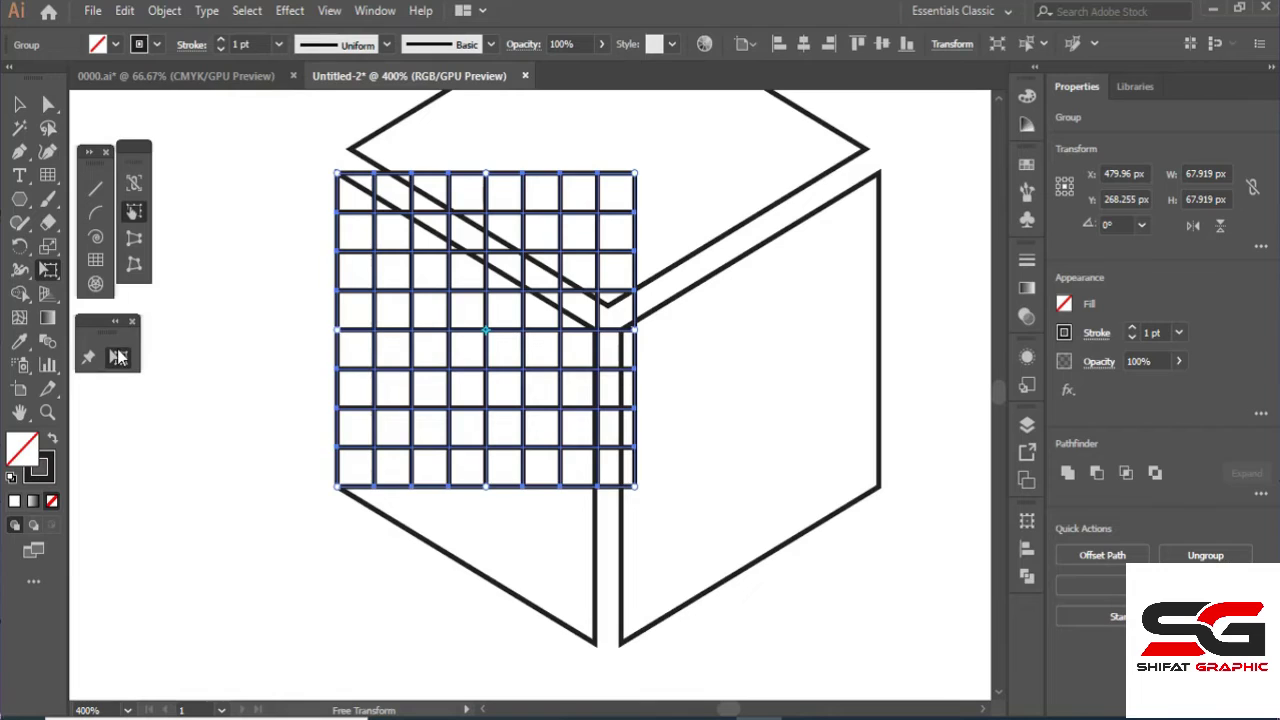
pyautogui.click(135, 268)
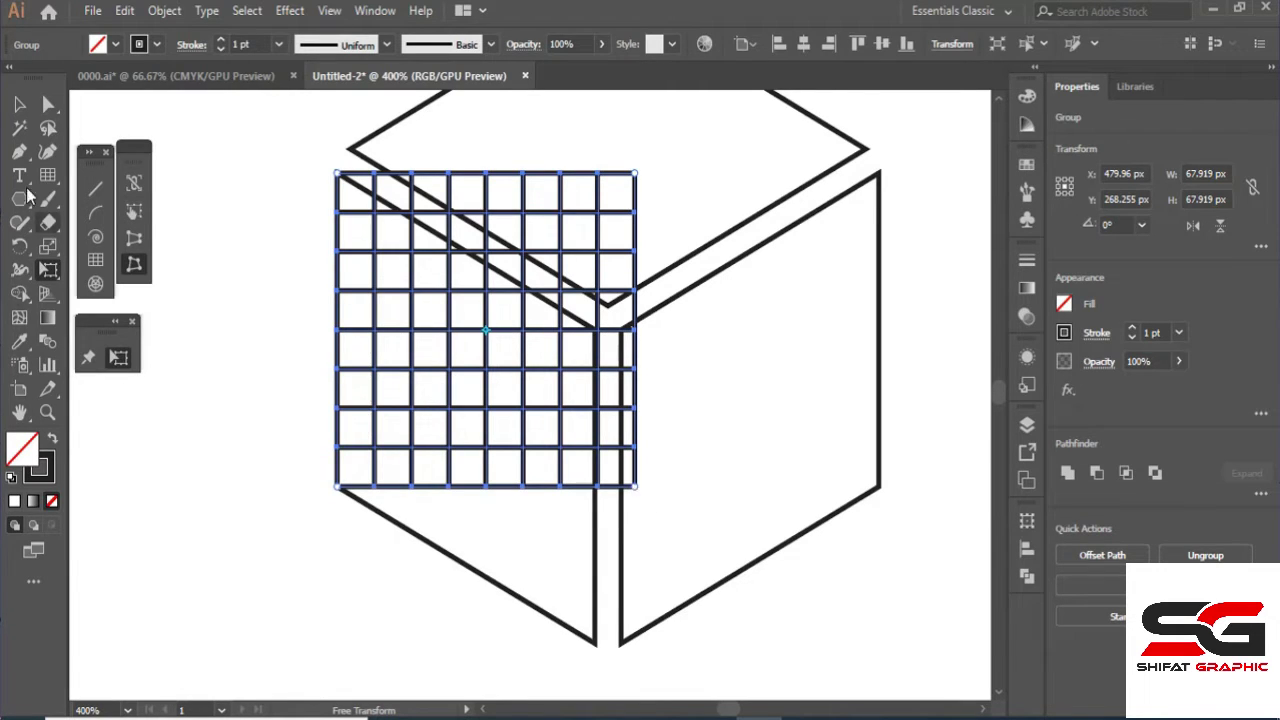
pyautogui.click(18, 106)
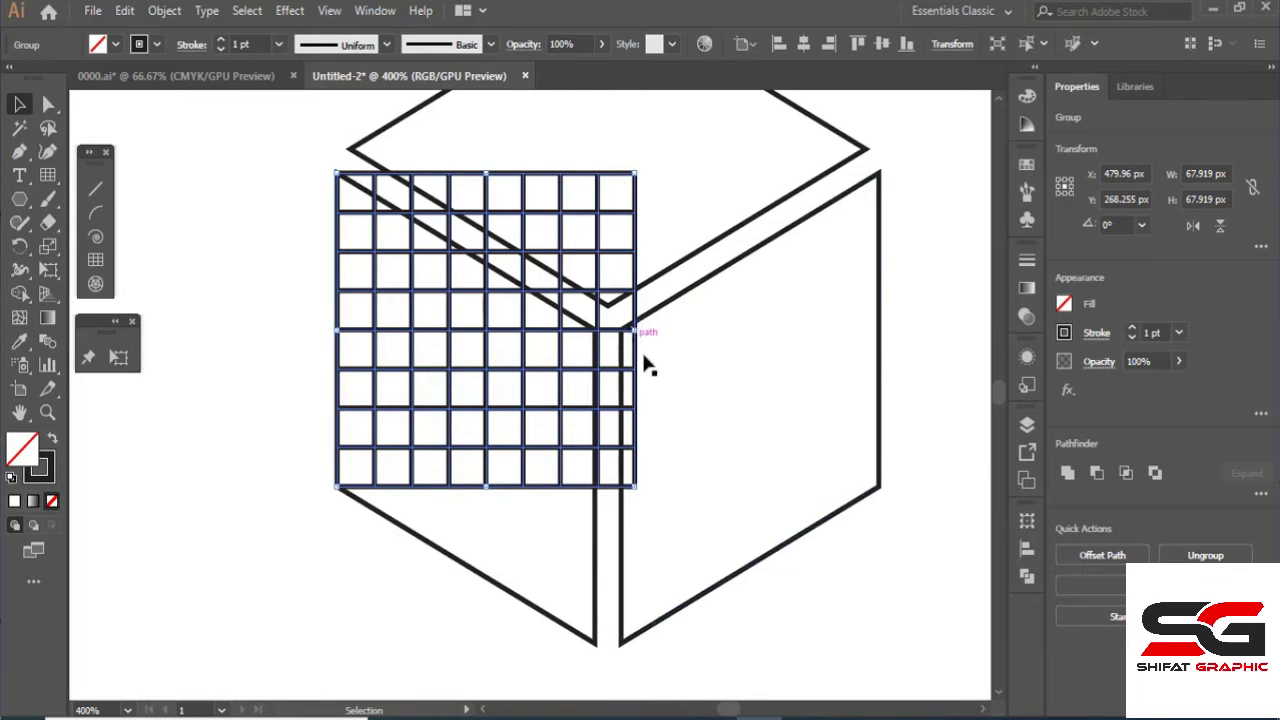
pyautogui.scroll(1, 655, 380)
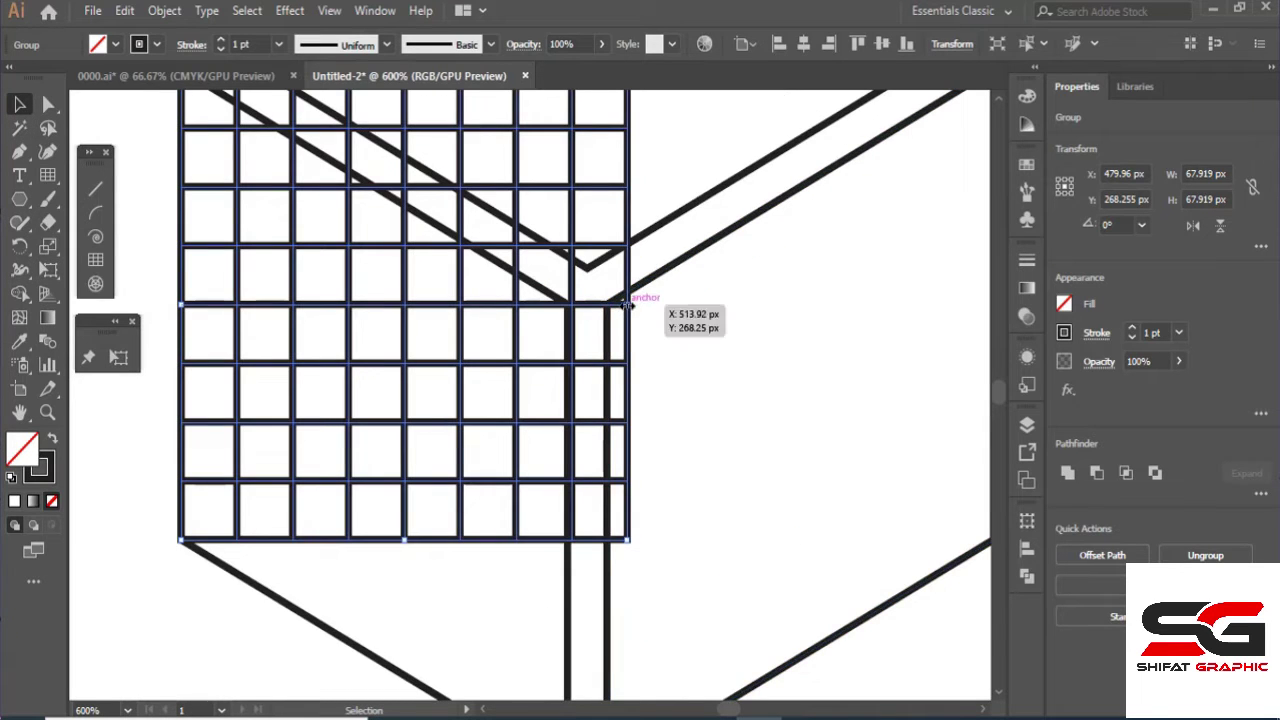
pyautogui.moveTo(624, 302); pyautogui.dragTo(573, 308)
pyautogui.scroll(-2, 540, 410)
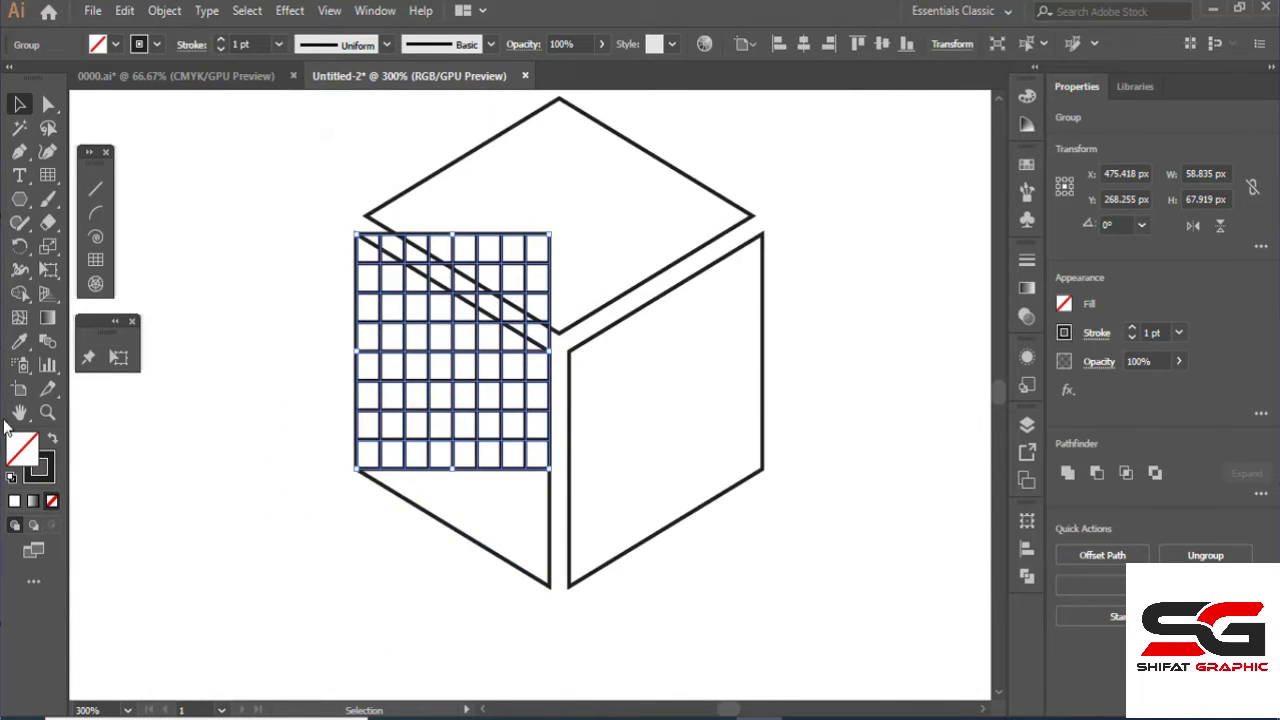
# Free-distort the grid's two right corners down onto the left face's inner corners so the grid fills that face.
pyautogui.click(119, 357)
pyautogui.click(141, 270)
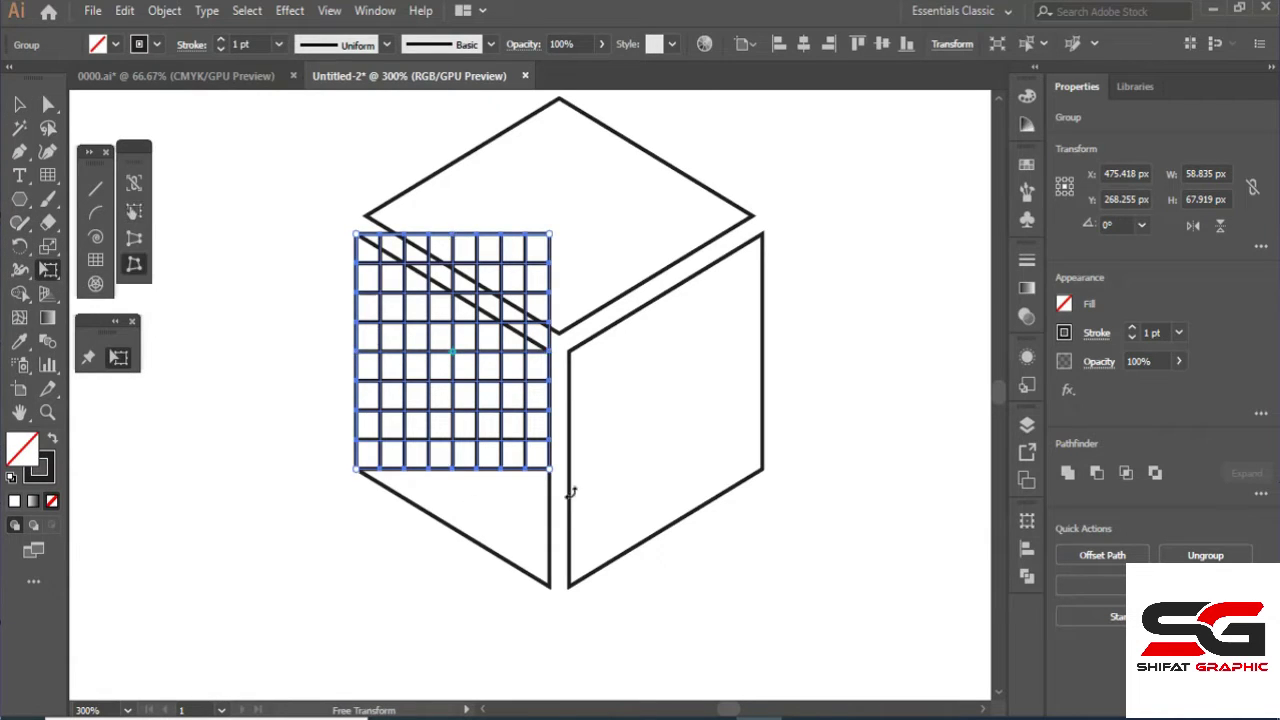
pyautogui.moveTo(558, 485); pyautogui.dragTo(558, 601)
pyautogui.scroll(2, 541, 278)
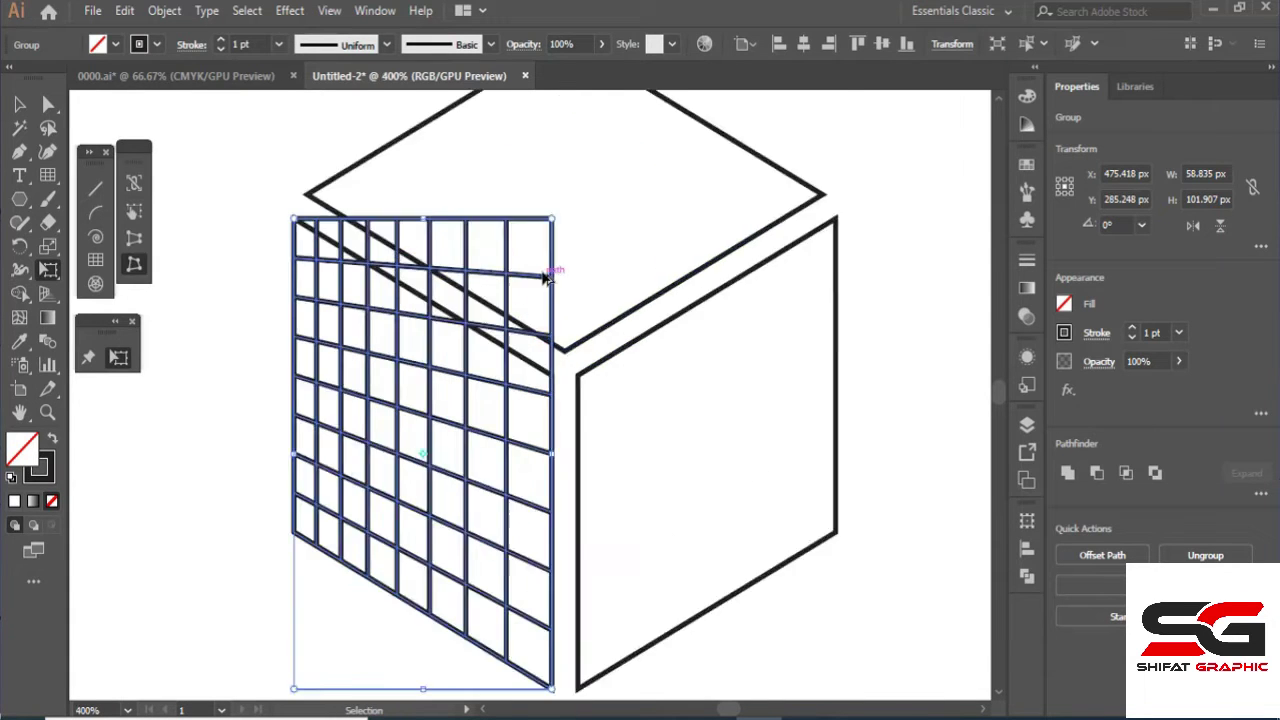
pyautogui.moveTo(562, 197); pyautogui.dragTo(563, 437)
pyautogui.scroll(-4, 563, 437)
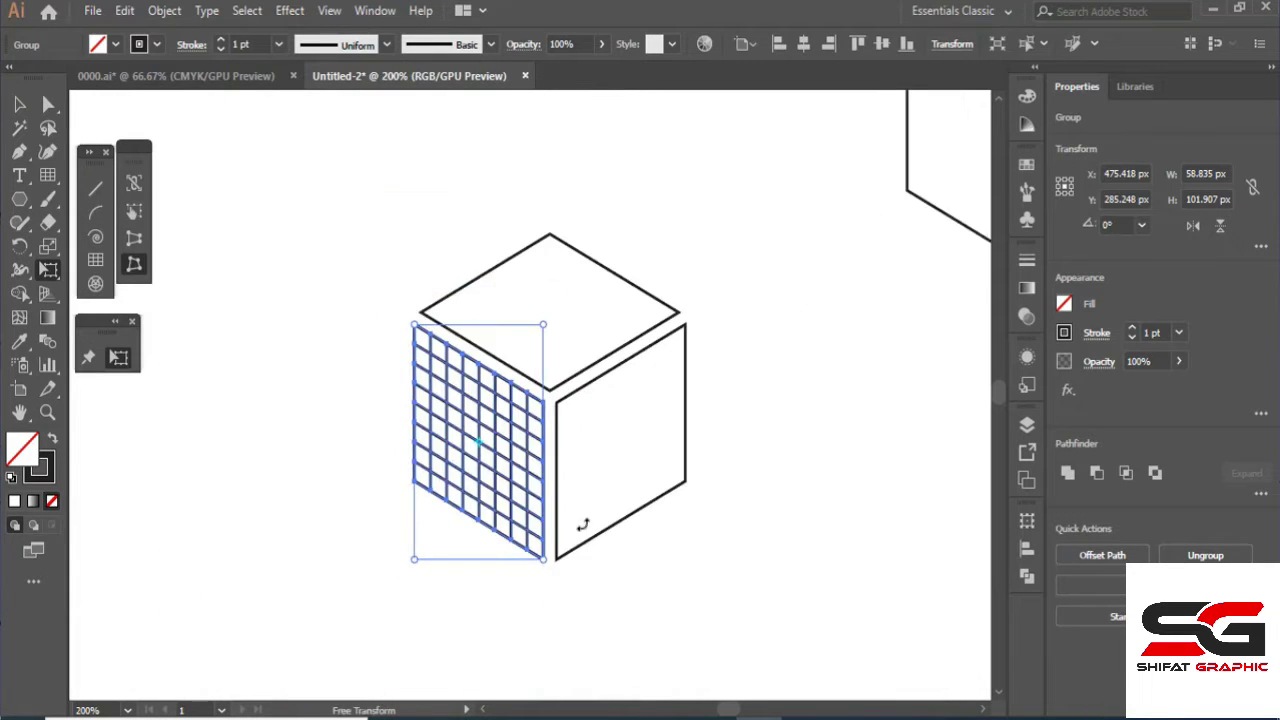
pyautogui.scroll(3, 486, 371)
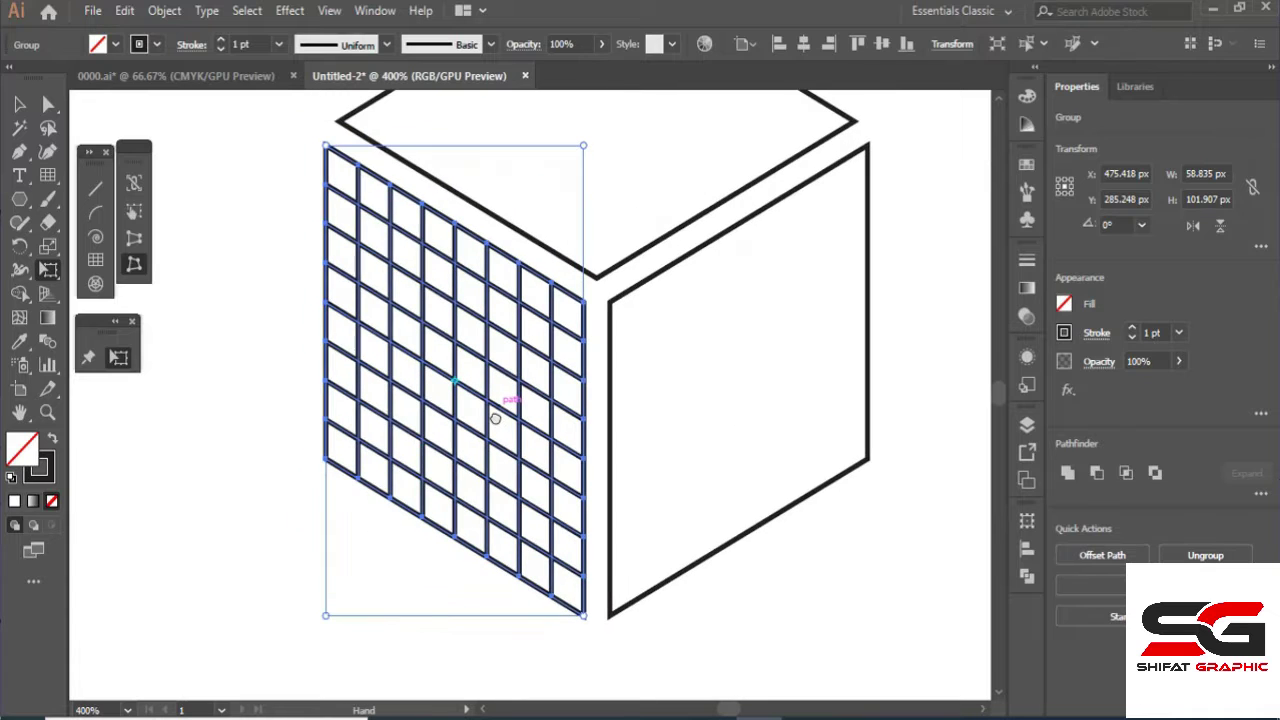
pyautogui.click(19, 104)
pyautogui.click(284, 473)
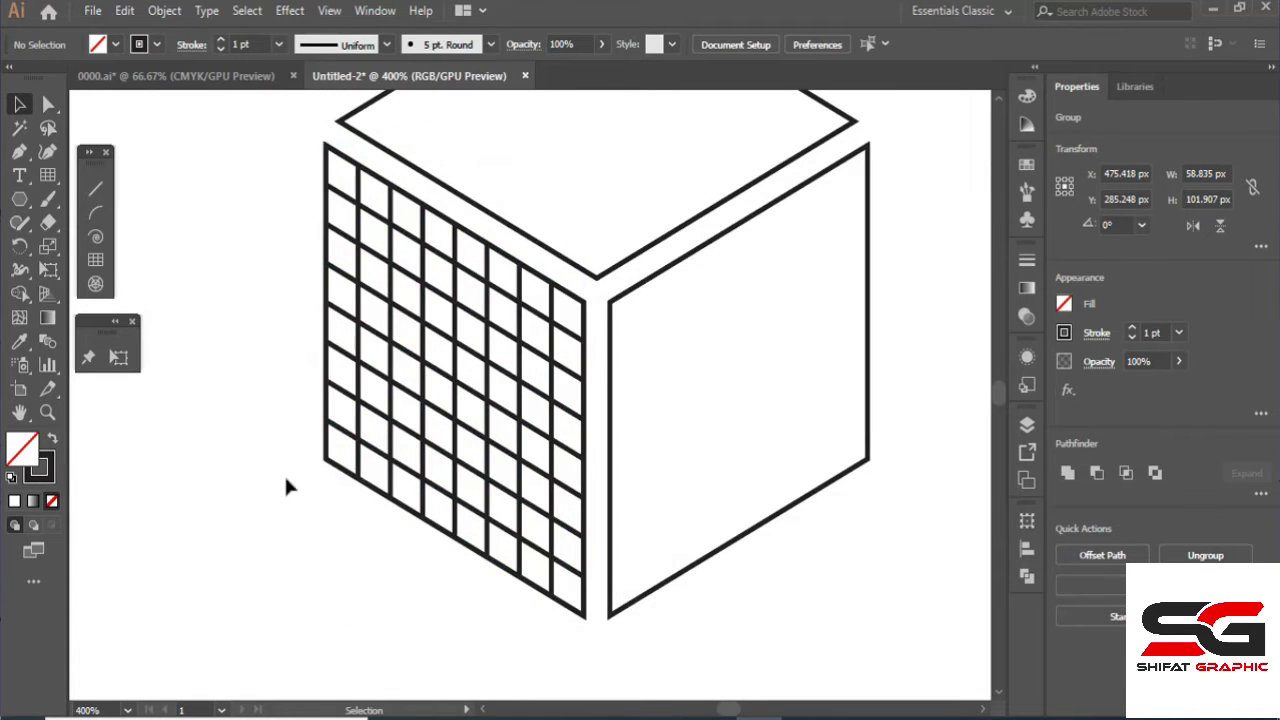
pyautogui.click(432, 414)
pyautogui.moveTo(500, 457); pyautogui.dragTo(414, 457)
pyautogui.scroll(-1, 306, 399)
pyautogui.rightClick(420, 438)
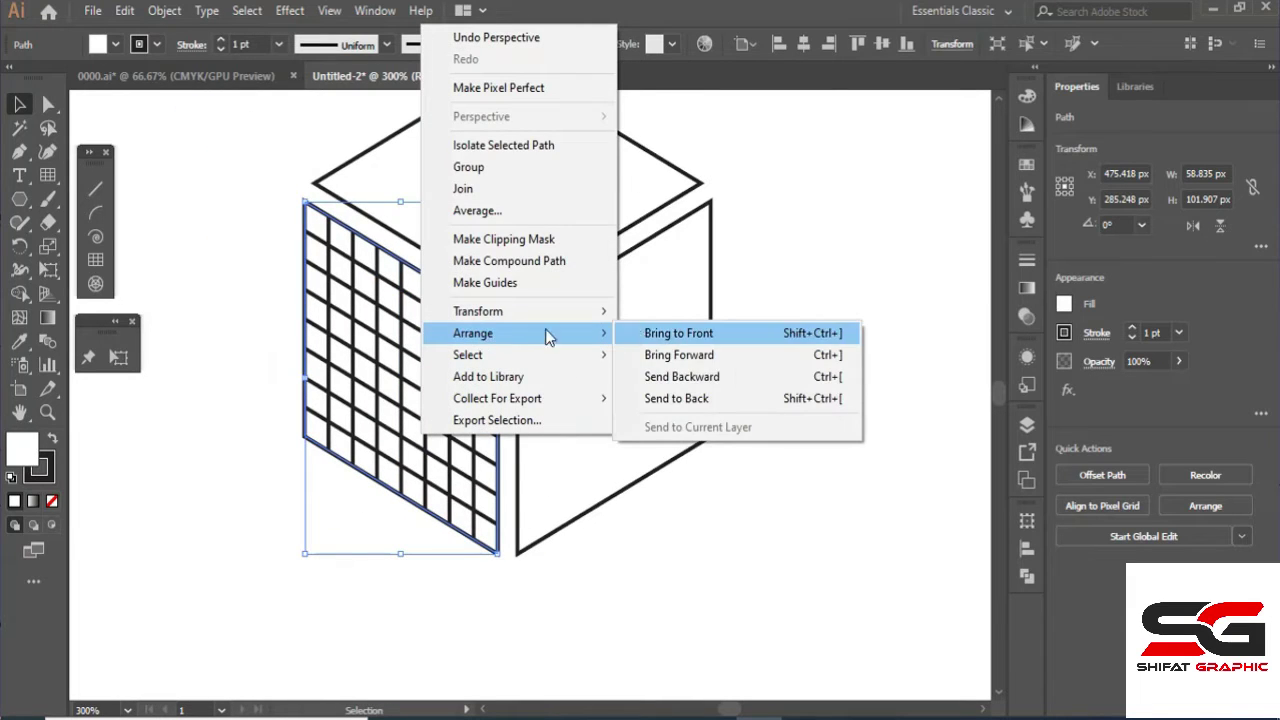
pyautogui.moveTo(474, 318)
pyautogui.click(684, 381)
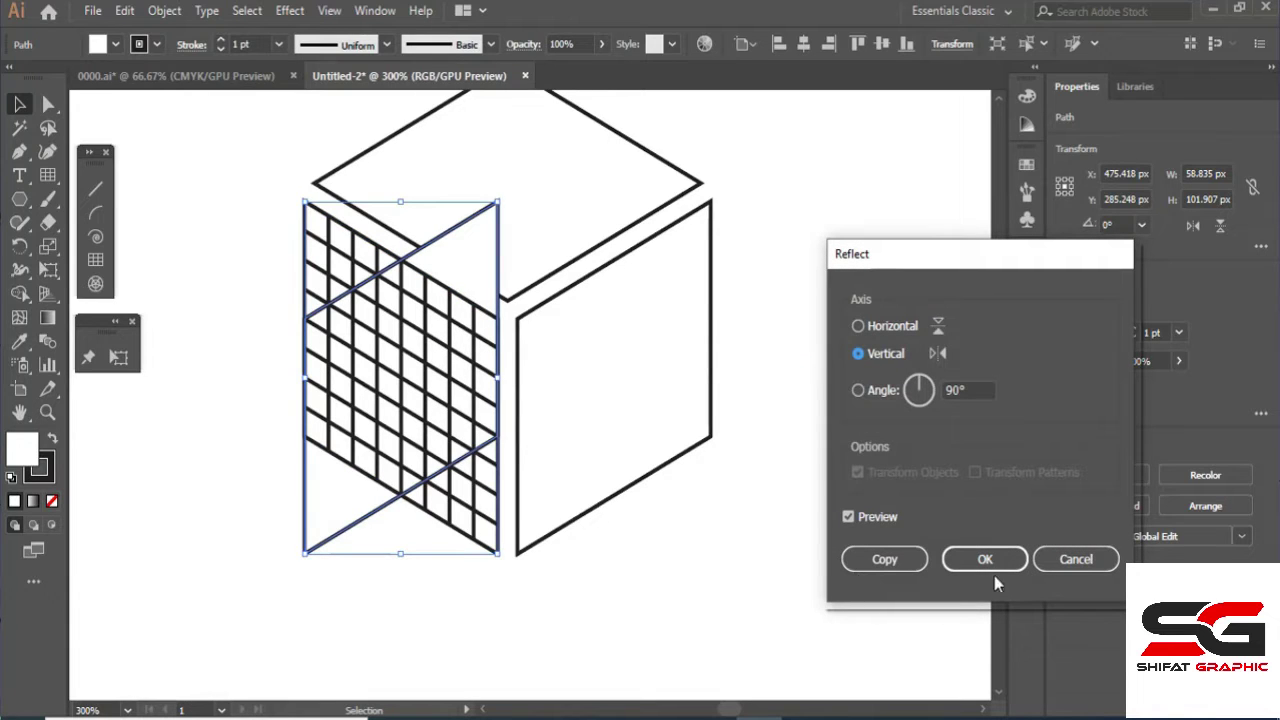
pyautogui.click(1076, 560)
pyautogui.click(485, 568)
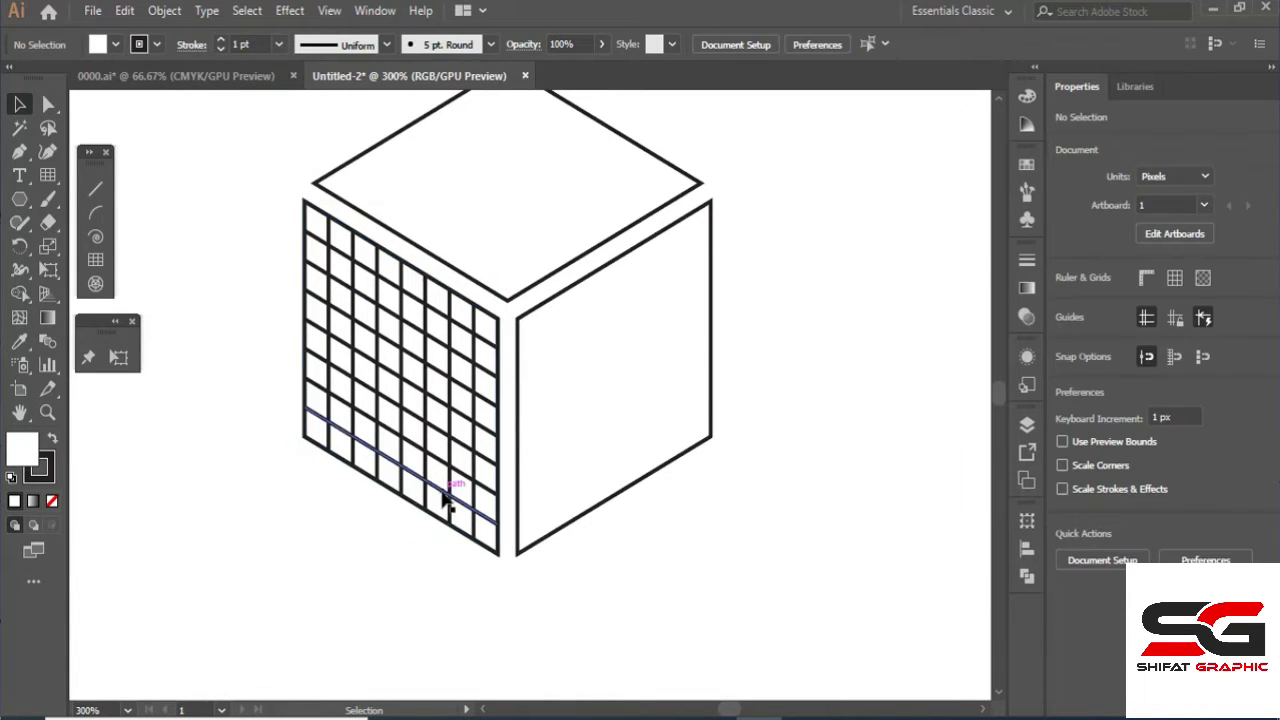
# Create a reflected copy of the left face's grid across the vertical axis.
pyautogui.click(445, 500)
pyautogui.rightClick(445, 500)
pyautogui.moveTo(540, 370)
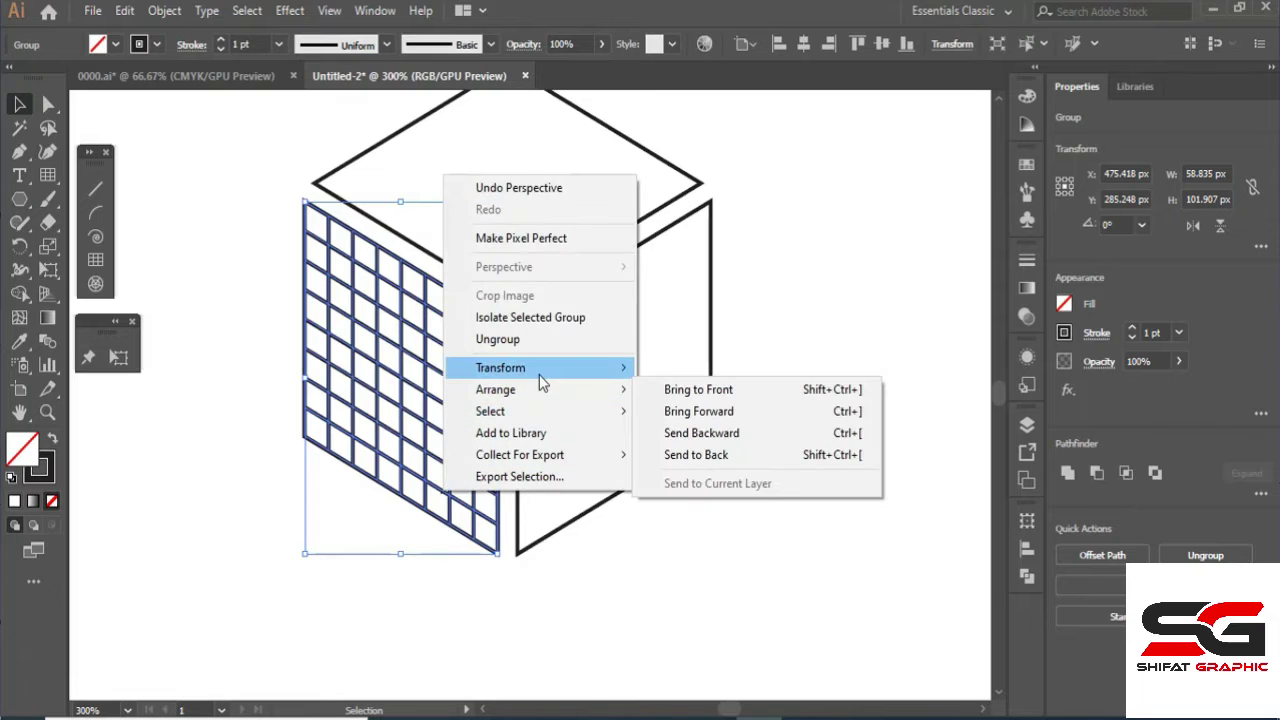
pyautogui.click(699, 433)
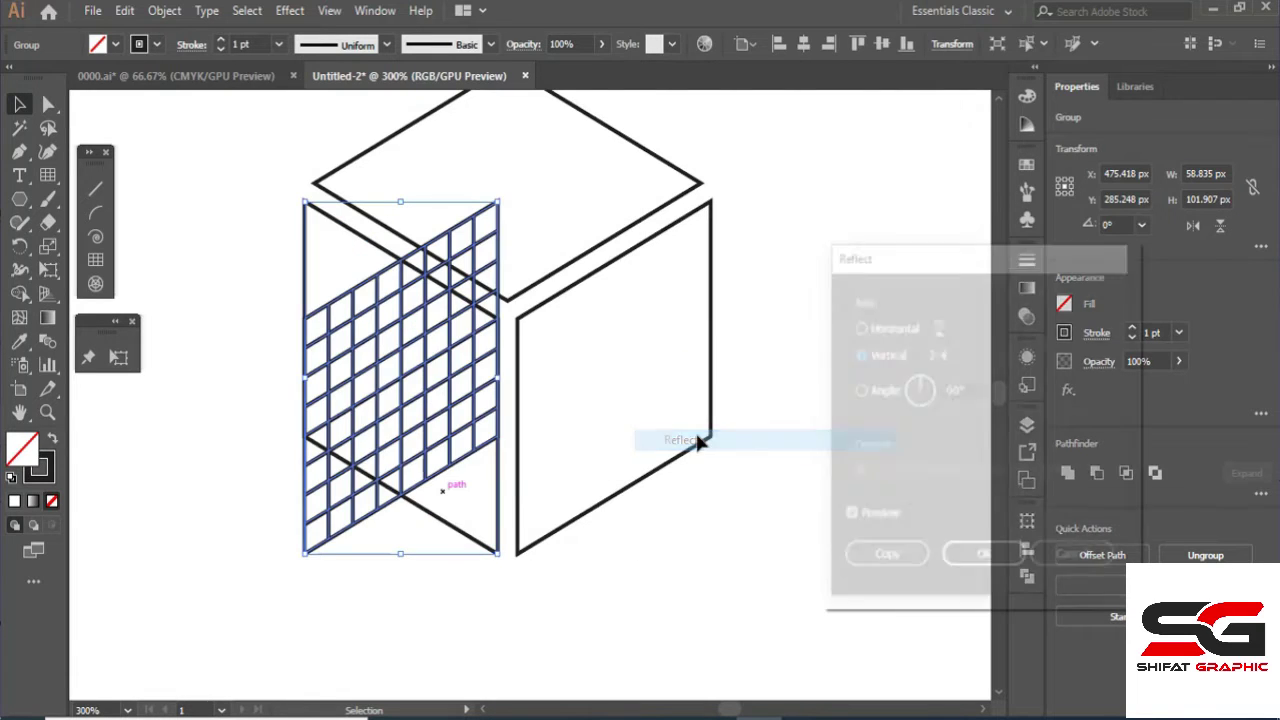
pyautogui.click(903, 566)
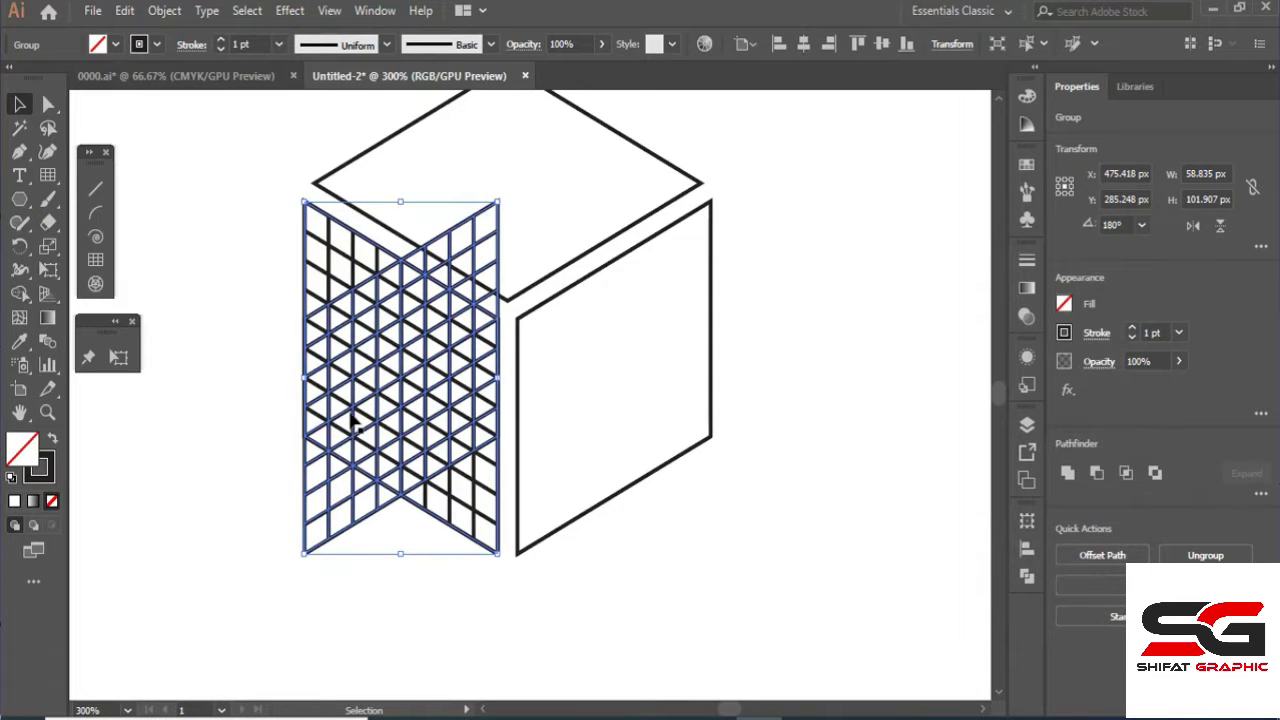
# Move the reflected grid onto the cube's right face, aligned with its edges.
pyautogui.moveTo(348, 420); pyautogui.dragTo(560, 428)
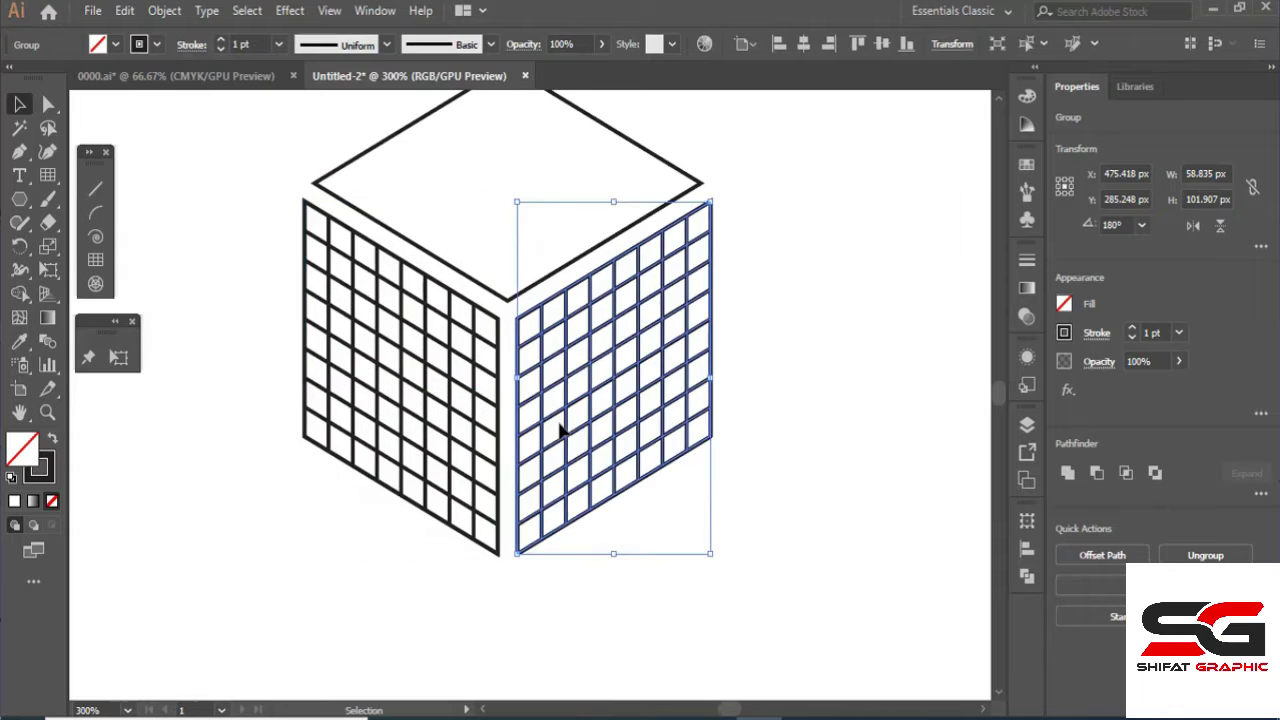
pyautogui.click(691, 596)
pyautogui.moveTo(689, 597); pyautogui.dragTo(779, 634)
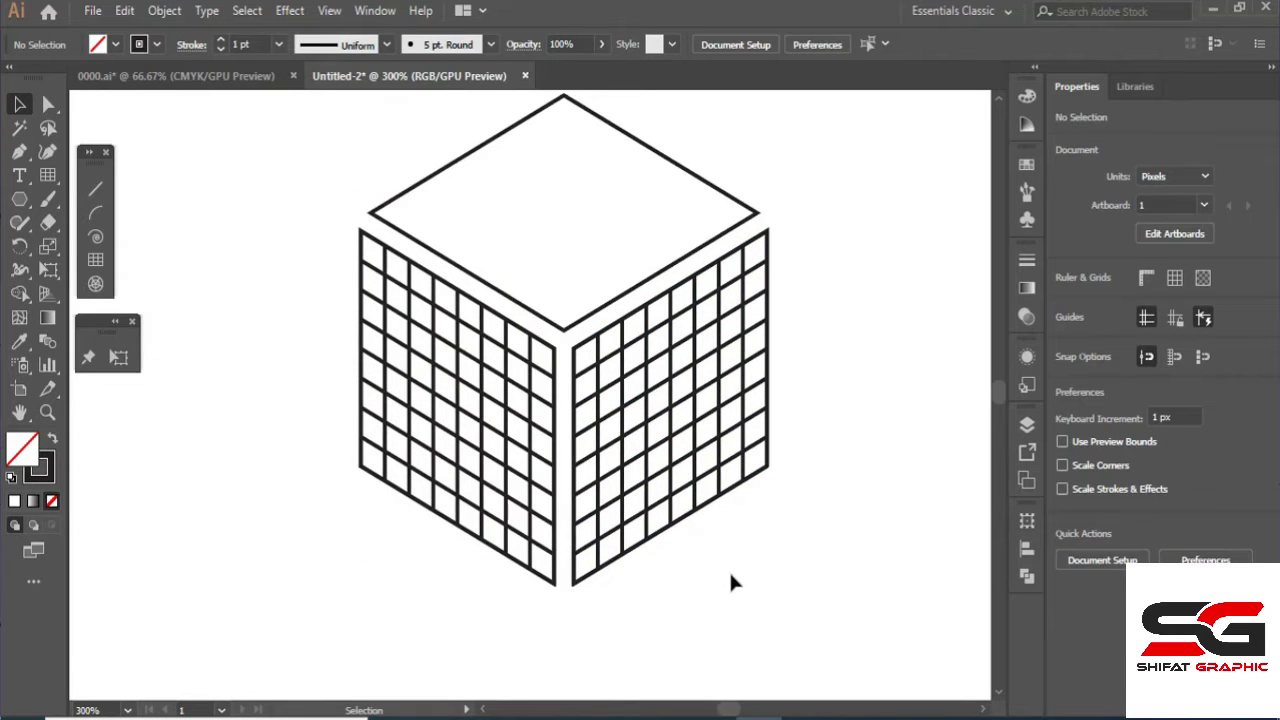
# Duplicate the right face's grid and place the copy above, overlapping the cube's top face.
pyautogui.scroll(2, 727, 575)
pyautogui.click(700, 529)
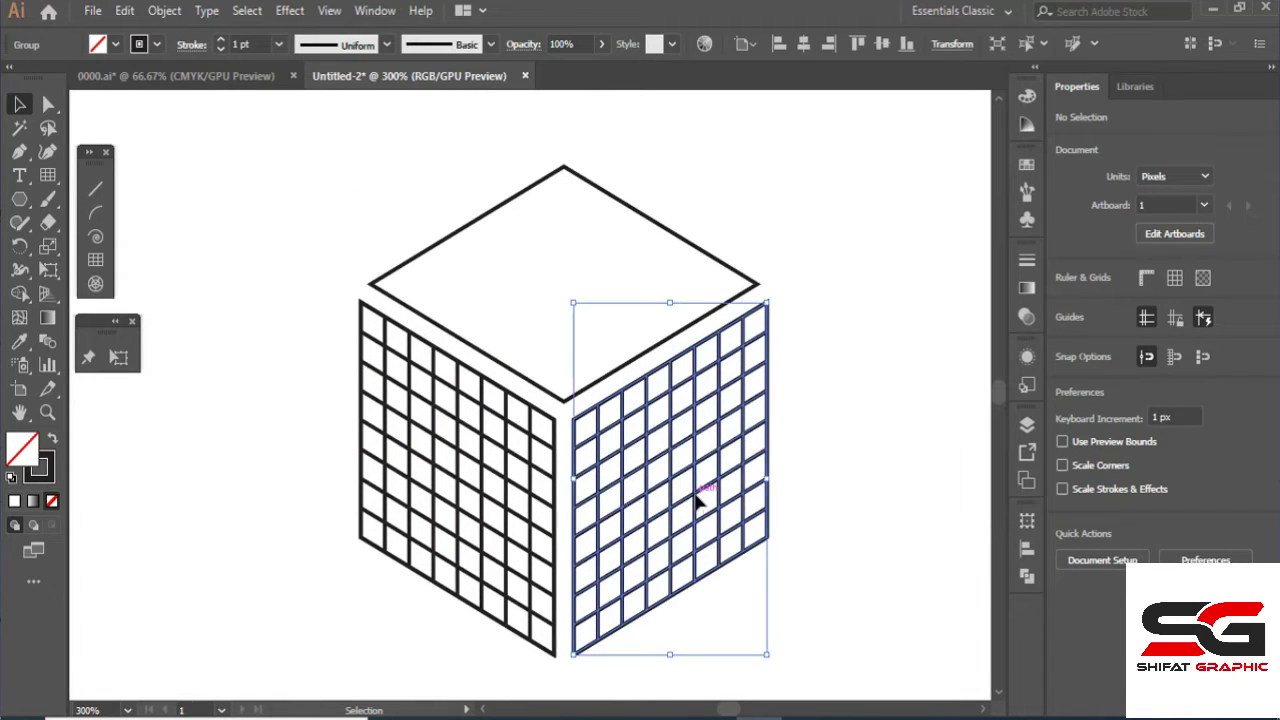
pyautogui.moveTo(698, 503); pyautogui.dragTo(645, 228)
pyautogui.scroll(3, 651, 266)
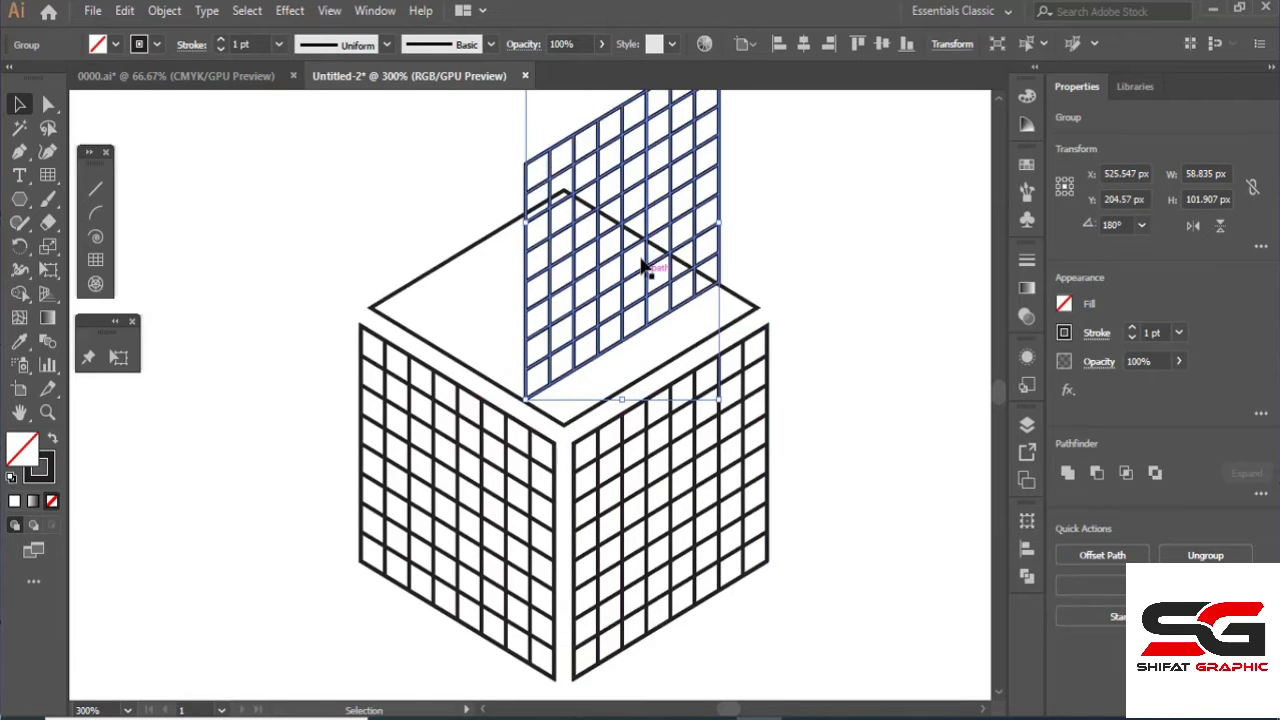
pyautogui.scroll(-1, 670, 408)
pyautogui.hscroll(1, 670, 408)
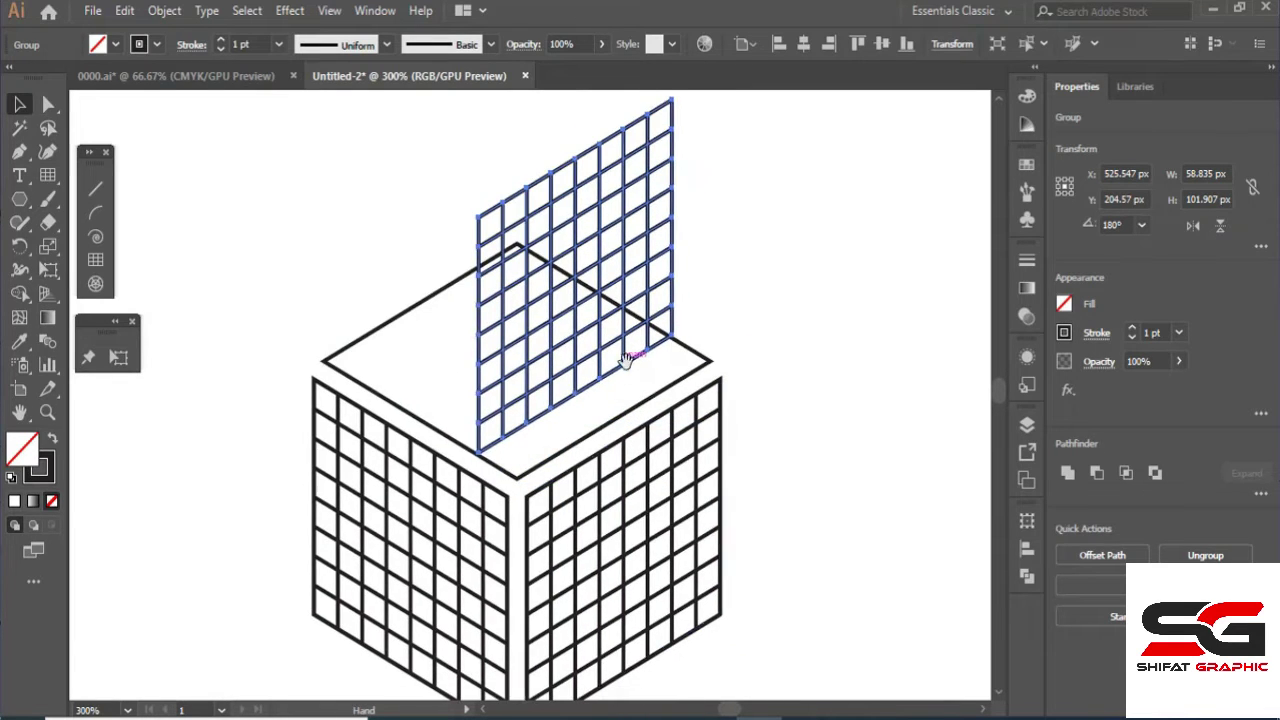
# Rotate the copied grid by 120° and move it to fill the cube's top face.
pyautogui.doubleClick(19, 247)
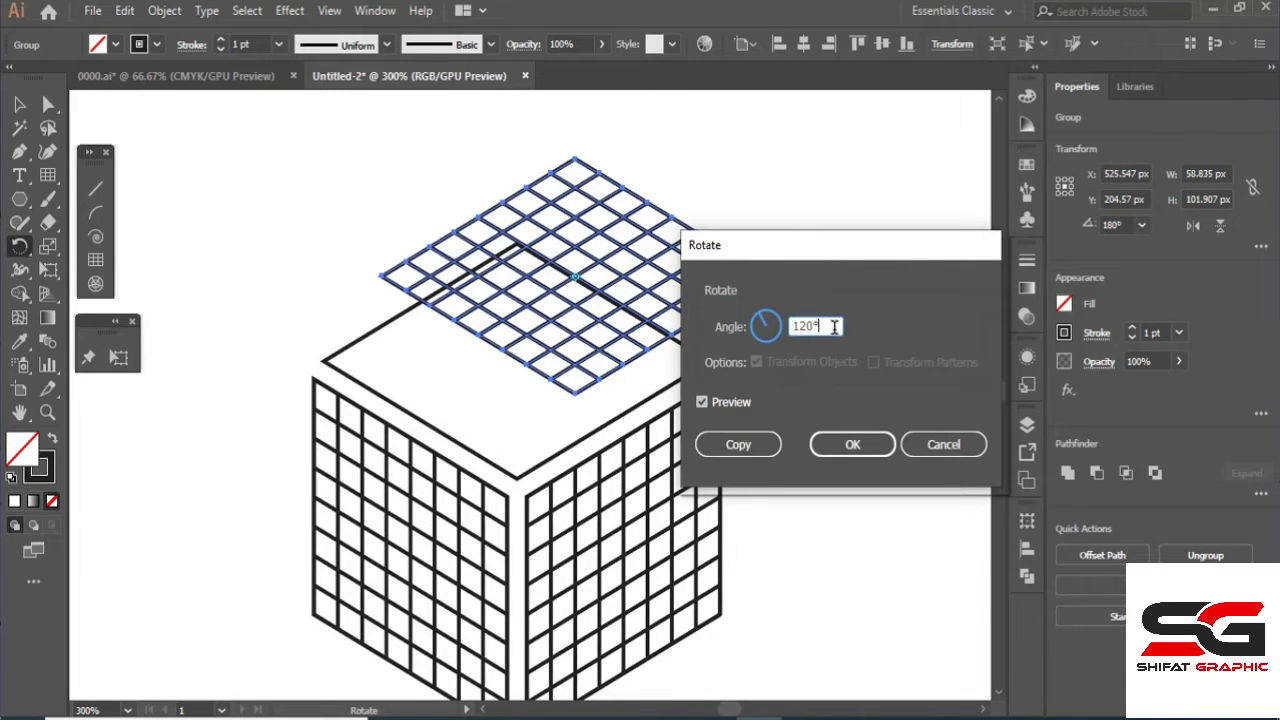
pyautogui.click(848, 446)
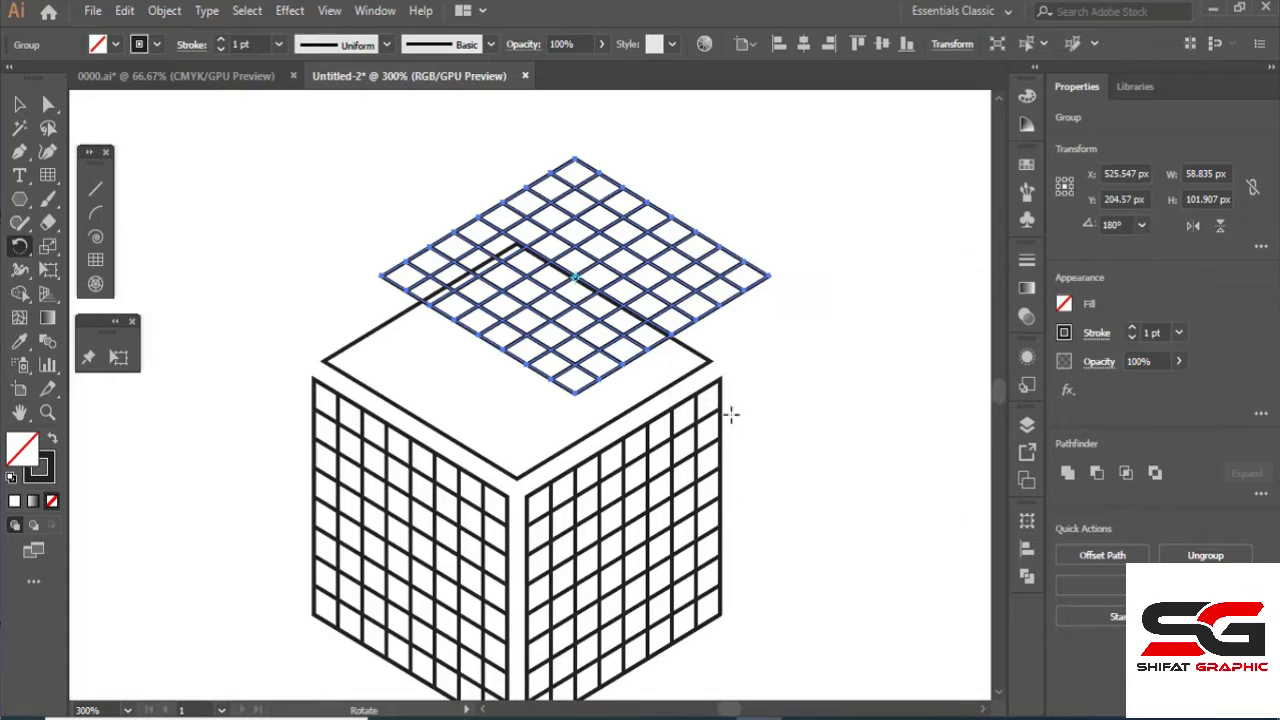
pyautogui.click(16, 106)
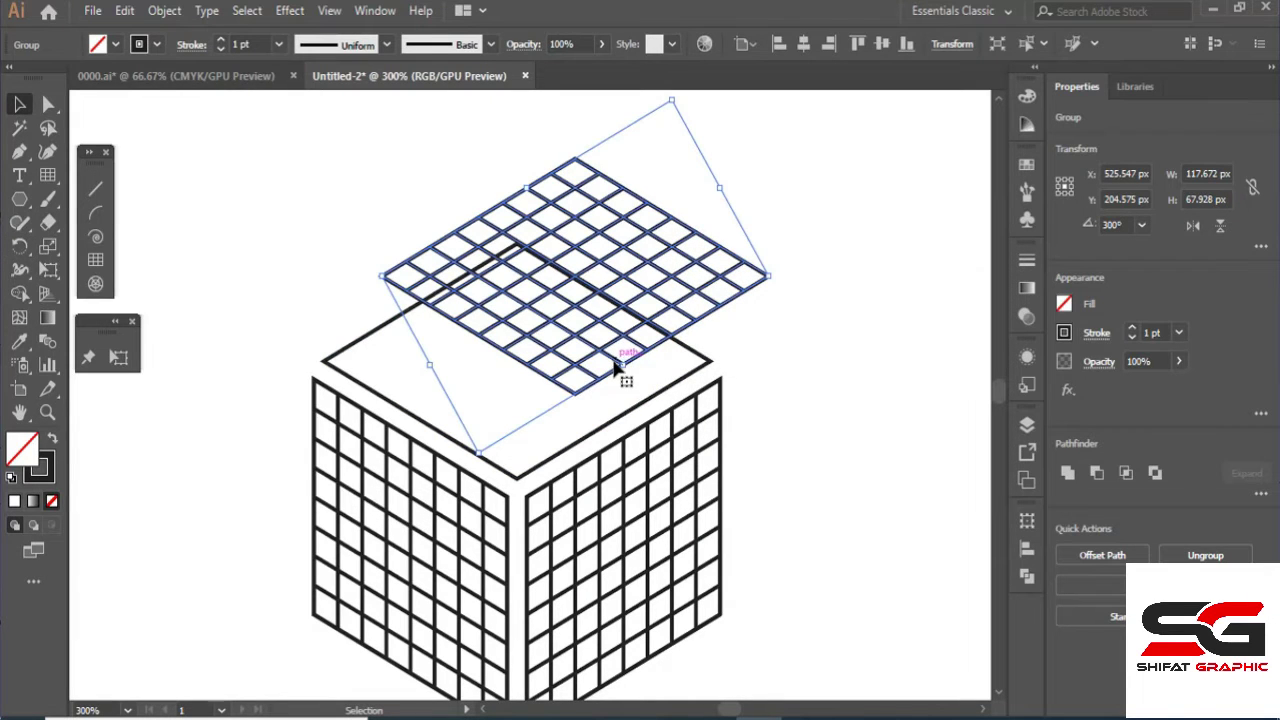
pyautogui.moveTo(616, 368); pyautogui.dragTo(560, 452)
pyautogui.click(800, 447)
pyautogui.scroll(-1, 705, 475)
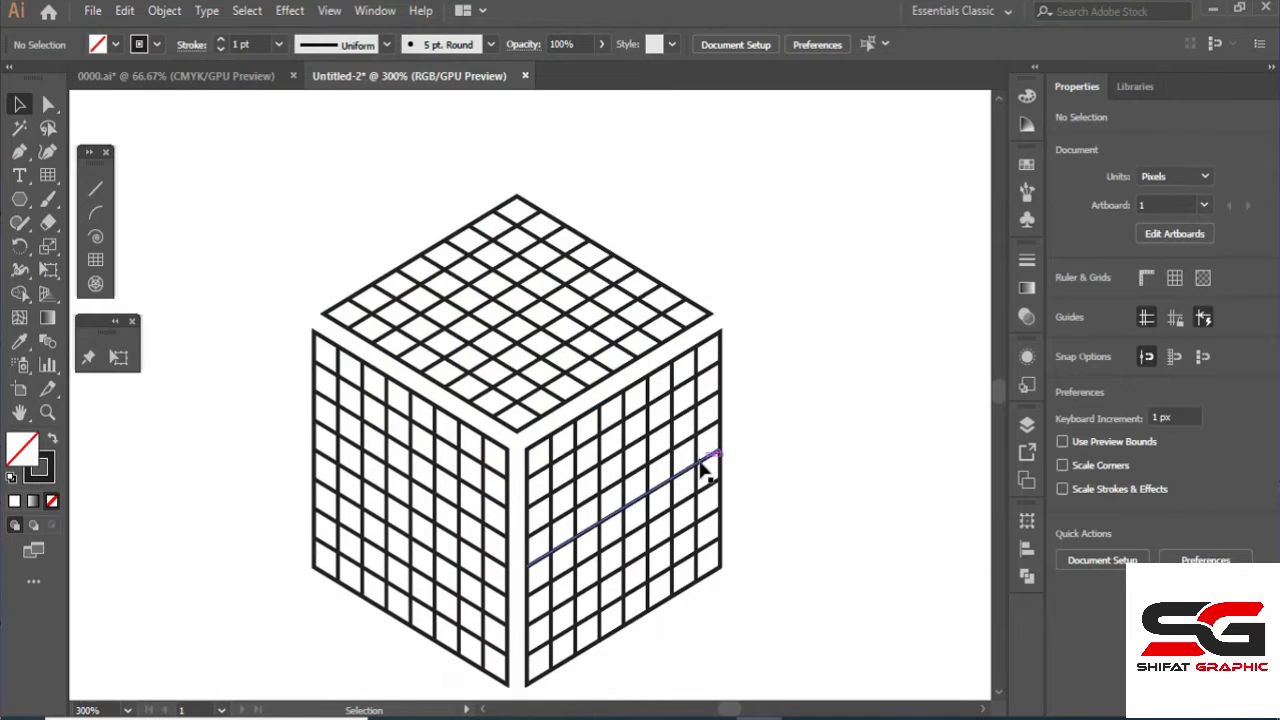
# Duplicate the three face grids together and place the copy to the left of the original cube.
pyautogui.scroll(-3, 705, 475)
pyautogui.scroll(-2, 600, 455)
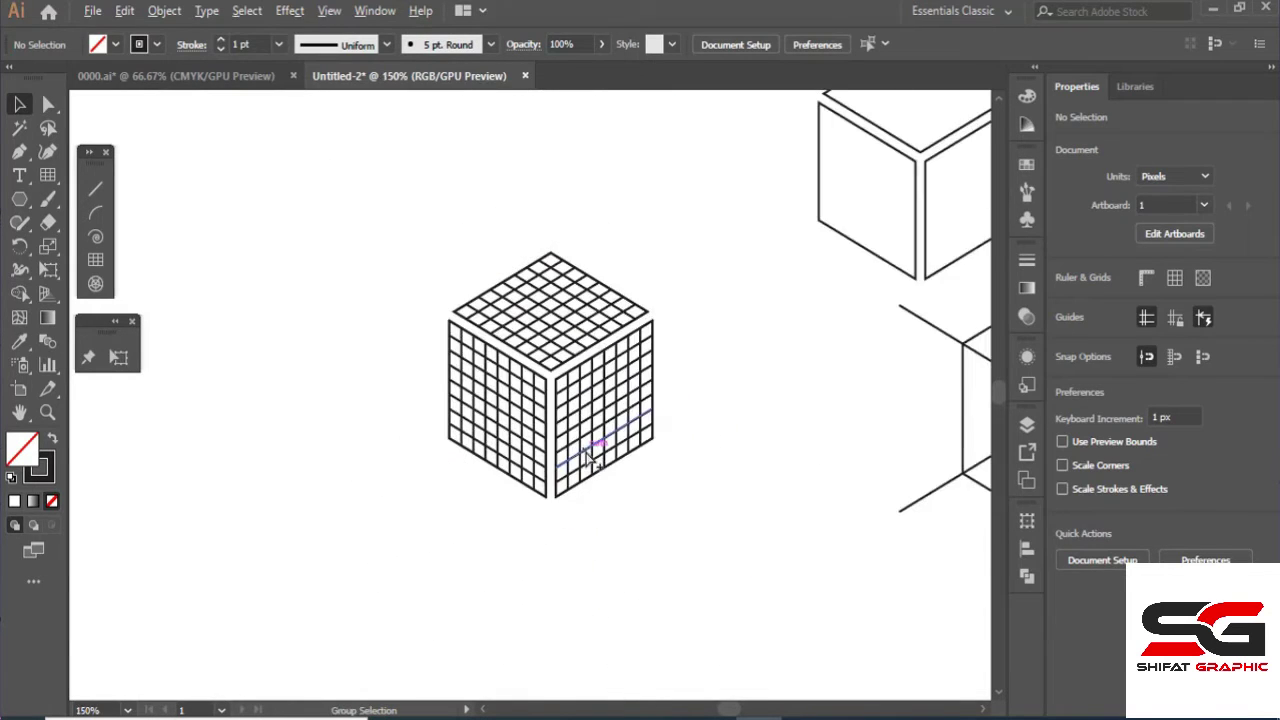
pyautogui.scroll(3, 609, 420)
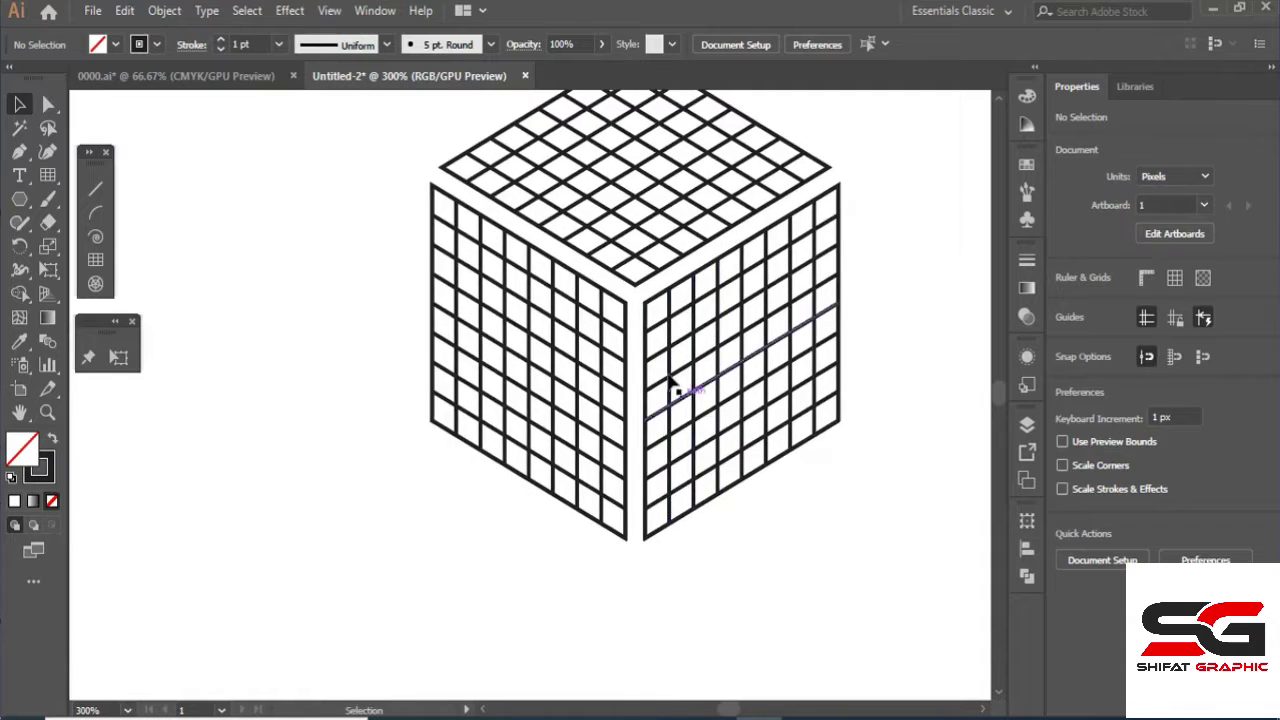
pyautogui.scroll(-1, 668, 382)
pyautogui.scroll(-1, 668, 382)
pyautogui.click(646, 371)
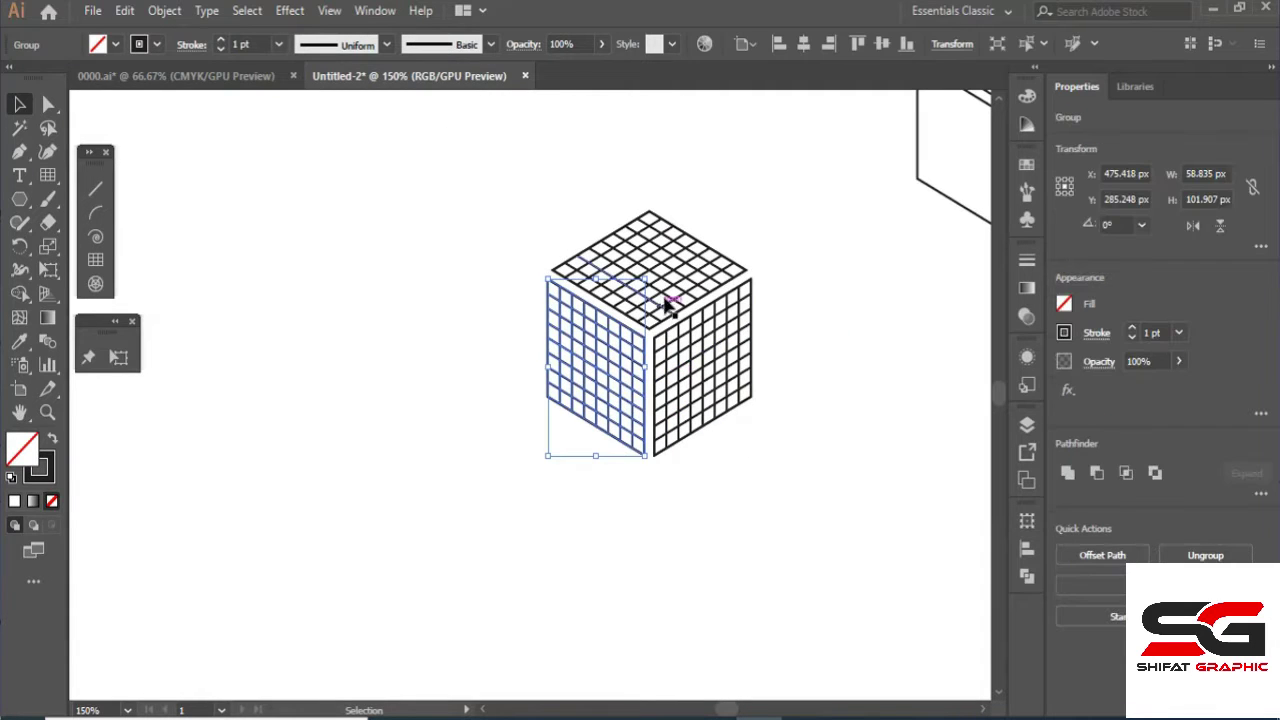
pyautogui.keyDown('shift'); pyautogui.click(672, 298); pyautogui.keyUp('shift')
pyautogui.keyDown('shift'); pyautogui.click(722, 384); pyautogui.keyUp('shift')
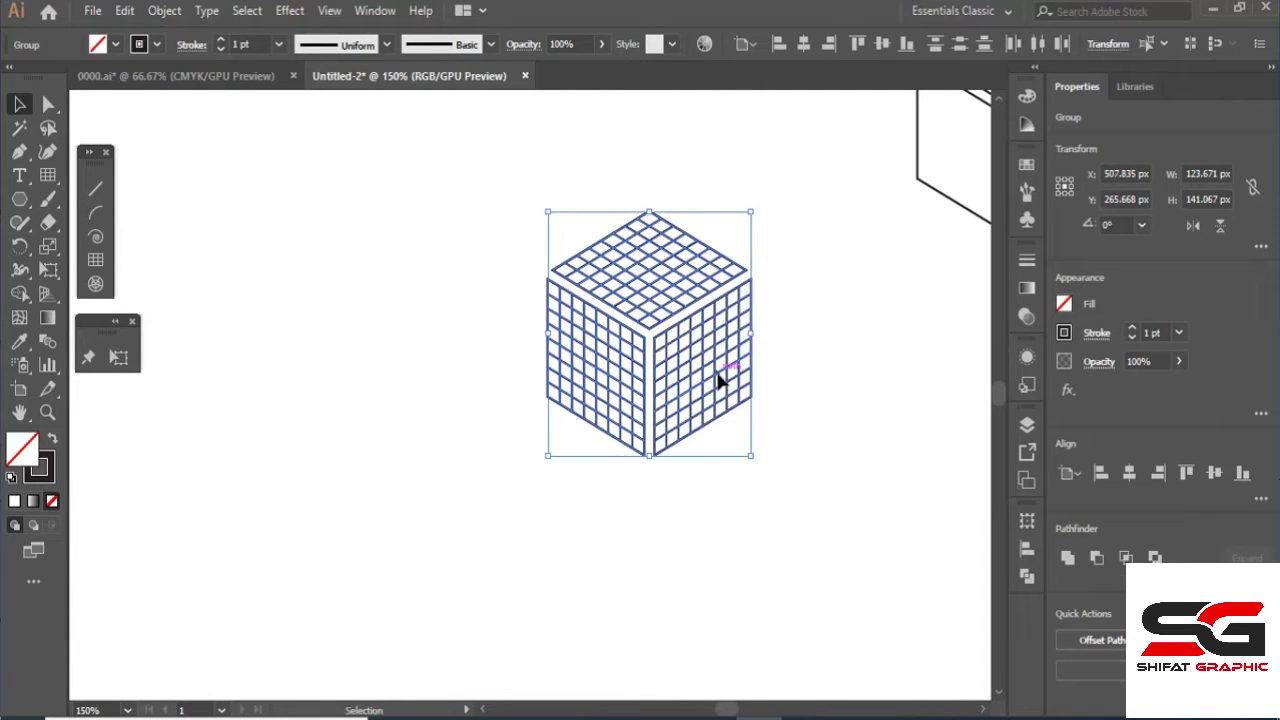
pyautogui.moveTo(718, 378); pyautogui.dragTo(430, 392)
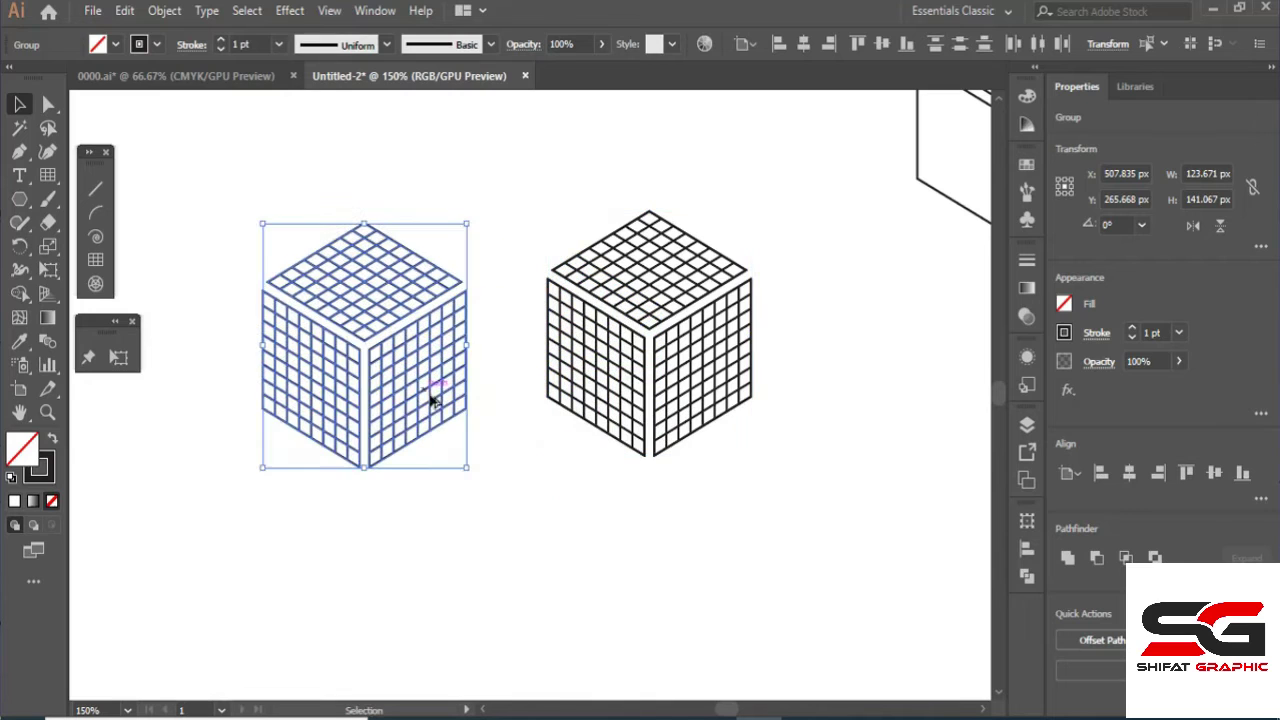
pyautogui.click(628, 538)
pyautogui.moveTo(649, 514); pyautogui.dragTo(615, 528)
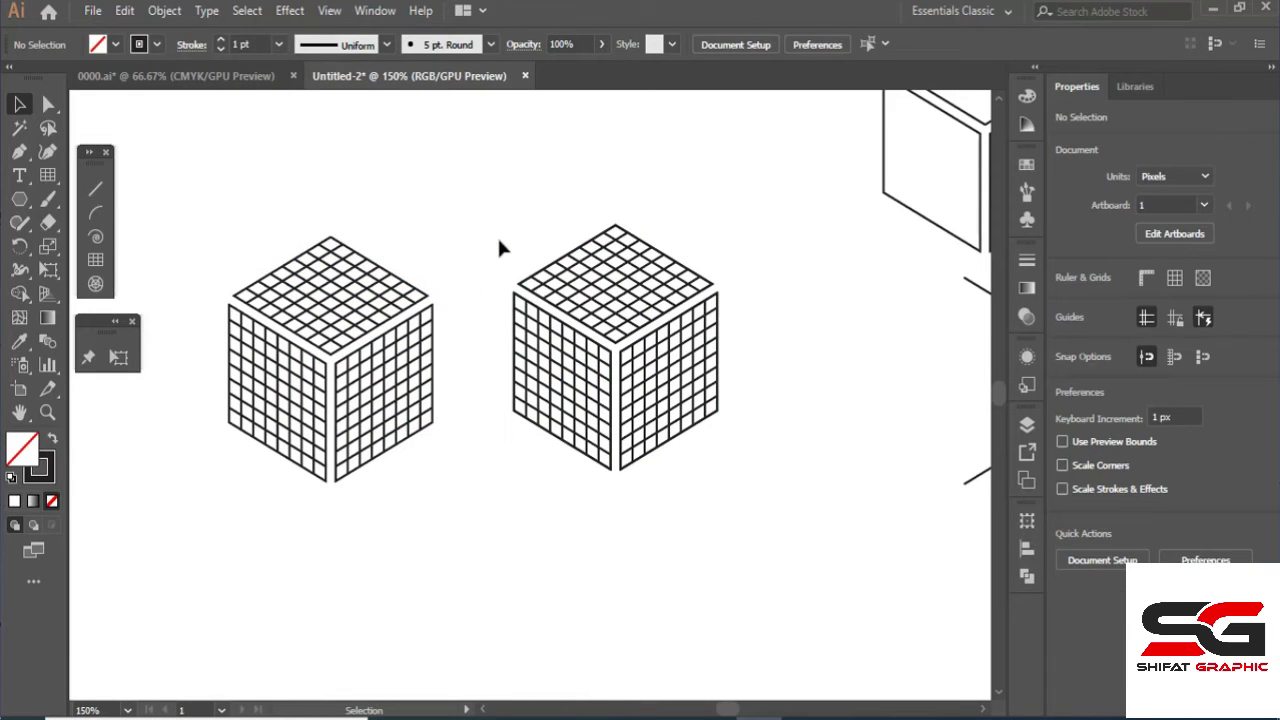
# Move the original gridded cube with its face outlines to the right of the hexagon with the crossing lines.
pyautogui.moveTo(486, 232); pyautogui.dragTo(746, 446)
pyautogui.click(730, 512)
pyautogui.hscroll(2, 660, 490)
pyautogui.scroll(-2, 580, 449)
pyautogui.moveTo(590, 415); pyautogui.dragTo(928, 432)
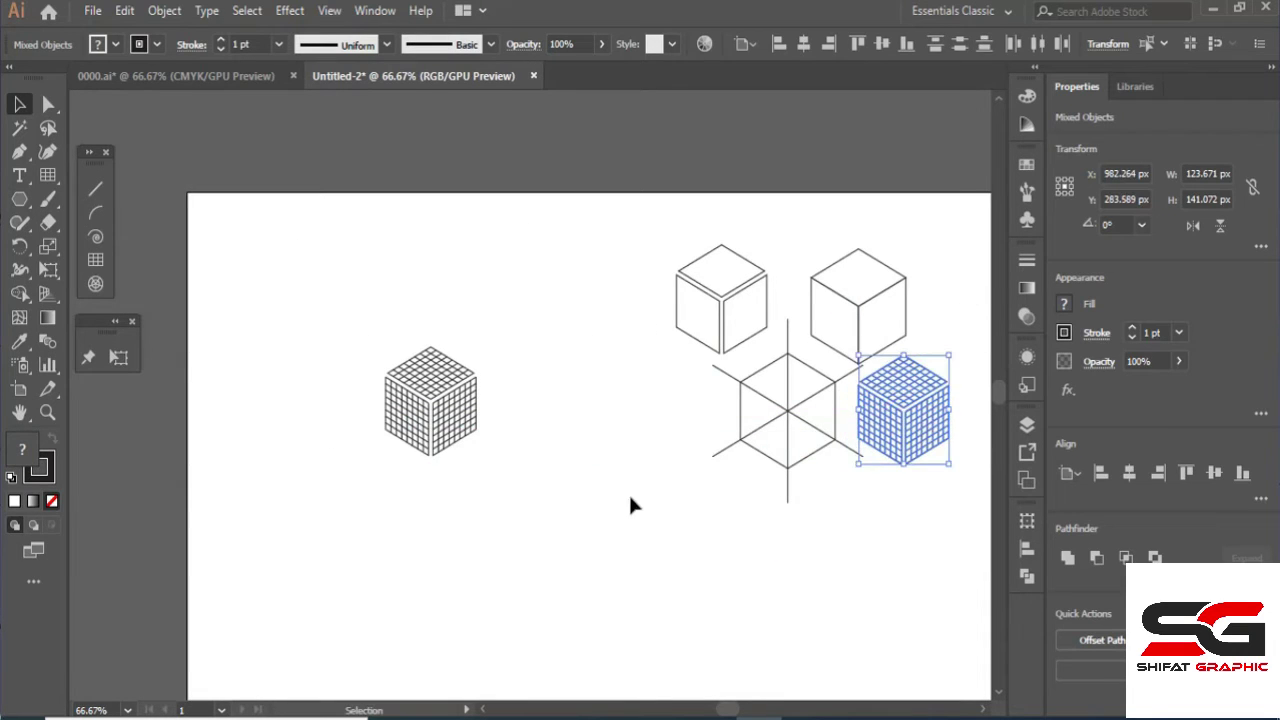
pyautogui.click(525, 449)
# Select the left, top and right face grids and move them together down and to the left on the artboard.
pyautogui.scroll(3, 450, 445)
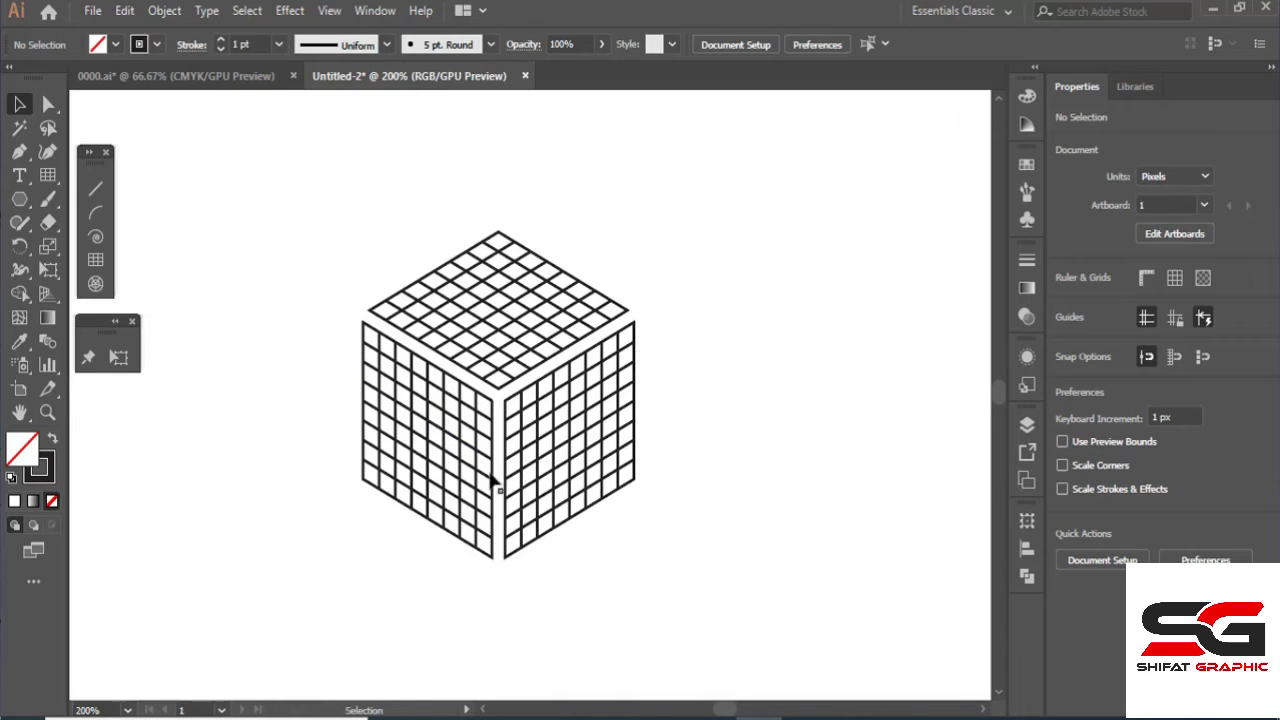
pyautogui.click(483, 432)
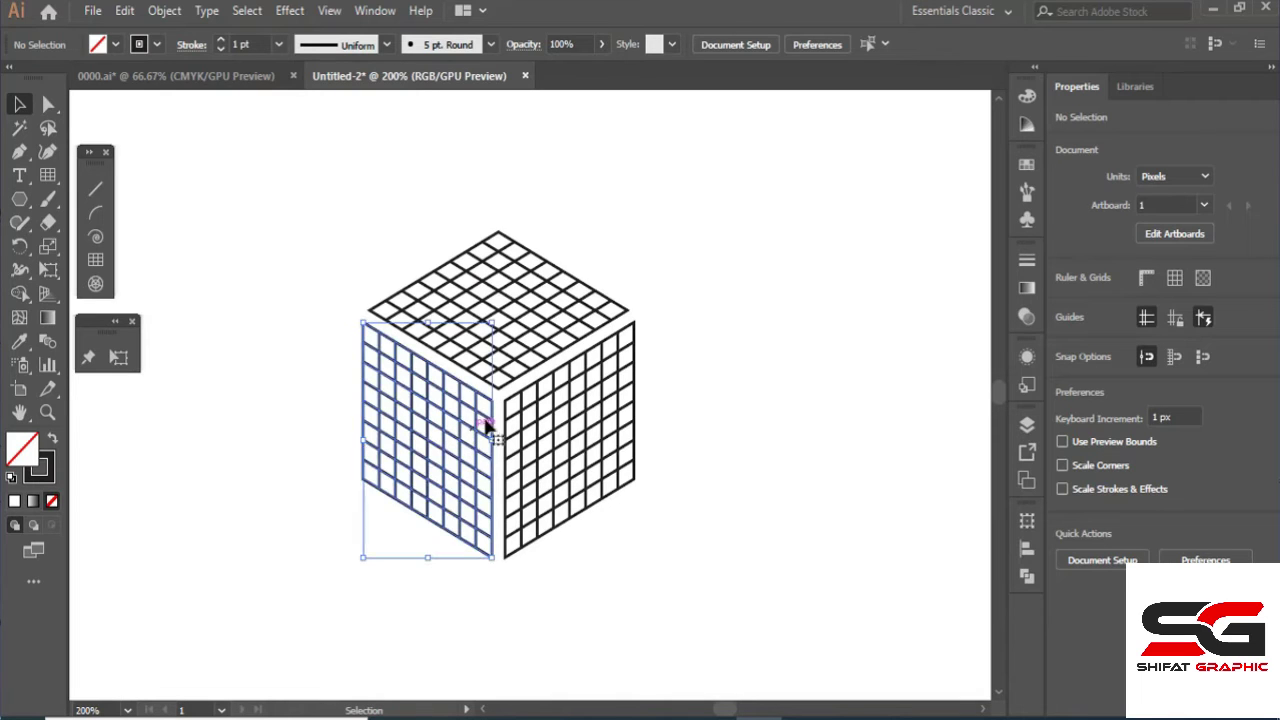
pyautogui.keyDown('shift'); pyautogui.click(528, 343); pyautogui.keyUp('shift')
pyautogui.keyDown('shift'); pyautogui.click(565, 423); pyautogui.keyUp('shift')
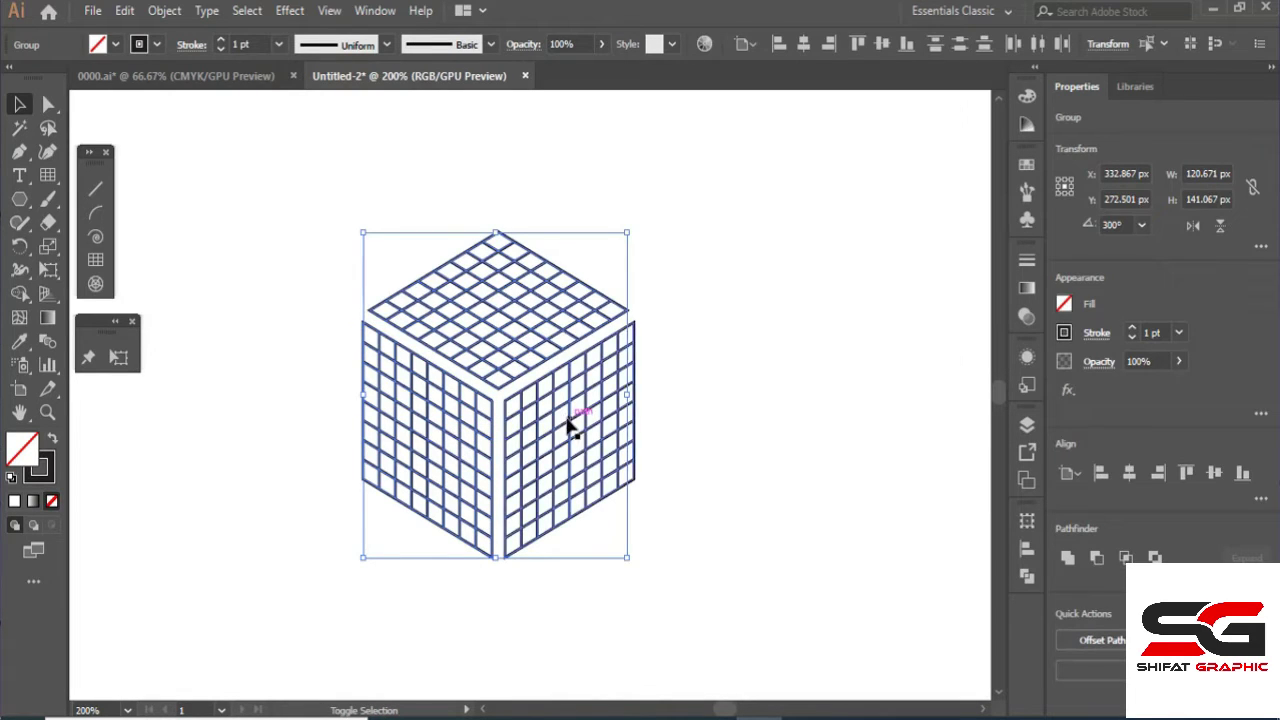
pyautogui.scroll(-1, 565, 423)
pyautogui.moveTo(349, 490); pyautogui.dragTo(348, 489)
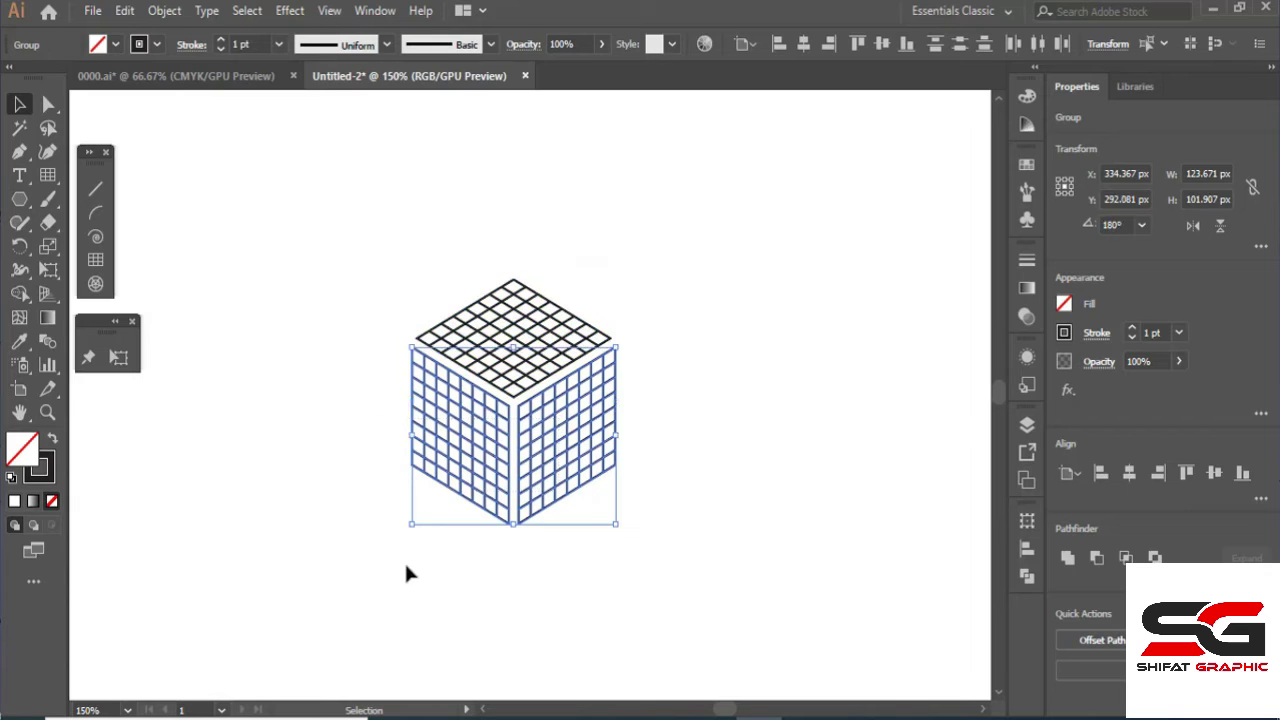
pyautogui.click(404, 560)
pyautogui.click(493, 466)
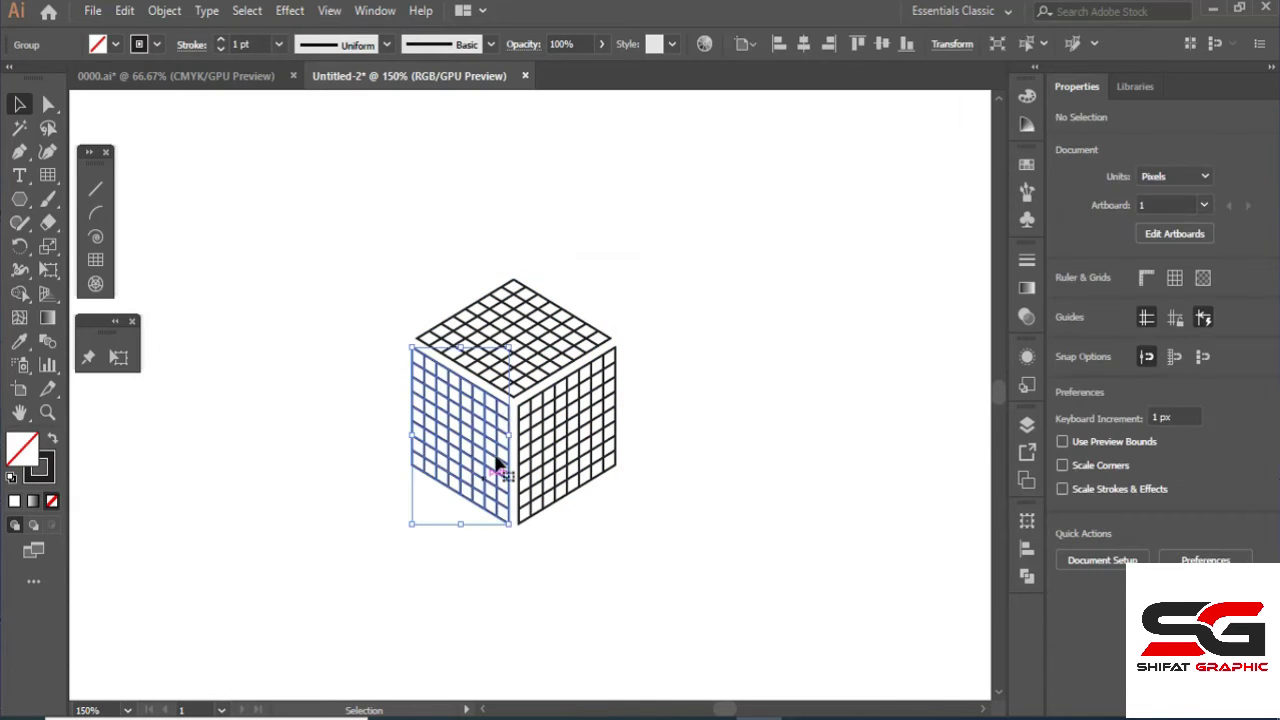
pyautogui.keyDown('shift'); pyautogui.click(515, 381); pyautogui.keyUp('shift')
pyautogui.keyDown('shift'); pyautogui.click(567, 437); pyautogui.keyUp('shift')
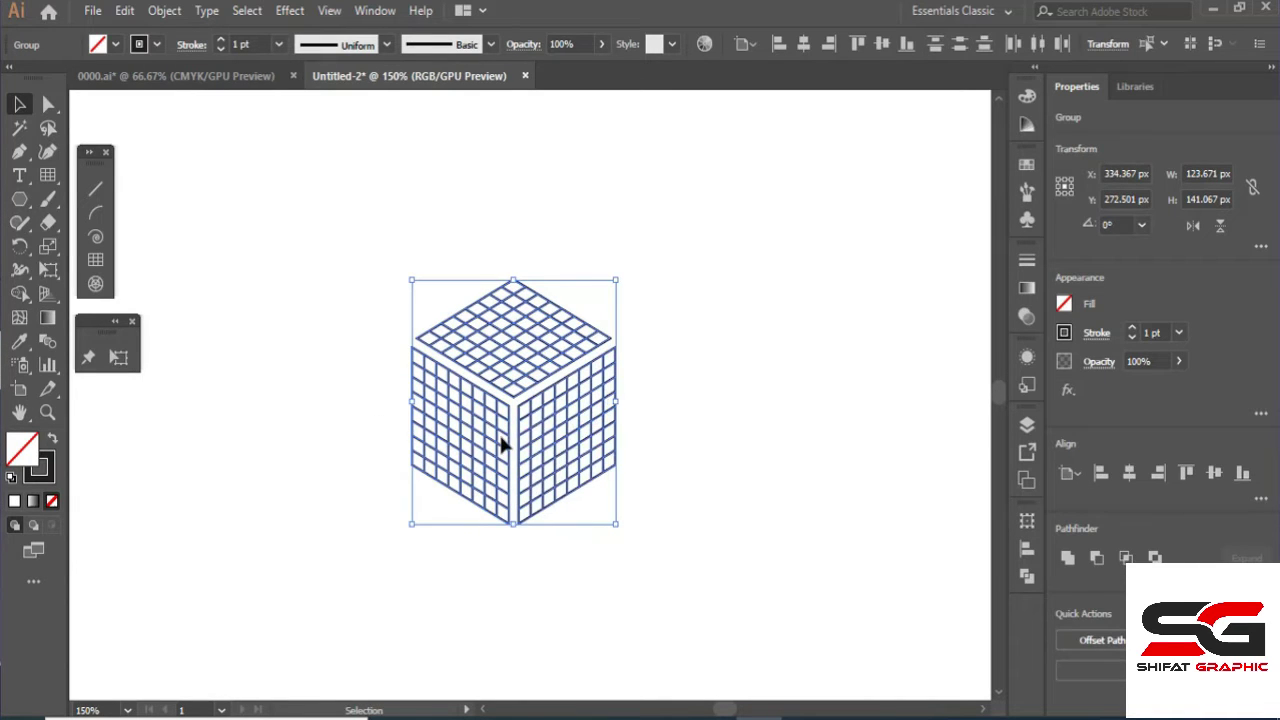
pyautogui.moveTo(495, 439); pyautogui.dragTo(261, 531)
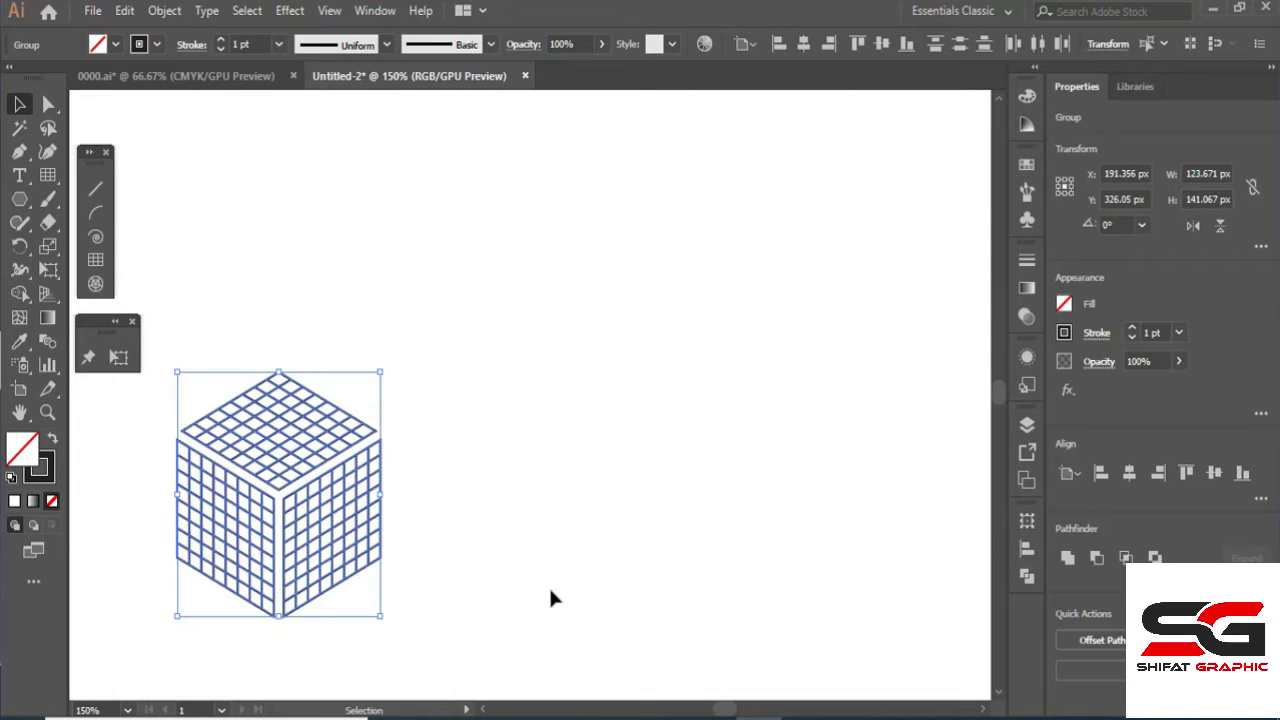
pyautogui.moveTo(463, 550); pyautogui.dragTo(686, 457)
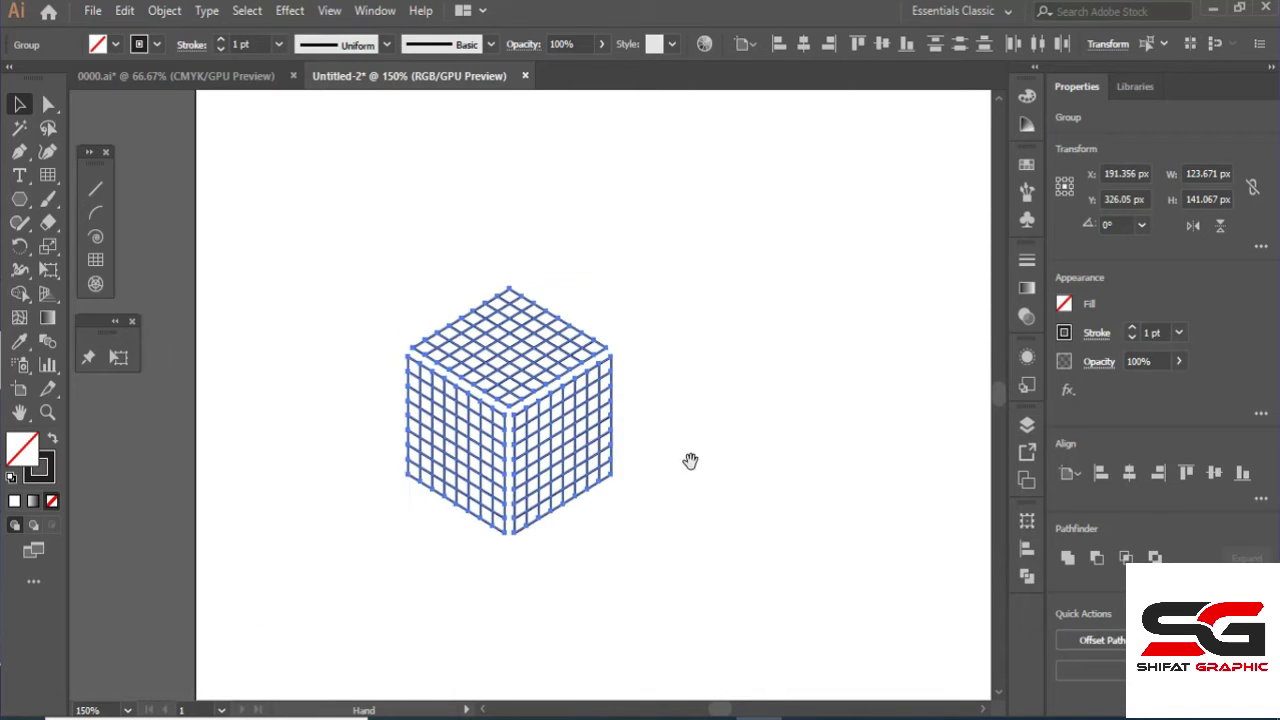
pyautogui.click(632, 573)
# Reposition the three face grids together further up and to the right on the artboard.
pyautogui.moveTo(703, 531); pyautogui.dragTo(683, 566)
pyautogui.click(553, 515)
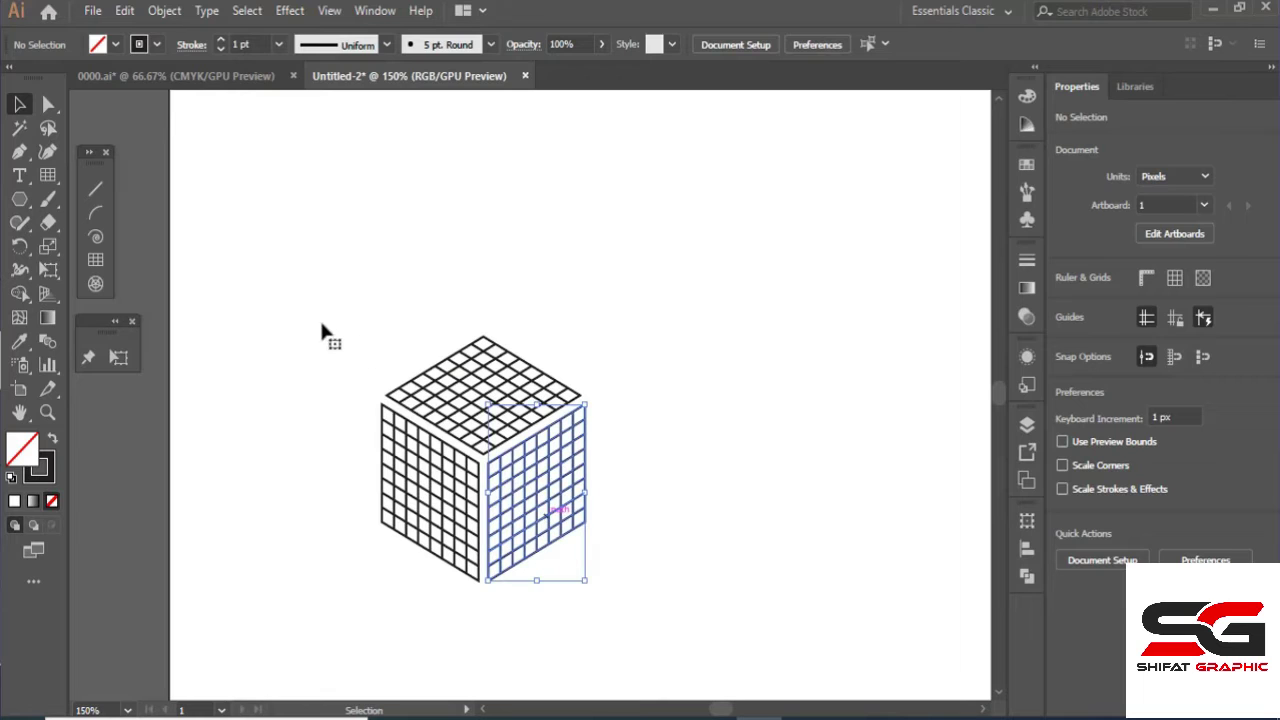
pyautogui.click(670, 569)
pyautogui.moveTo(593, 546); pyautogui.dragTo(551, 566)
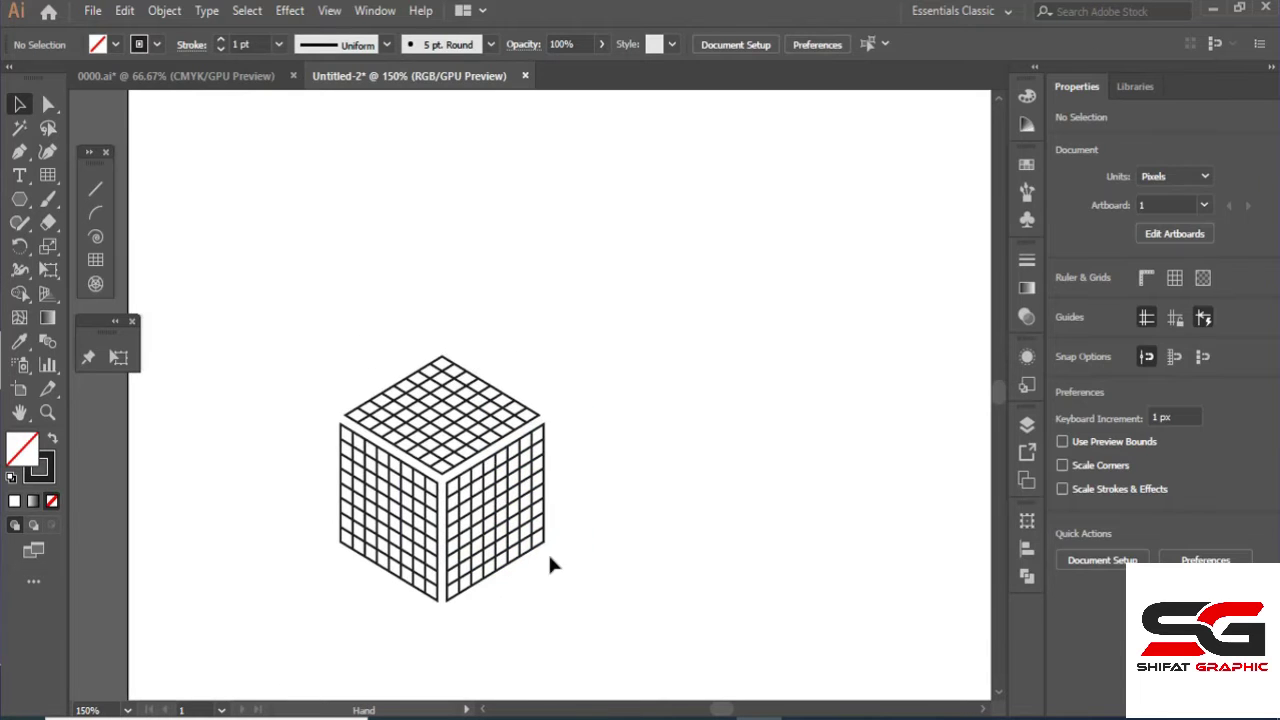
pyautogui.moveTo(388, 457); pyautogui.dragTo(563, 551)
pyautogui.hotkey('ctrl', 'z')
pyautogui.click(641, 570)
pyautogui.click(486, 506)
pyautogui.moveTo(486, 506); pyautogui.dragTo(560, 517)
pyautogui.scroll(2, 480, 443)
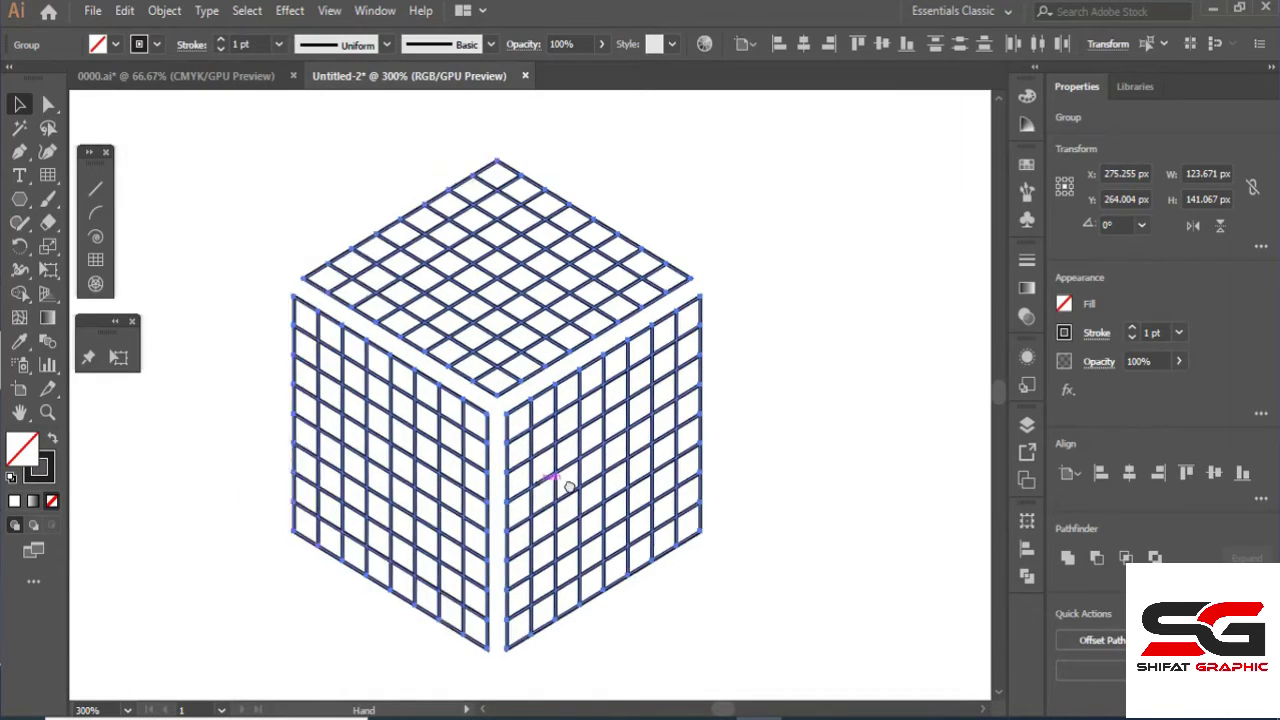
pyautogui.click(240, 412)
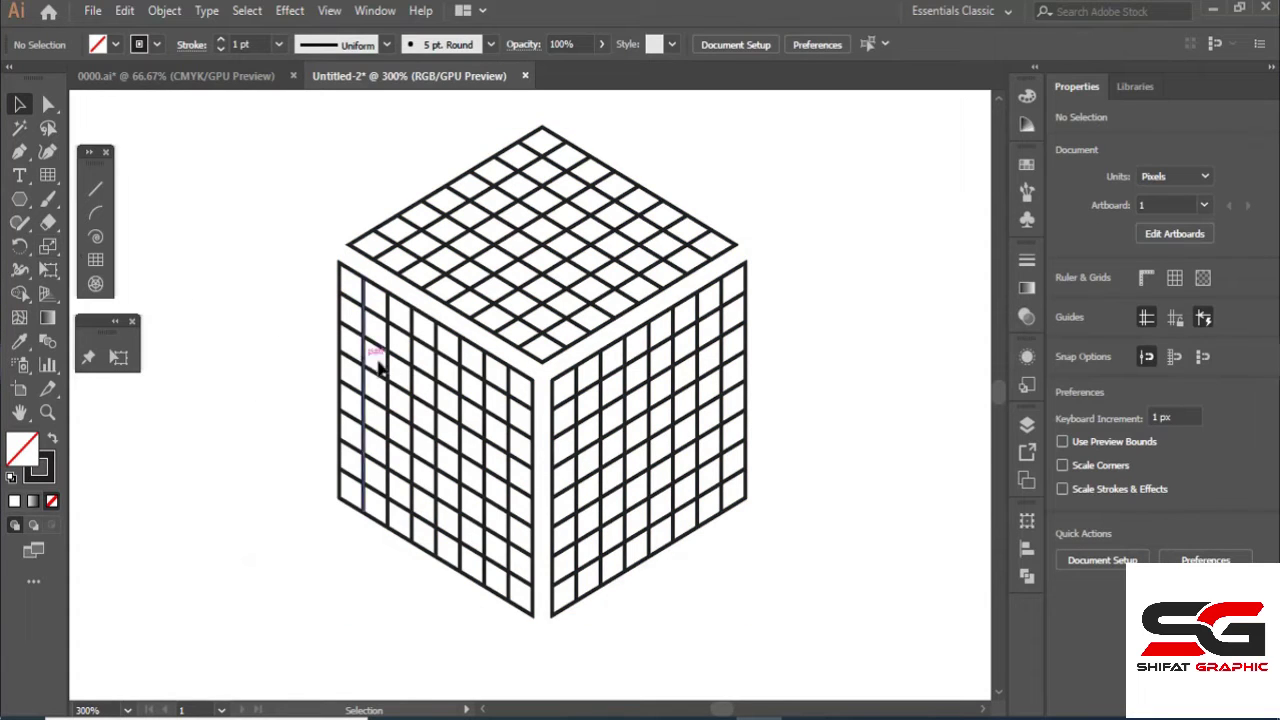
# Check the cube logo in 0000.ai and merge the top face's grid cells into a matching E shape with Shape Builder.
pyautogui.click(188, 66)
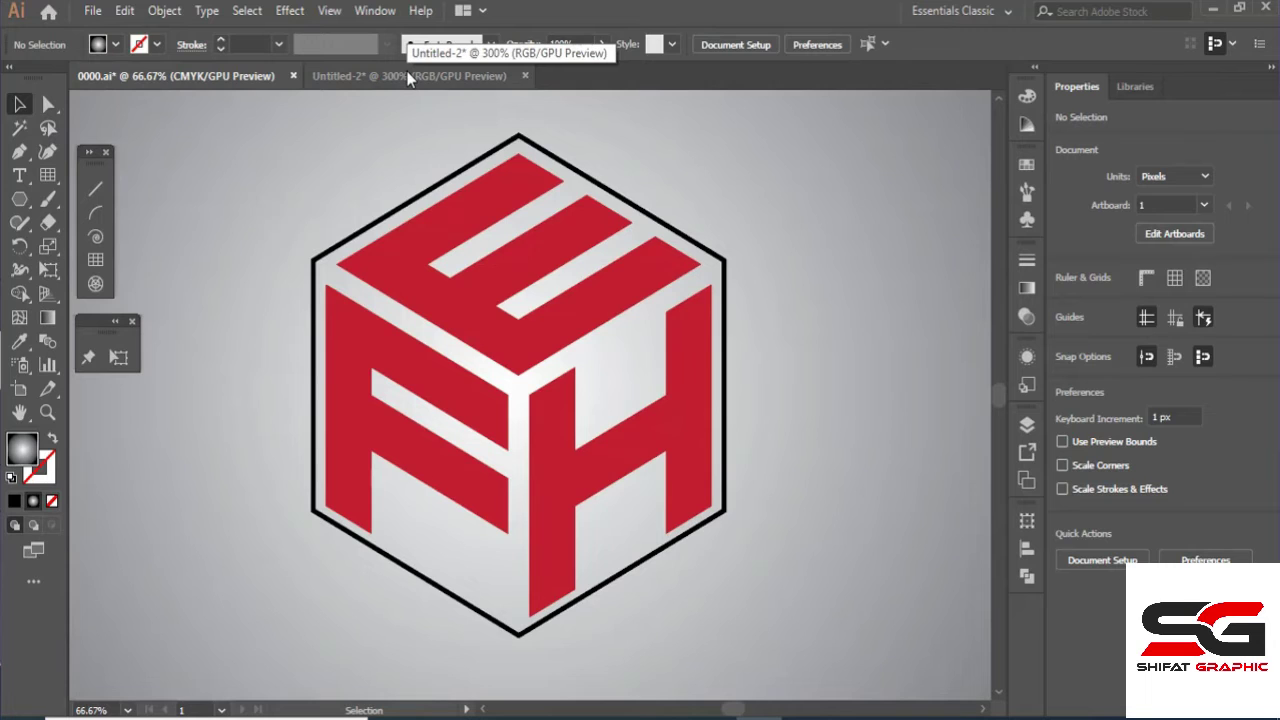
pyautogui.click(410, 76)
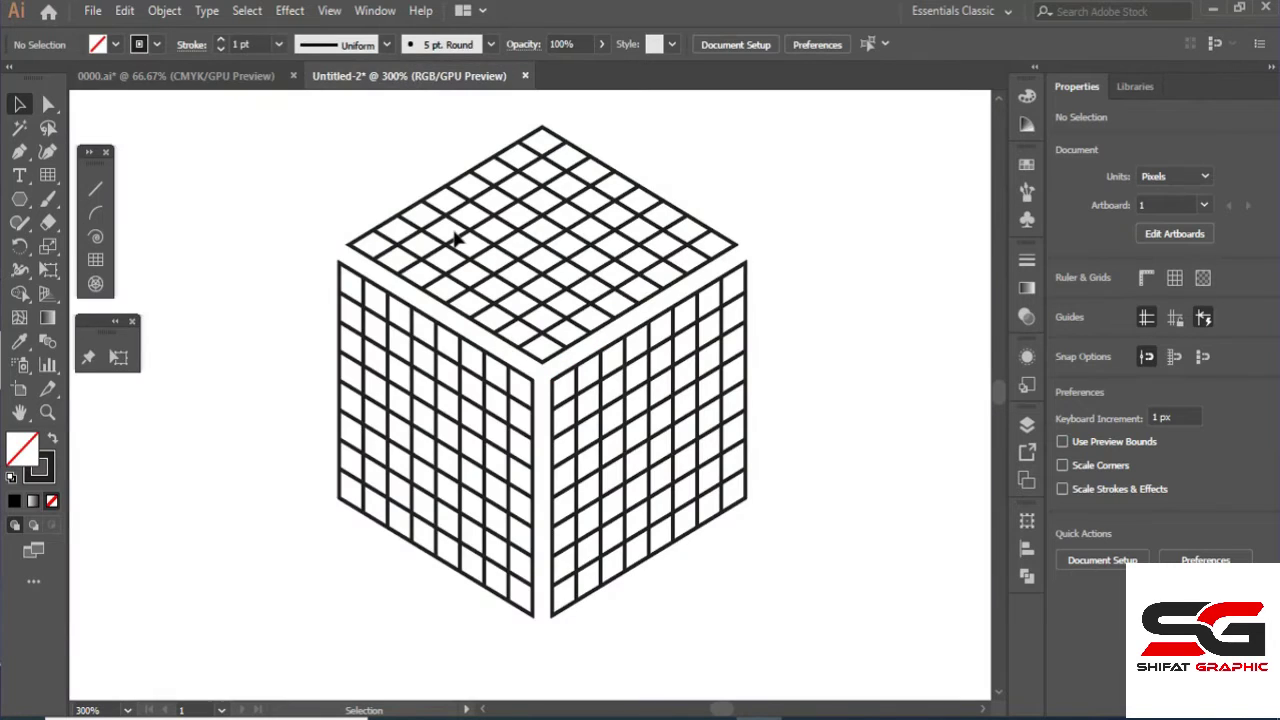
pyautogui.click(371, 237)
pyautogui.click(22, 296)
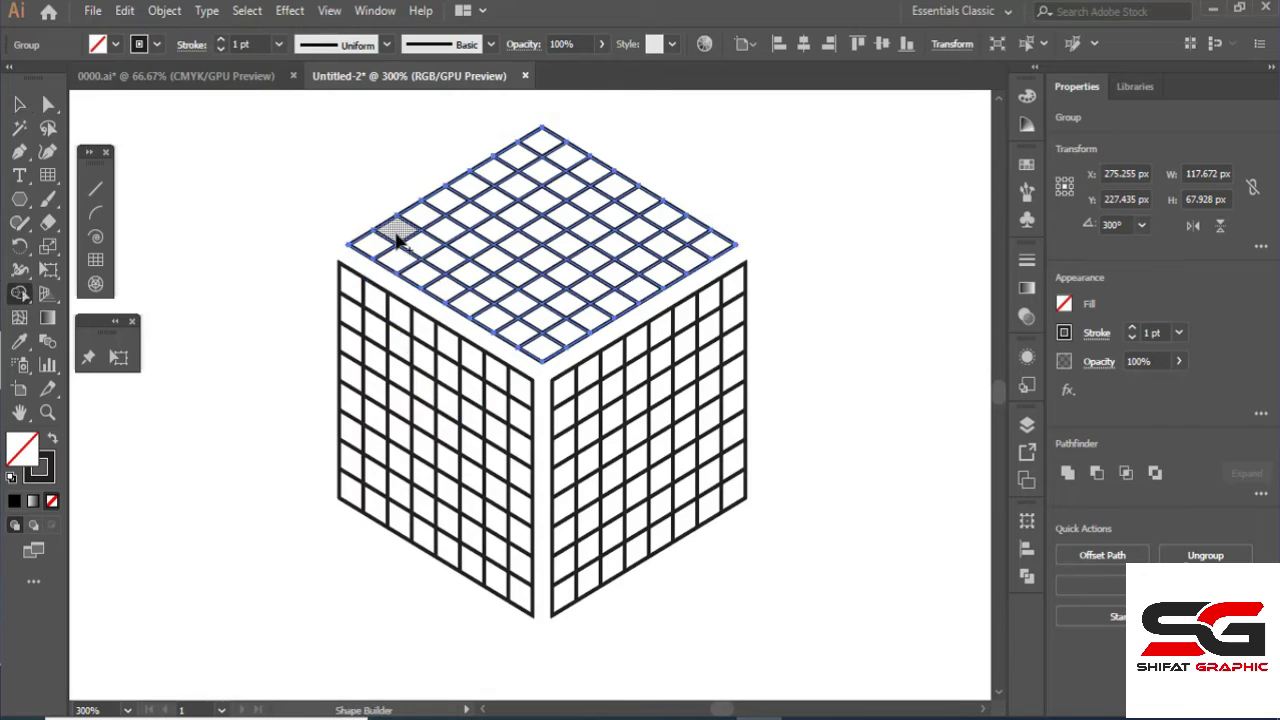
pyautogui.moveTo(396, 236)
pyautogui.mouseDown()
pyautogui.moveTo(389, 247)
pyautogui.moveTo(452, 296)
pyautogui.mouseUp()
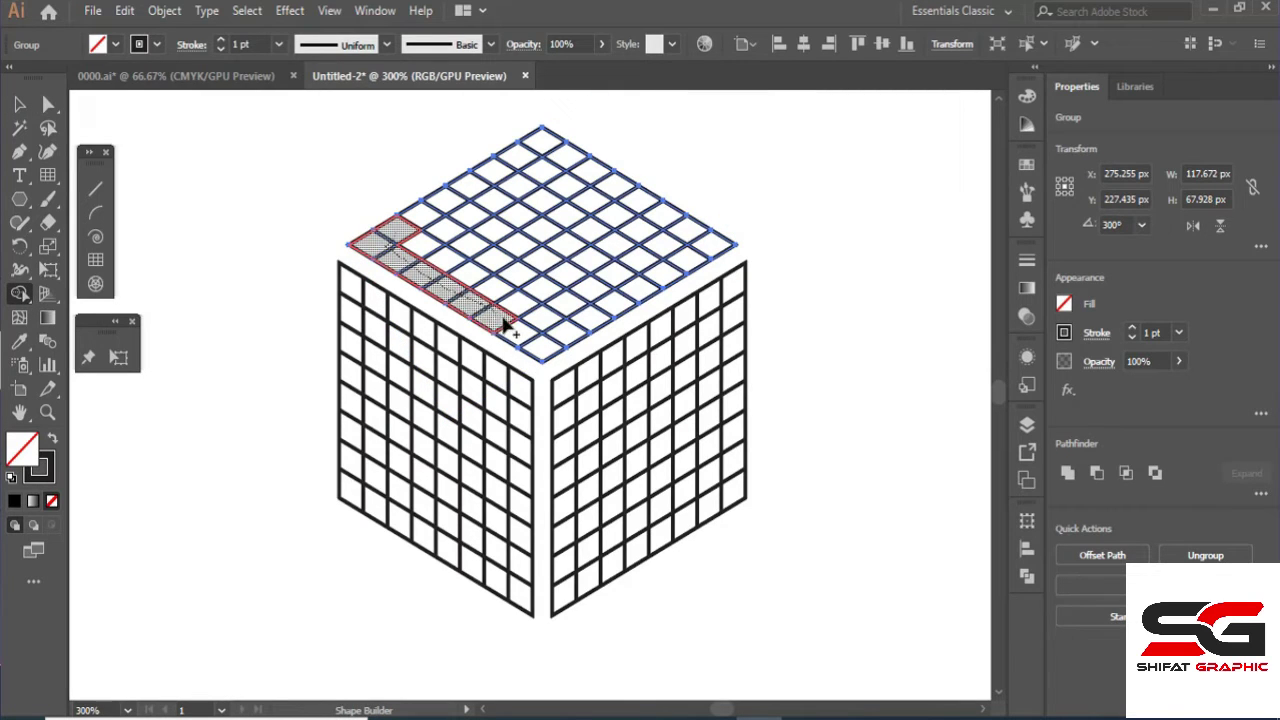
pyautogui.moveTo(537, 350)
pyautogui.mouseDown()
pyautogui.moveTo(524, 321)
pyautogui.moveTo(402, 241)
pyautogui.moveTo(410, 222)
pyautogui.moveTo(541, 151)
pyautogui.mouseUp()
pyautogui.moveTo(443, 240)
pyautogui.mouseDown()
pyautogui.moveTo(558, 168)
pyautogui.moveTo(545, 158)
pyautogui.mouseUp()
pyautogui.moveTo(551, 328)
pyautogui.mouseDown()
pyautogui.moveTo(679, 234)
pyautogui.moveTo(702, 245)
pyautogui.moveTo(574, 324)
pyautogui.mouseUp()
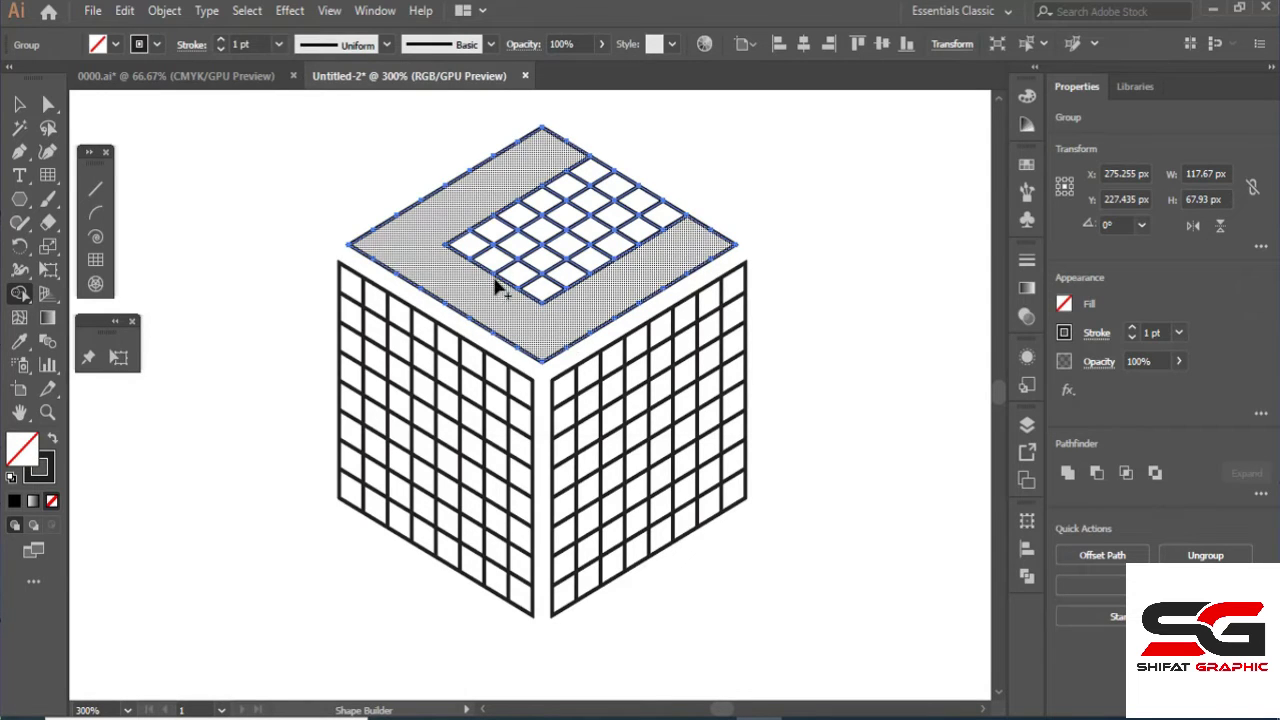
pyautogui.moveTo(478, 270)
pyautogui.mouseDown()
pyautogui.moveTo(629, 197)
pyautogui.moveTo(631, 210)
pyautogui.moveTo(520, 282)
pyautogui.mouseUp()
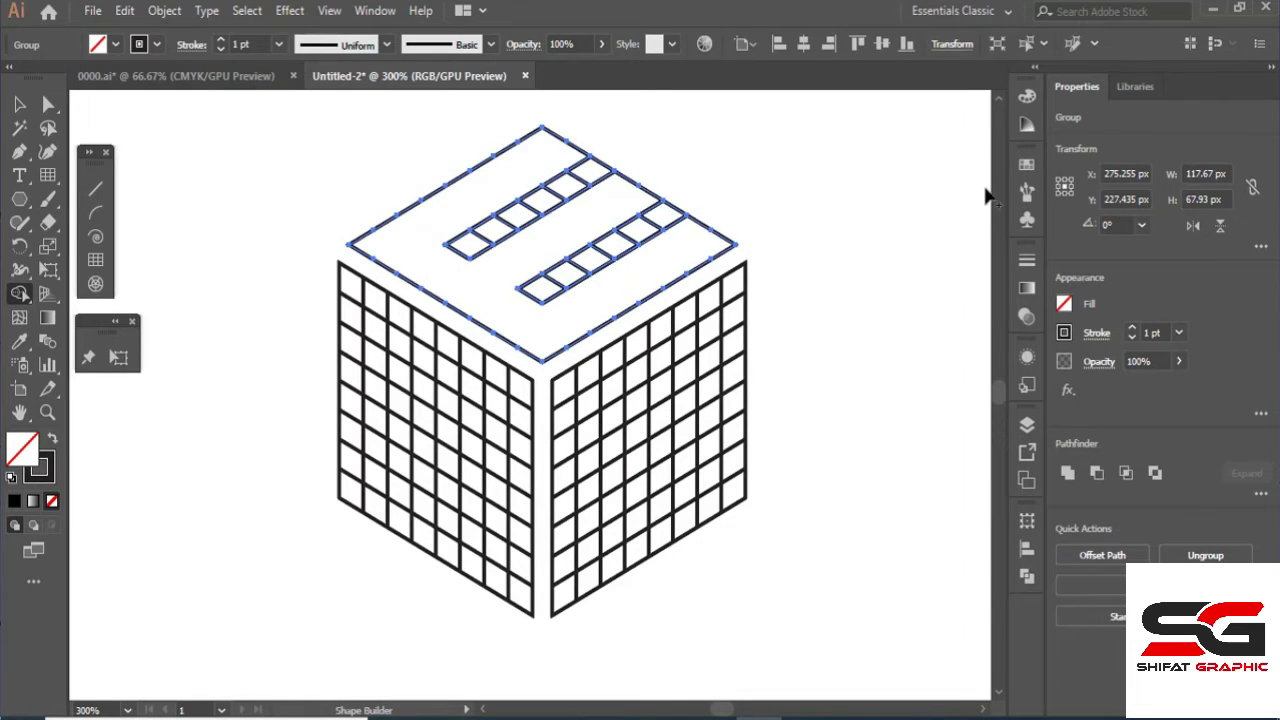
# Fill the merged E shape on the cube's top face with the dark red swatch.
pyautogui.click(1026, 165)
pyautogui.click(924, 217)
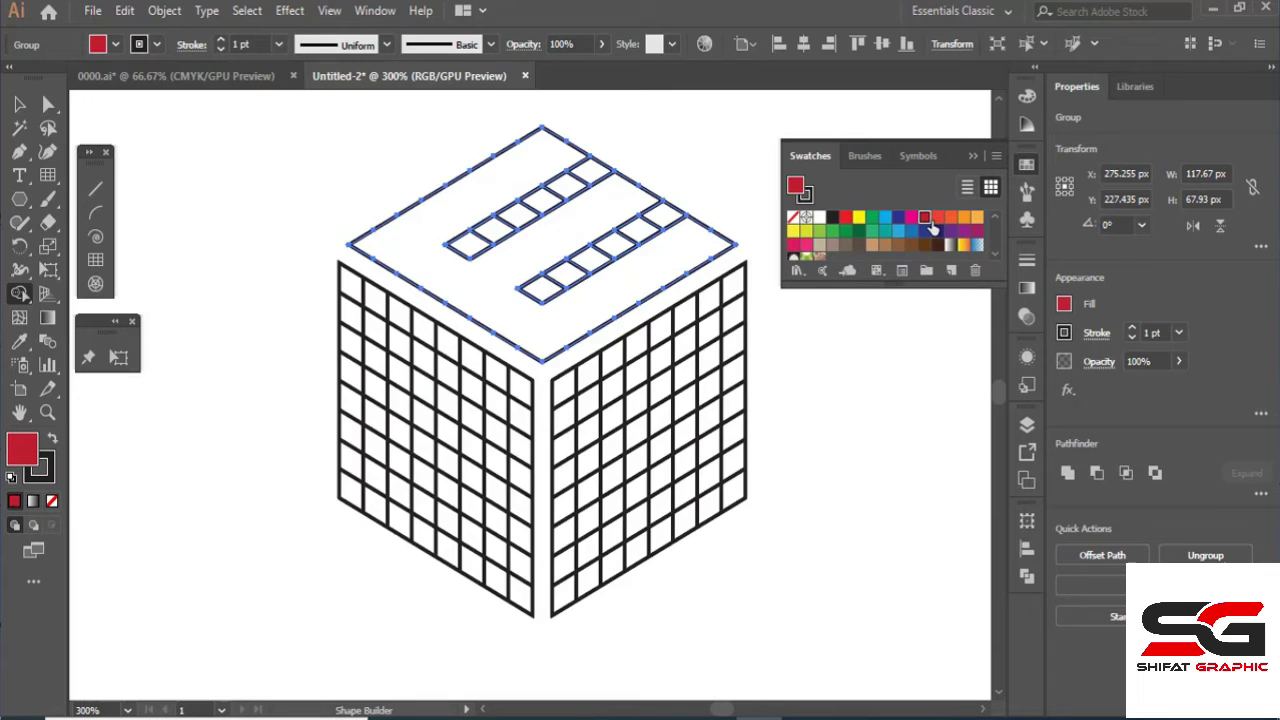
pyautogui.click(550, 334)
pyautogui.scroll(-1, 552, 328)
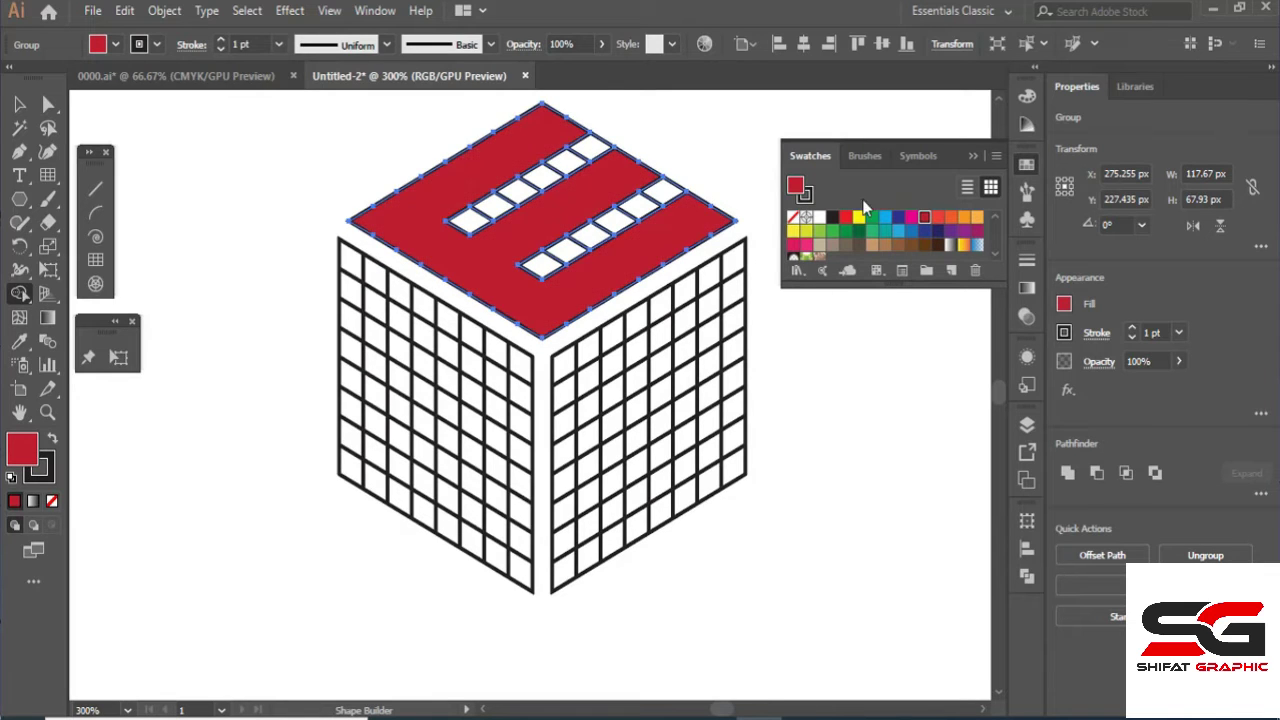
pyautogui.scroll(-1, 277, 337)
# Merge the left face's outer column, upper two rows and a middle band of cells into an F shape with Shape Builder.
pyautogui.press('v')
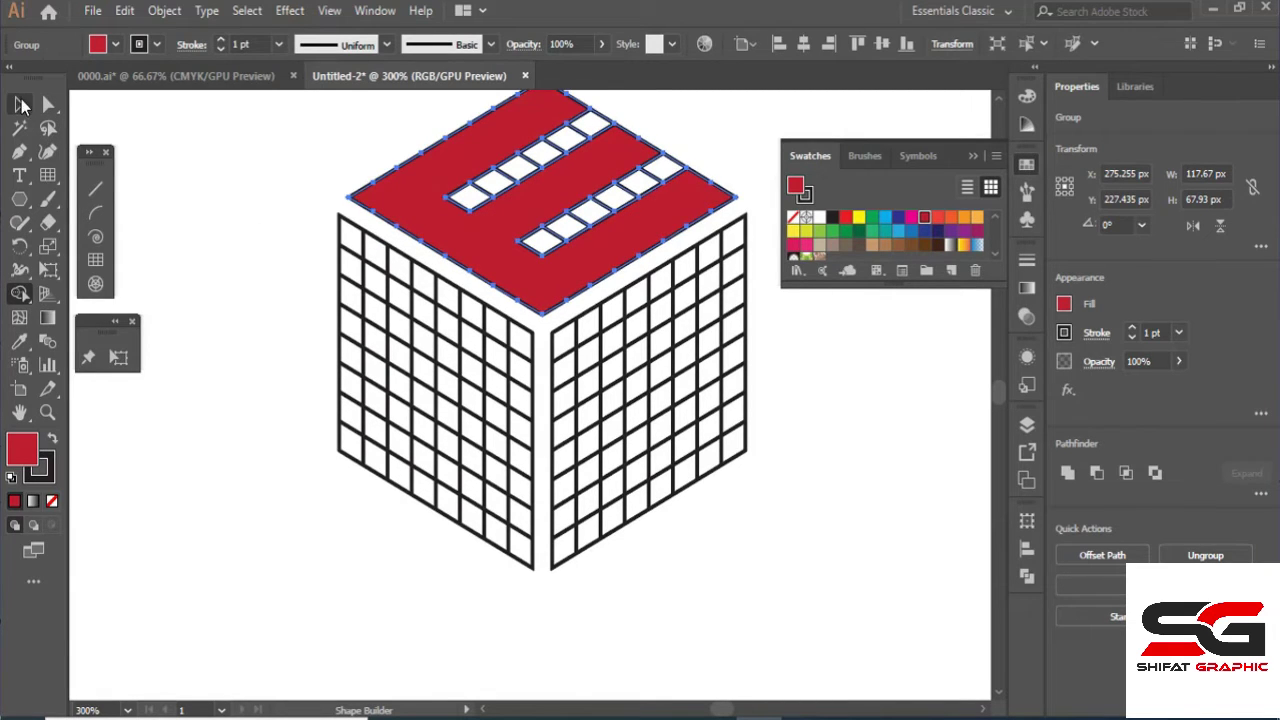
pyautogui.scroll(1, 565, 325)
pyautogui.scroll(1, 457, 390)
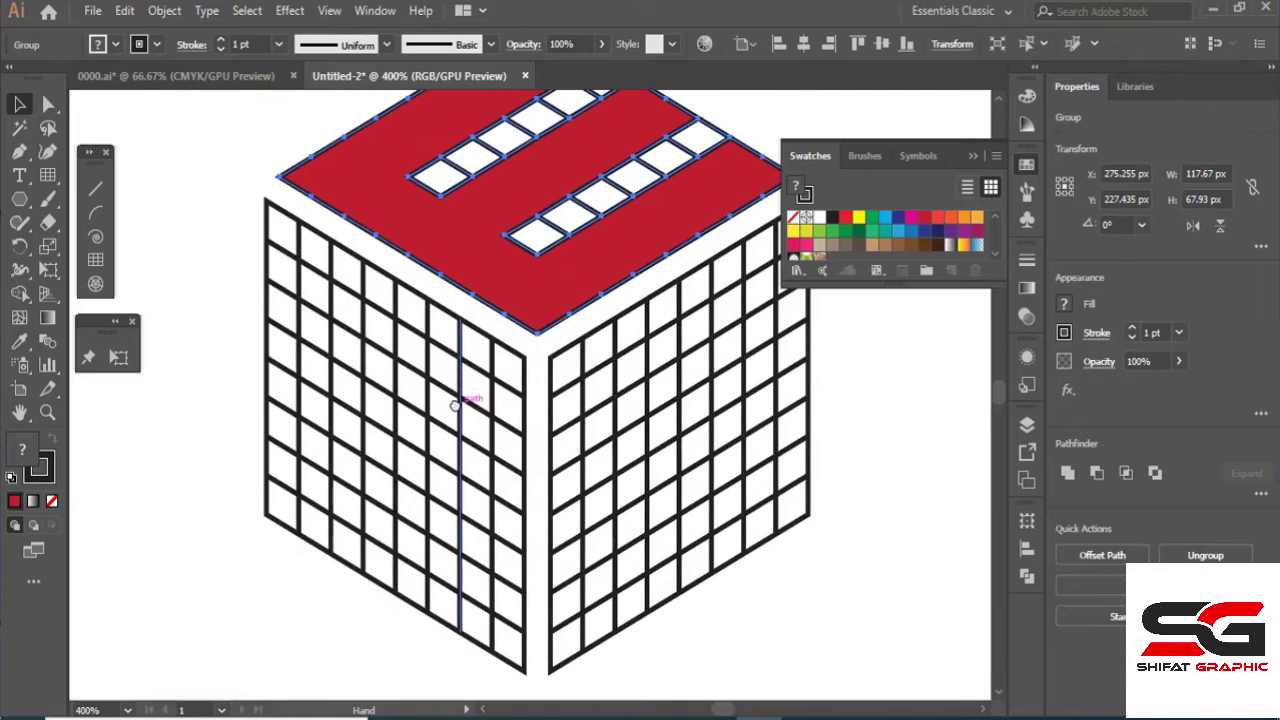
pyautogui.click(19, 293)
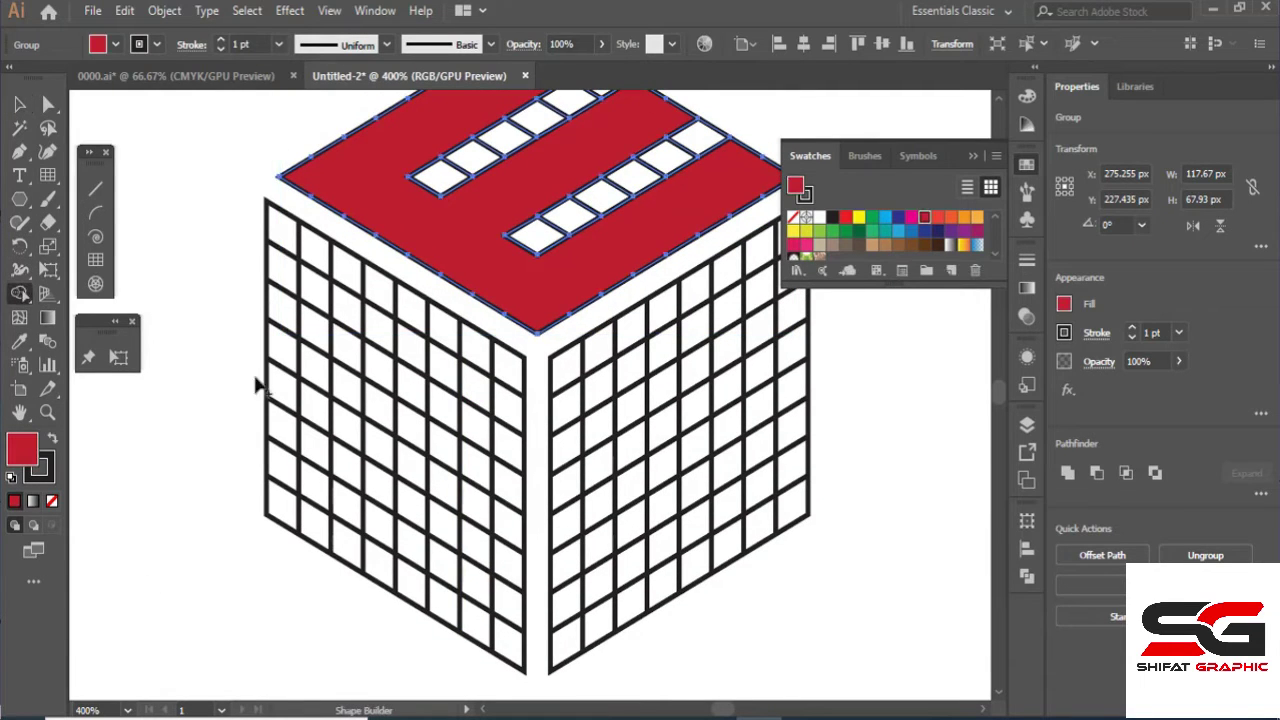
pyautogui.press('v')
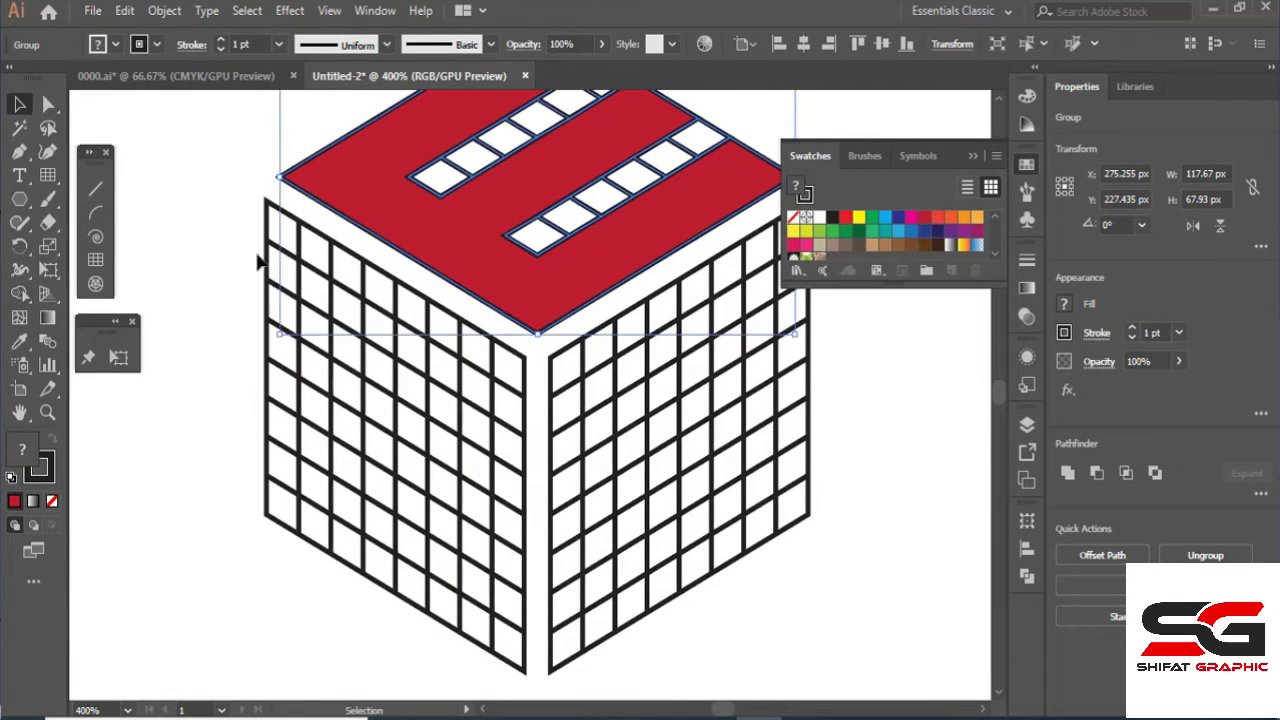
pyautogui.click(268, 258)
pyautogui.click(19, 293)
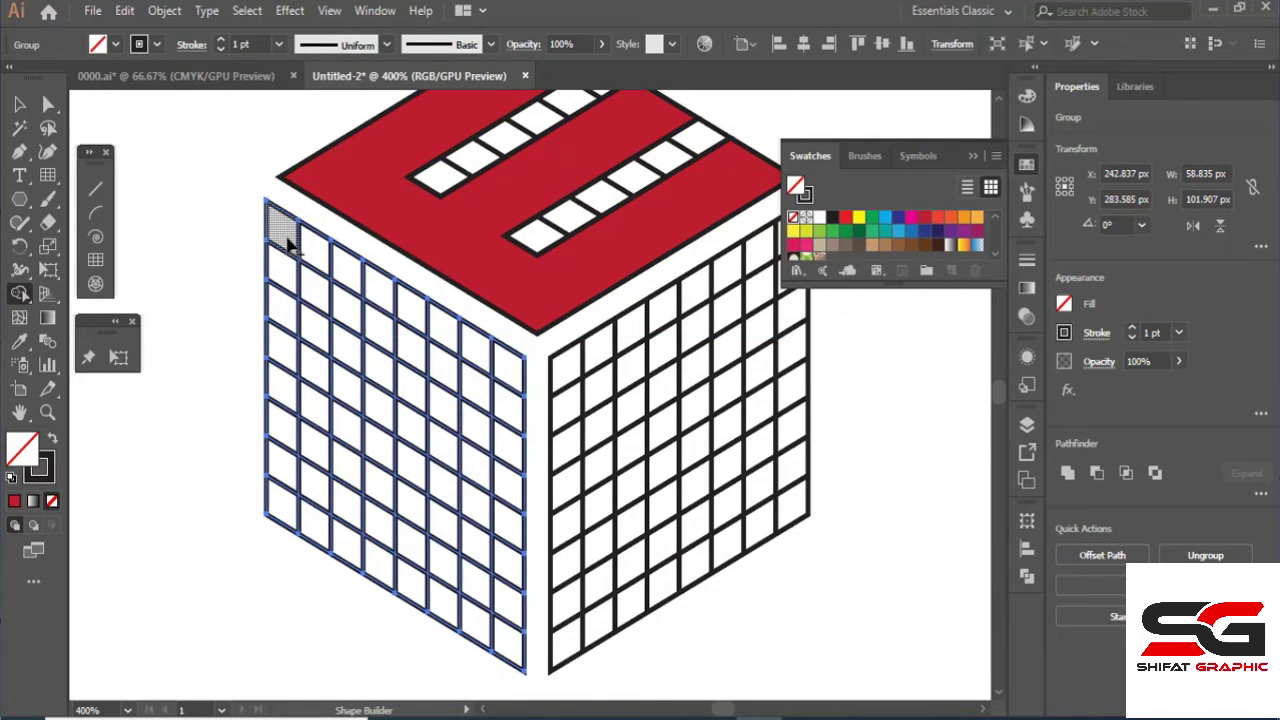
pyautogui.moveTo(287, 243); pyautogui.dragTo(290, 393)
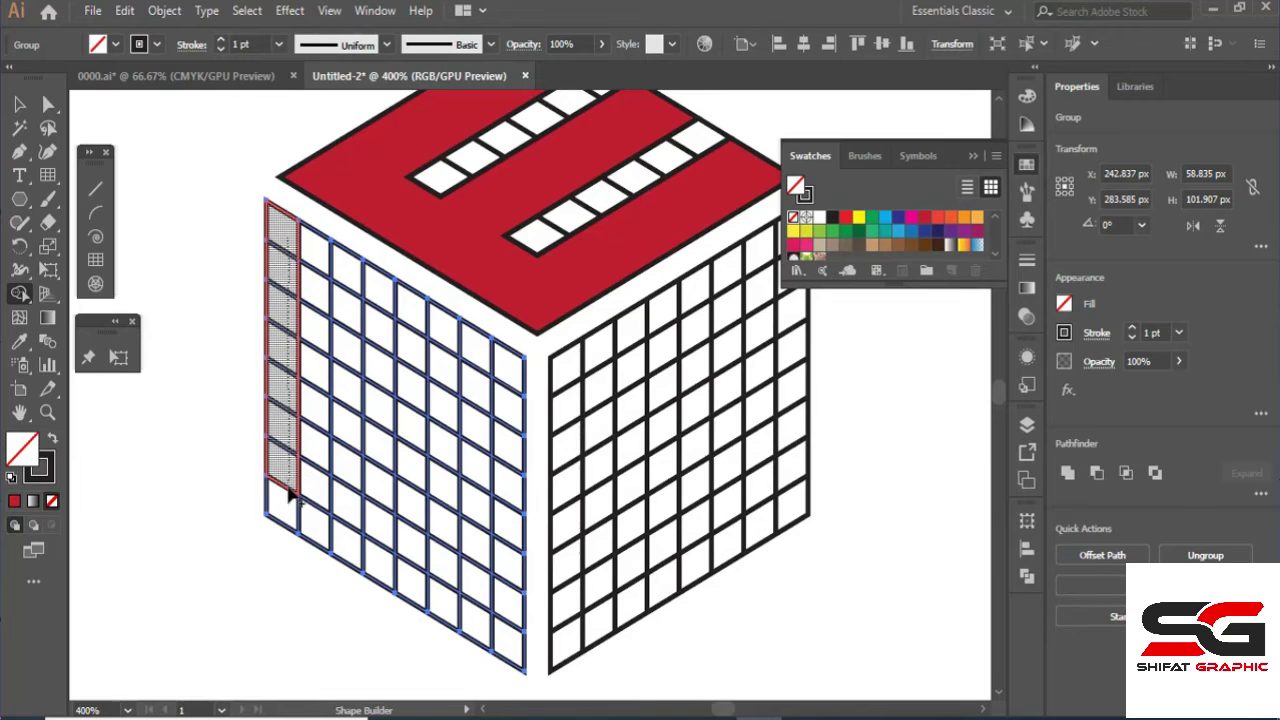
pyautogui.moveTo(290, 495); pyautogui.dragTo(281, 512)
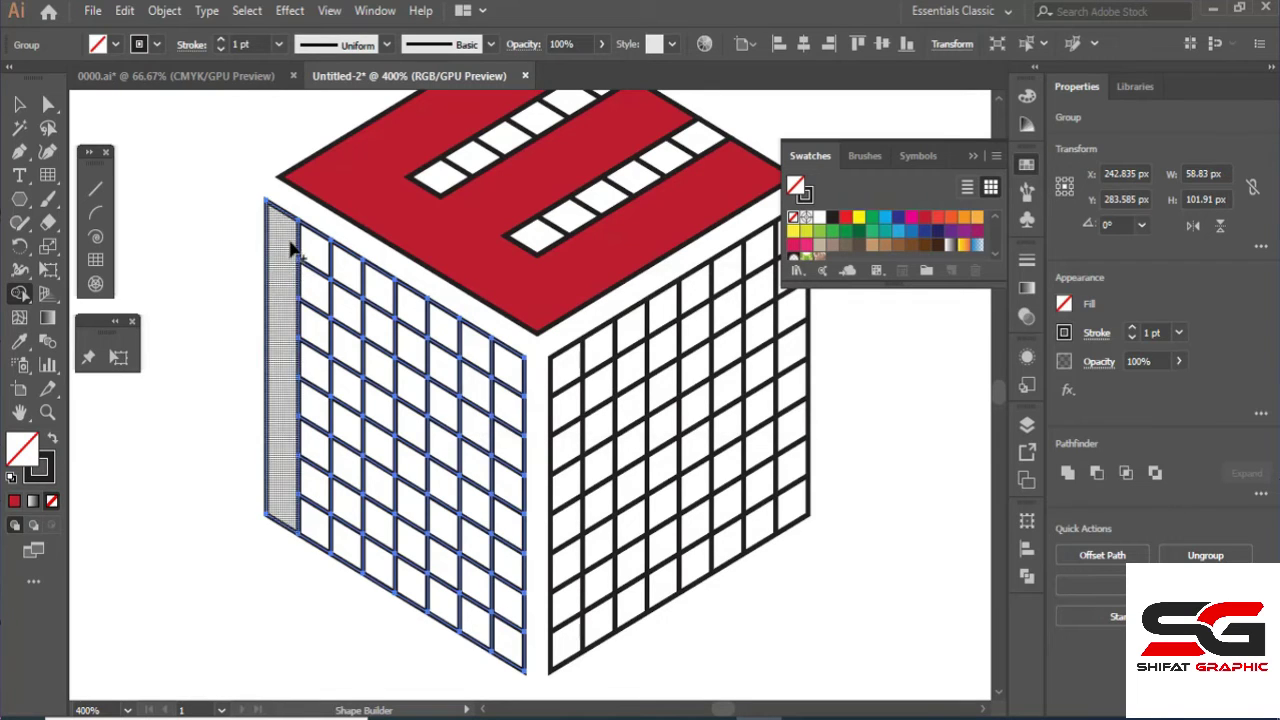
pyautogui.moveTo(291, 243)
pyautogui.mouseDown()
pyautogui.moveTo(511, 366)
pyautogui.moveTo(505, 378)
pyautogui.moveTo(471, 386)
pyautogui.moveTo(408, 358)
pyautogui.moveTo(321, 276)
pyautogui.mouseUp()
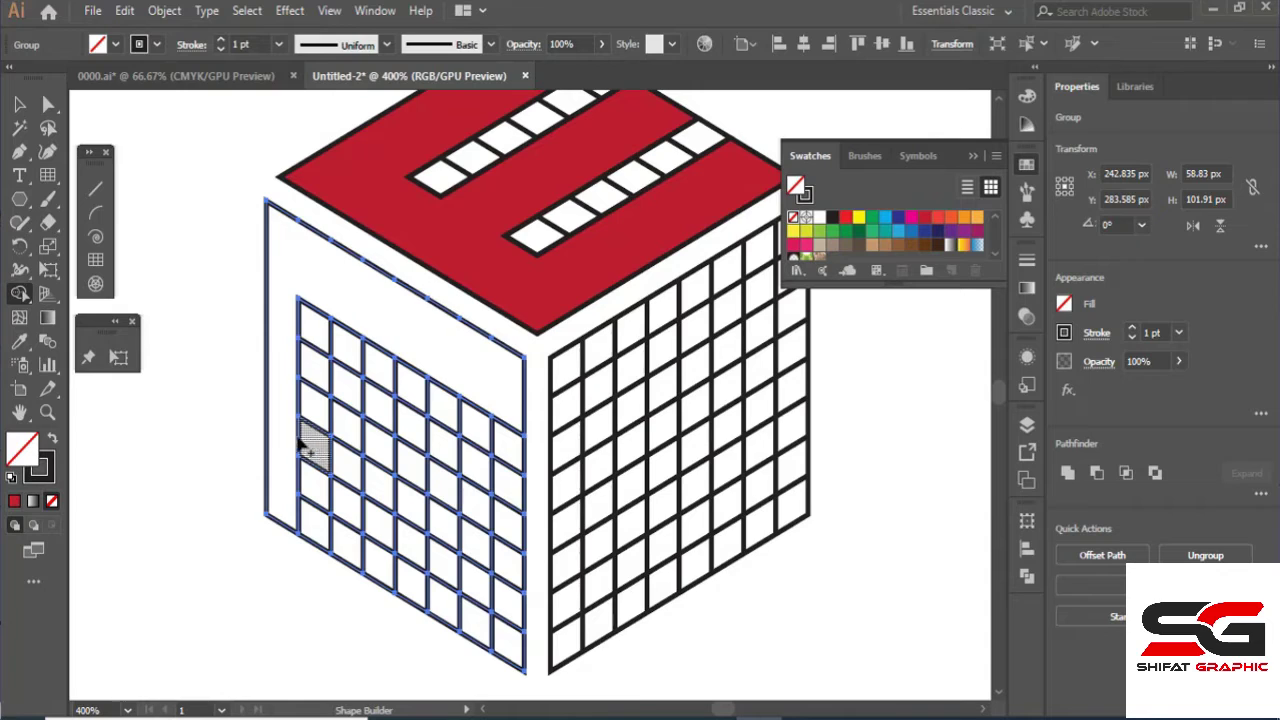
pyautogui.moveTo(295, 432)
pyautogui.mouseDown()
pyautogui.moveTo(439, 498)
pyautogui.moveTo(503, 549)
pyautogui.moveTo(509, 533)
pyautogui.moveTo(460, 503)
pyautogui.moveTo(420, 501)
pyautogui.moveTo(284, 392)
pyautogui.mouseUp()
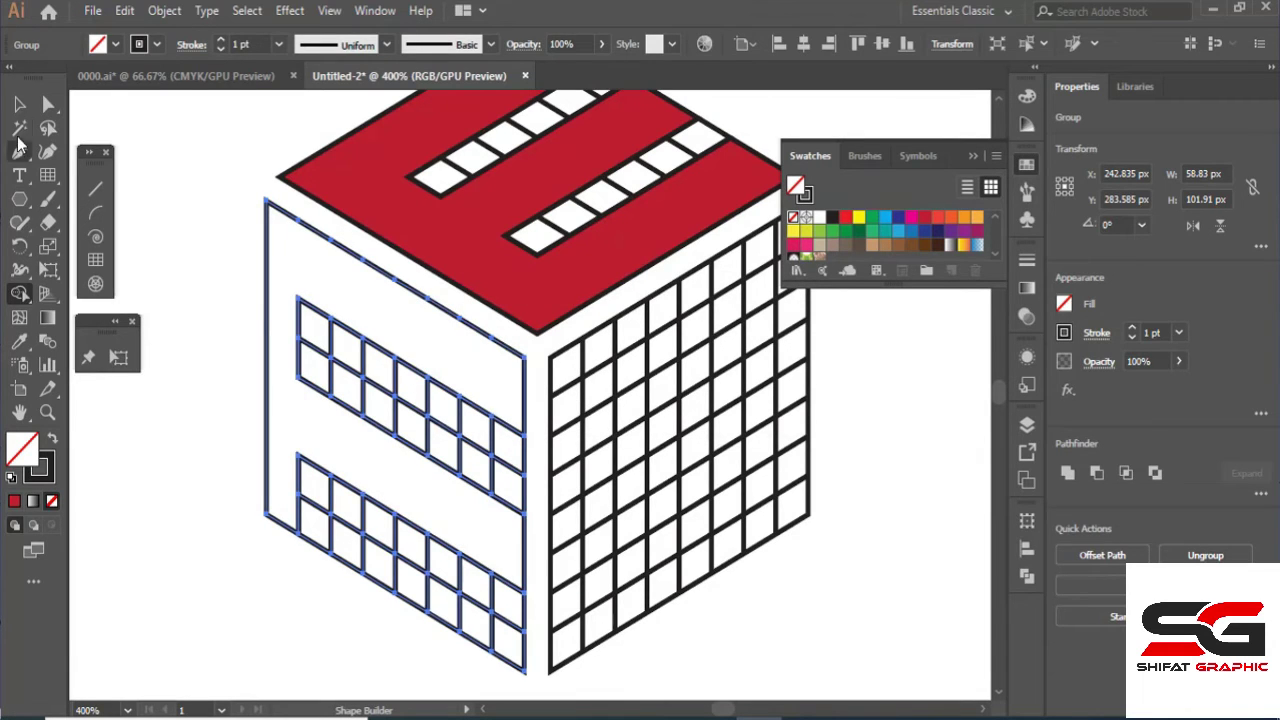
pyautogui.click(19, 104)
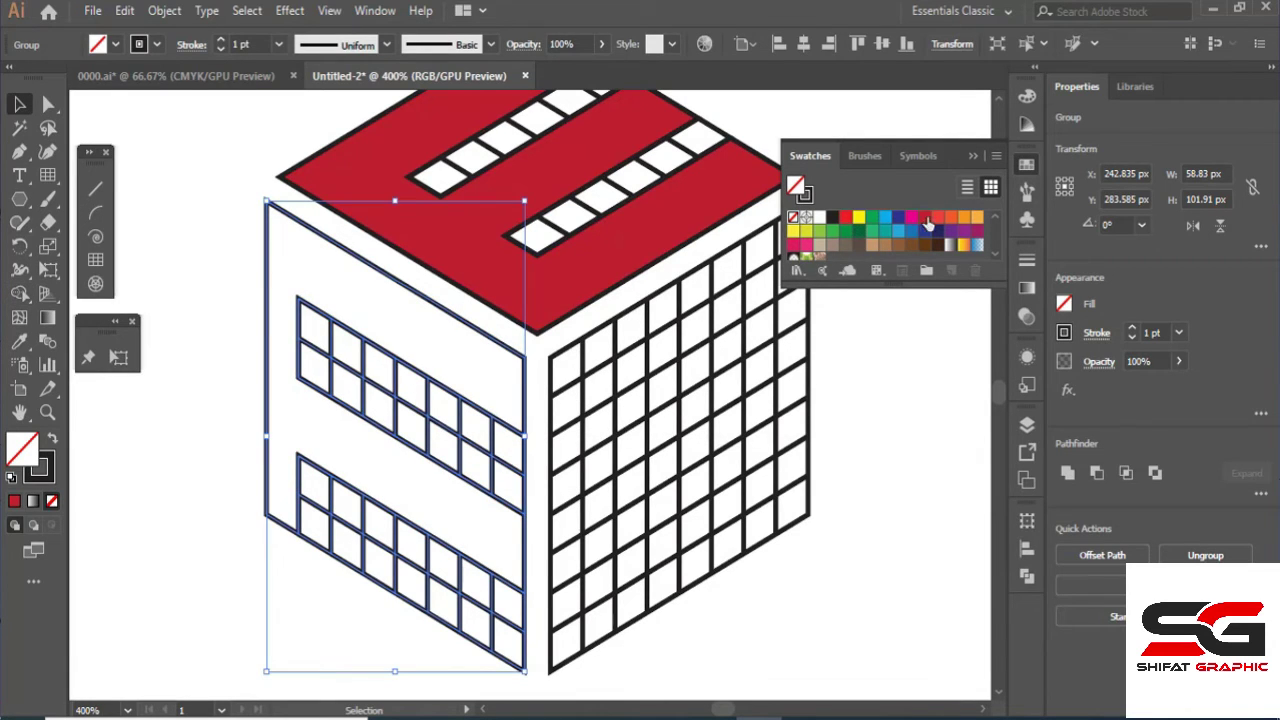
pyautogui.click(926, 219)
pyautogui.hotkey('ctrl', 'z')
pyautogui.click(184, 190)
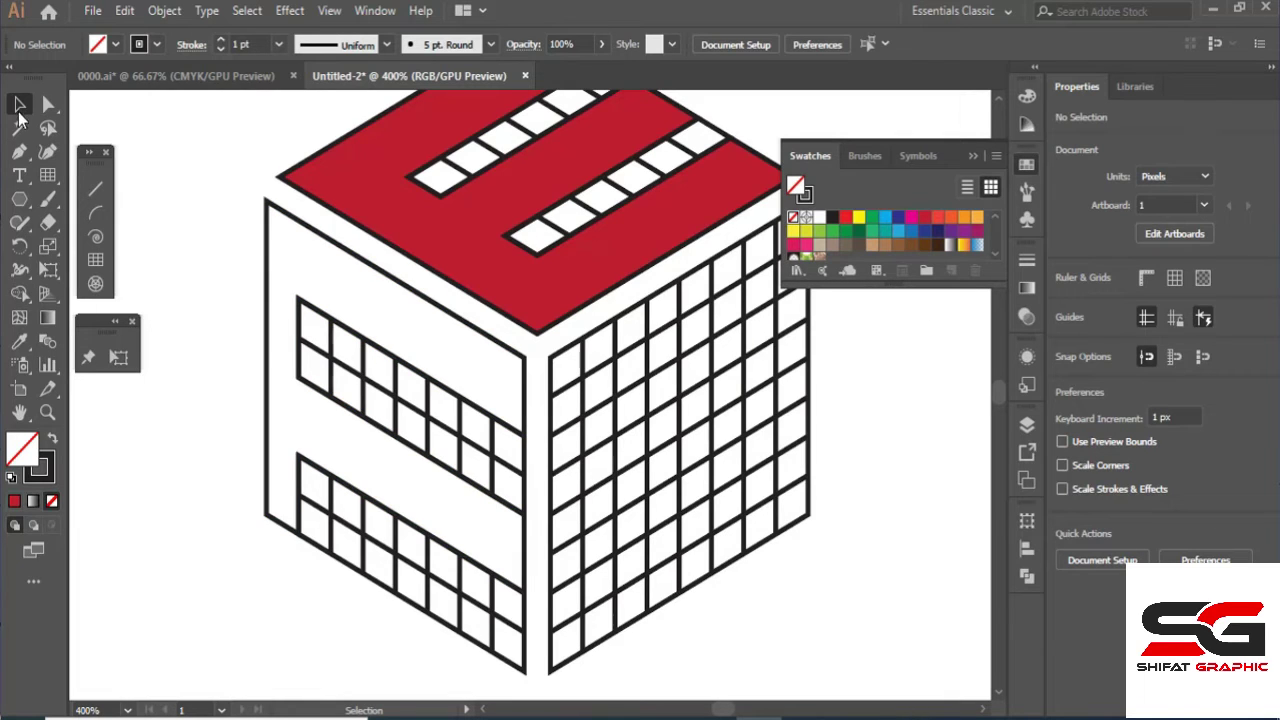
# Fill only the merged F shape on the left face with the dark red swatch using Shape Builder.
pyautogui.click(269, 288)
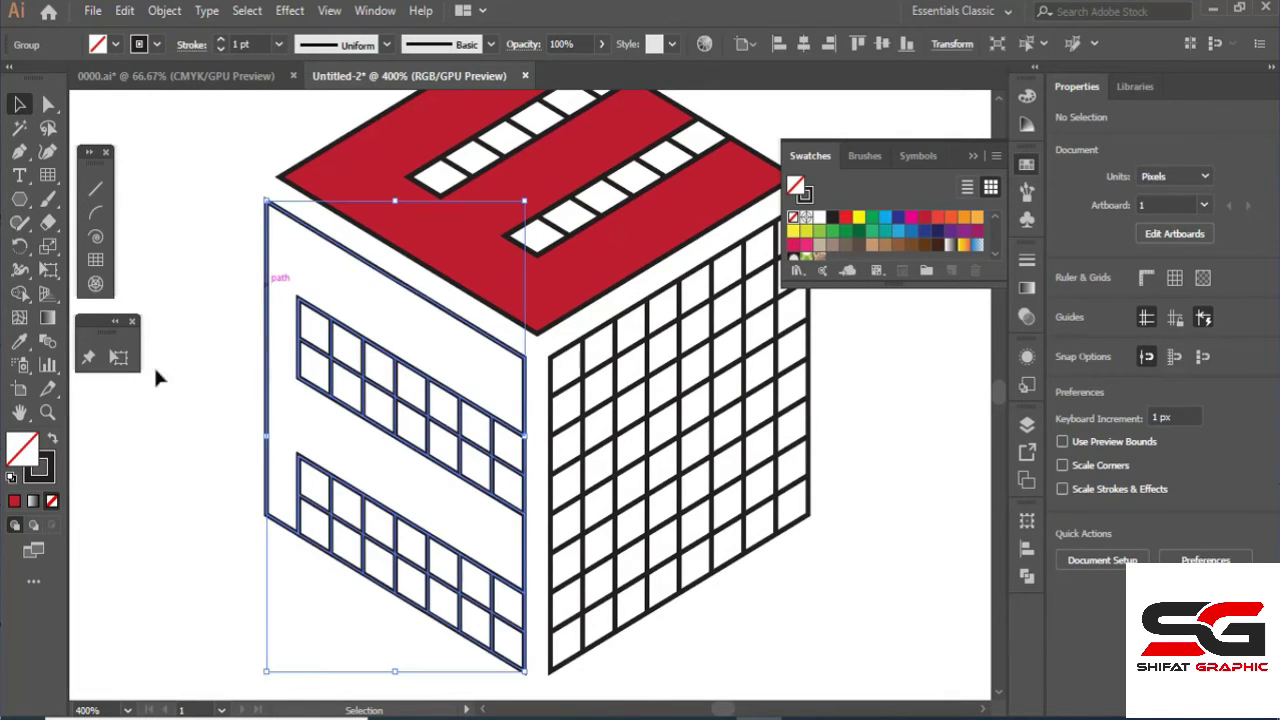
pyautogui.click(20, 295)
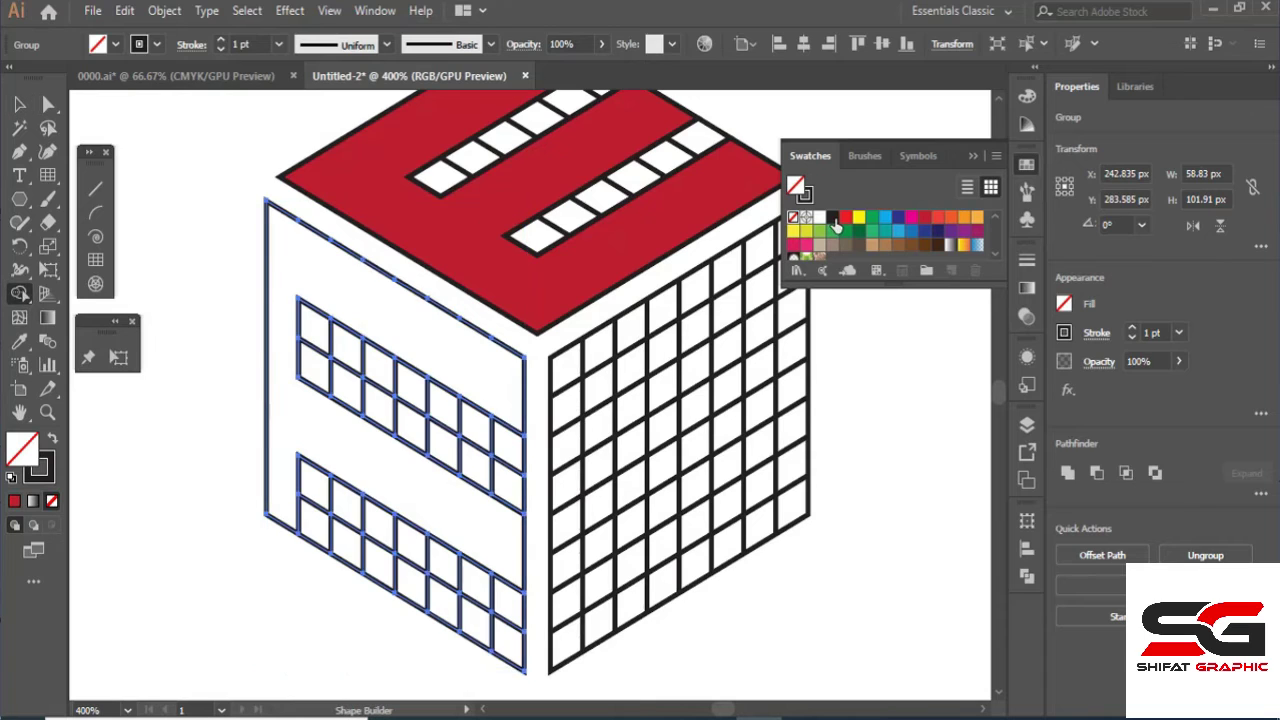
pyautogui.click(925, 220)
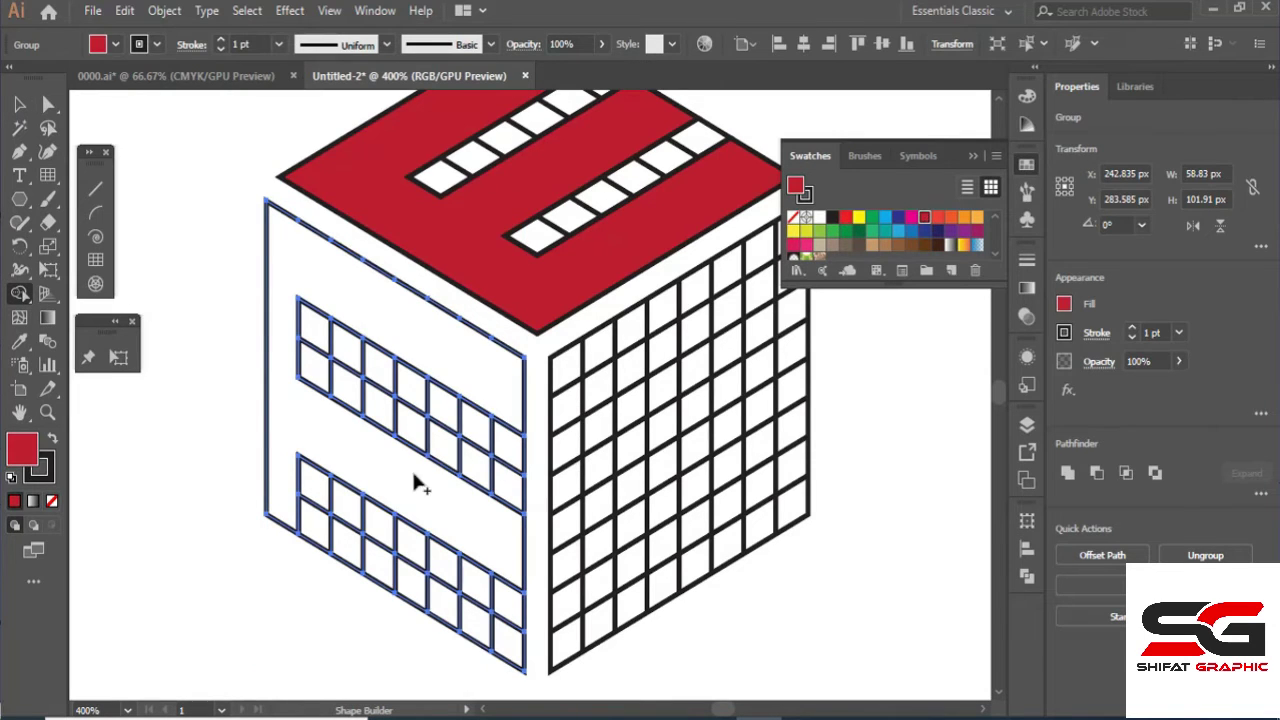
pyautogui.click(411, 468)
pyautogui.press('space')
pyautogui.moveTo(505, 620); pyautogui.dragTo(443, 607)
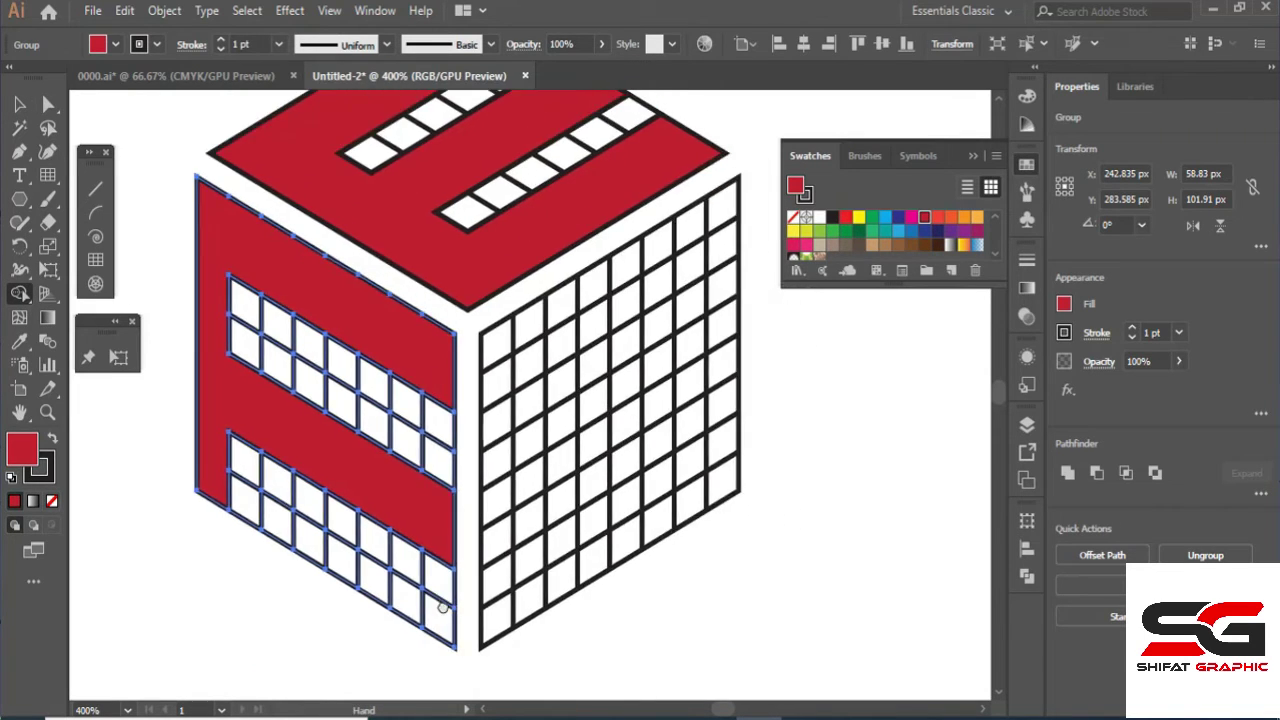
# Merge the left face's second column of cells into the F's stem with Shape Builder.
pyautogui.moveTo(510, 630); pyautogui.dragTo(459, 618)
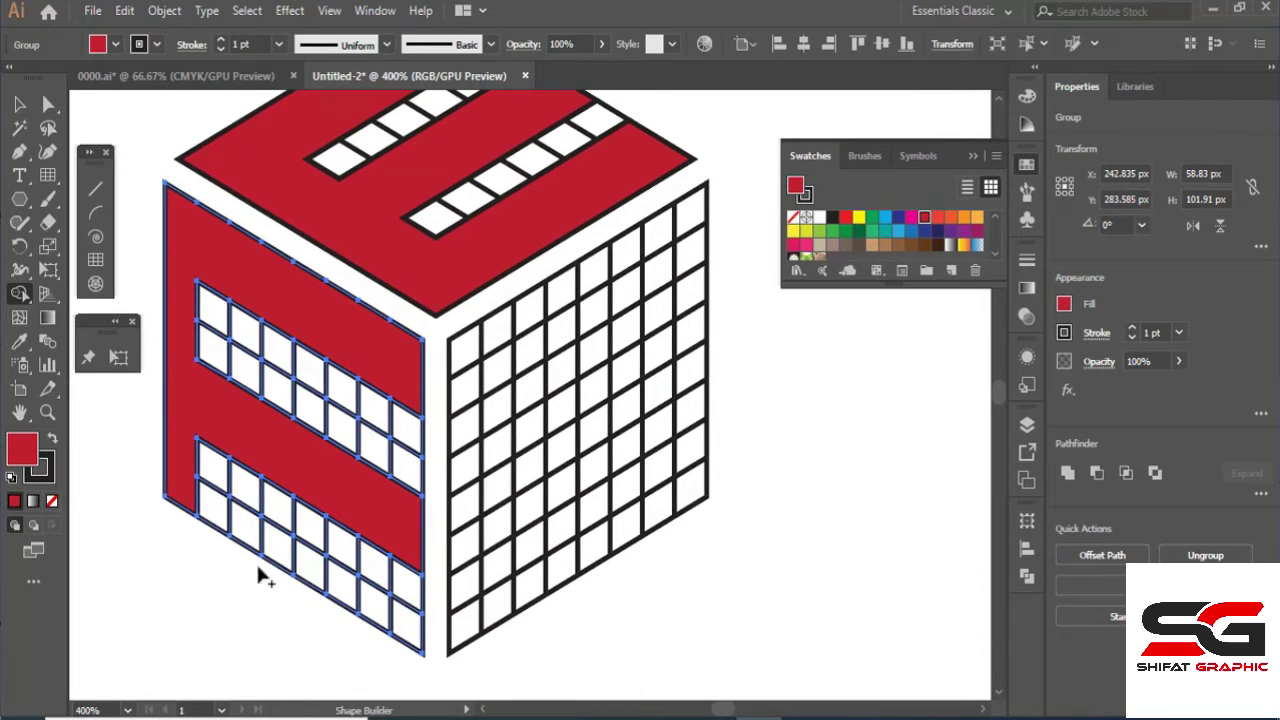
pyautogui.moveTo(263, 577); pyautogui.dragTo(392, 521)
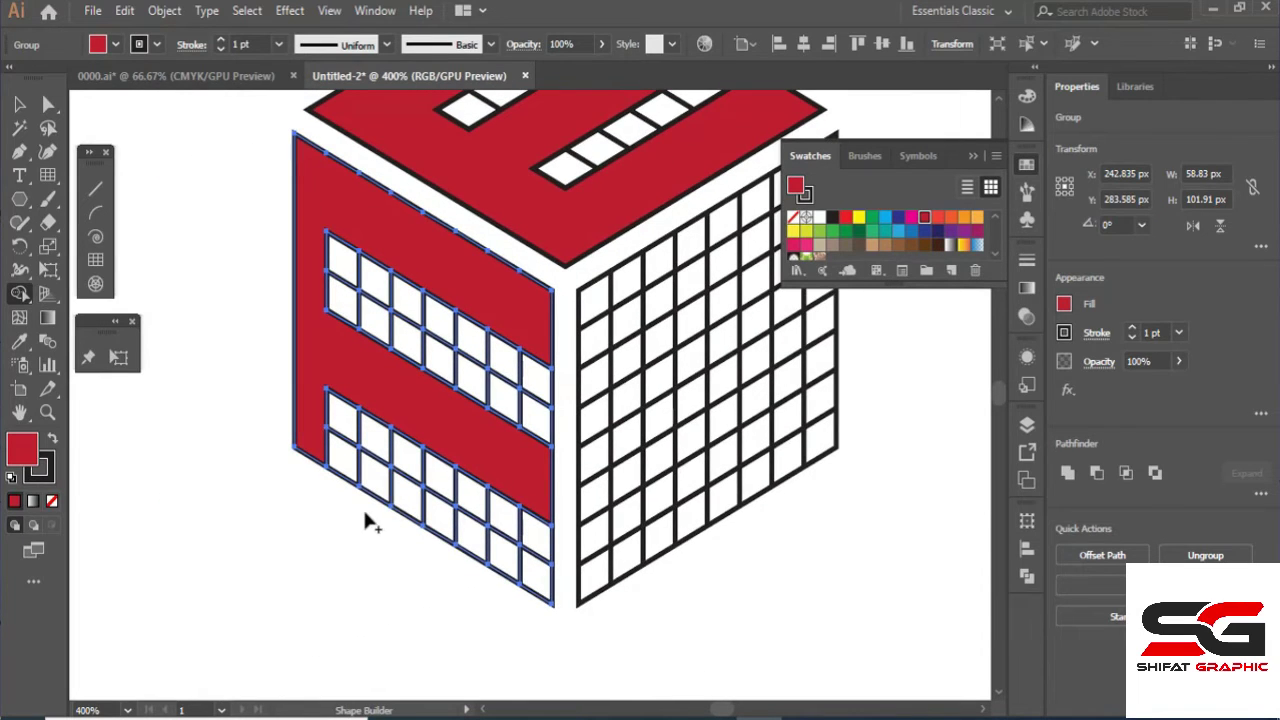
pyautogui.moveTo(338, 320); pyautogui.dragTo(340, 266)
pyautogui.moveTo(349, 386); pyautogui.dragTo(341, 440)
pyautogui.moveTo(482, 549)
pyautogui.mouseDown()
pyautogui.moveTo(410, 567)
pyautogui.moveTo(381, 537)
pyautogui.mouseUp()
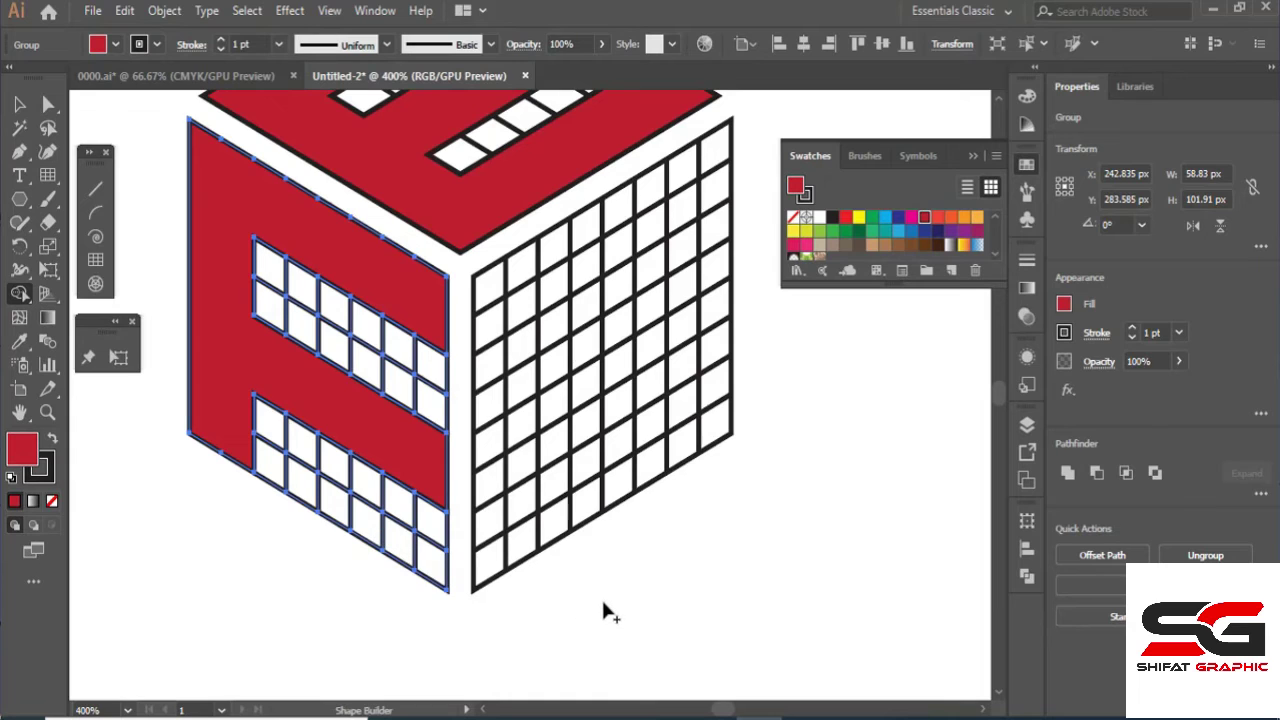
pyautogui.moveTo(603, 603); pyautogui.dragTo(452, 588)
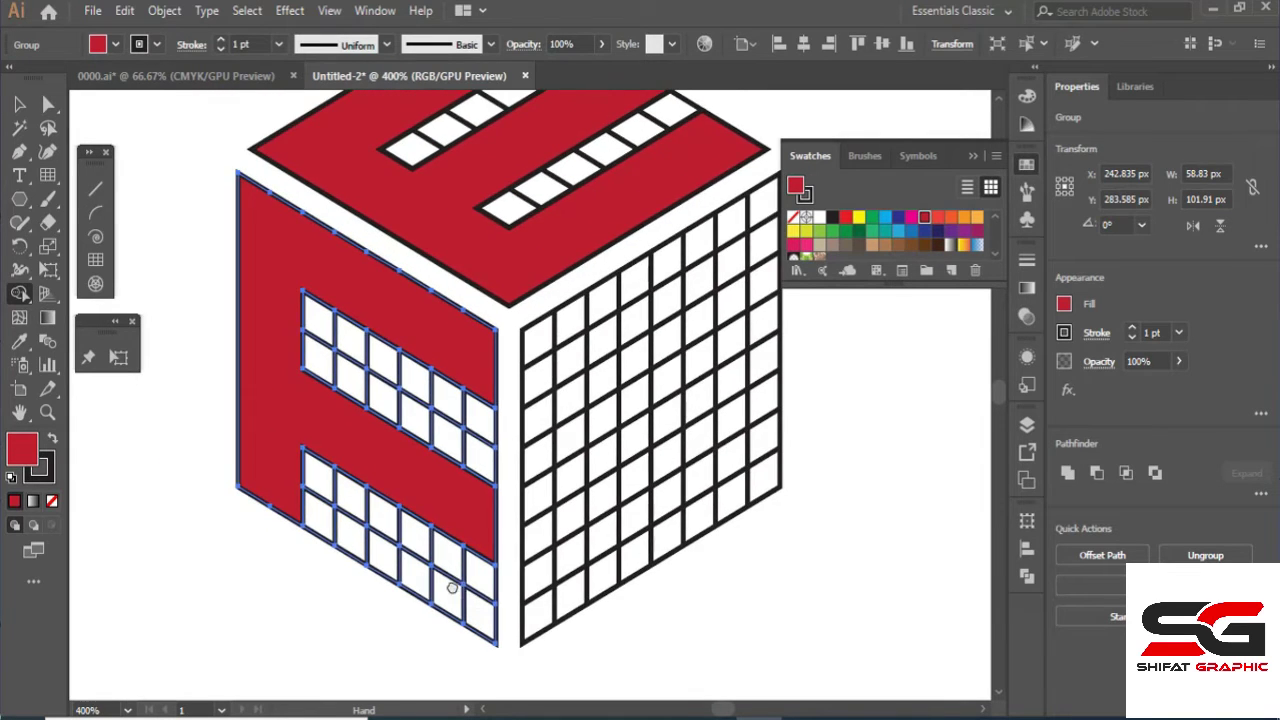
# Undo the left face's F merges back to only the merged outer column and top row.
pyautogui.hotkey('ctrl', 'z')
pyautogui.hotkey('ctrl', 'z')
pyautogui.hotkey('ctrl', 'z')
pyautogui.hotkey('ctrl', 'z')
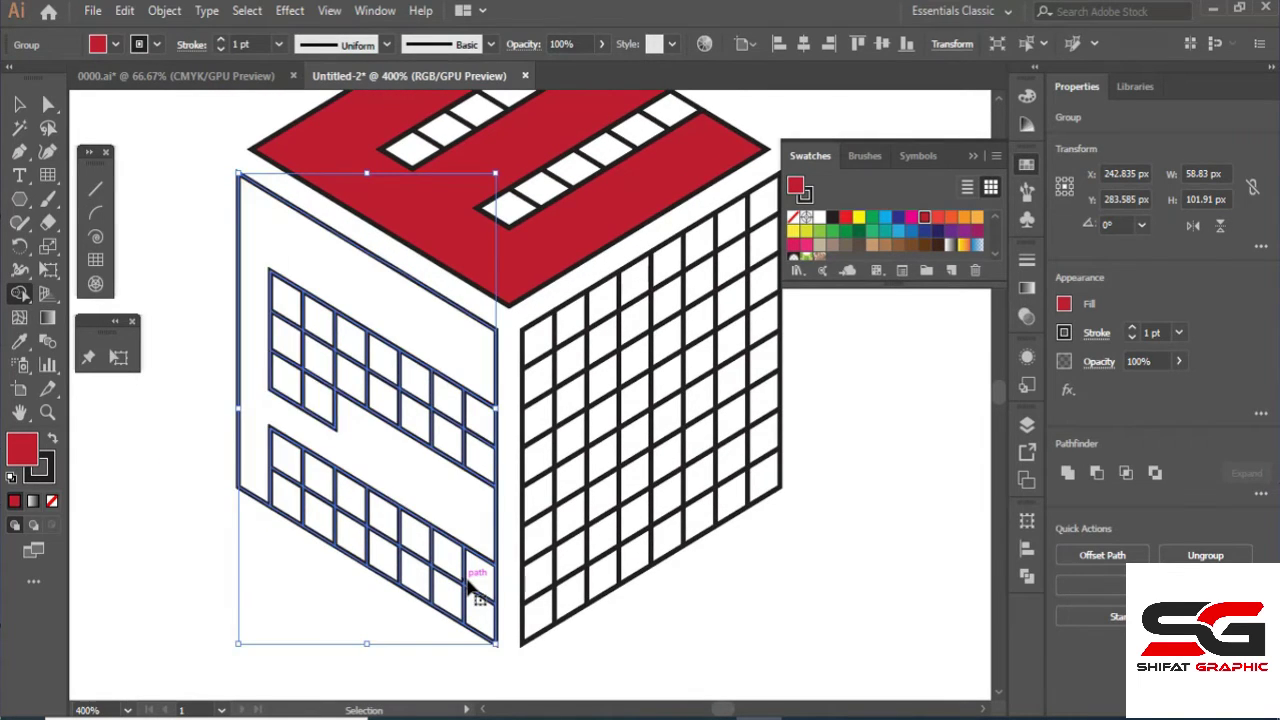
pyautogui.hotkey('ctrl', 'z')
pyautogui.hotkey('ctrl', 'z')
pyautogui.hotkey('ctrl', 'z')
pyautogui.hotkey('ctrl', 'z')
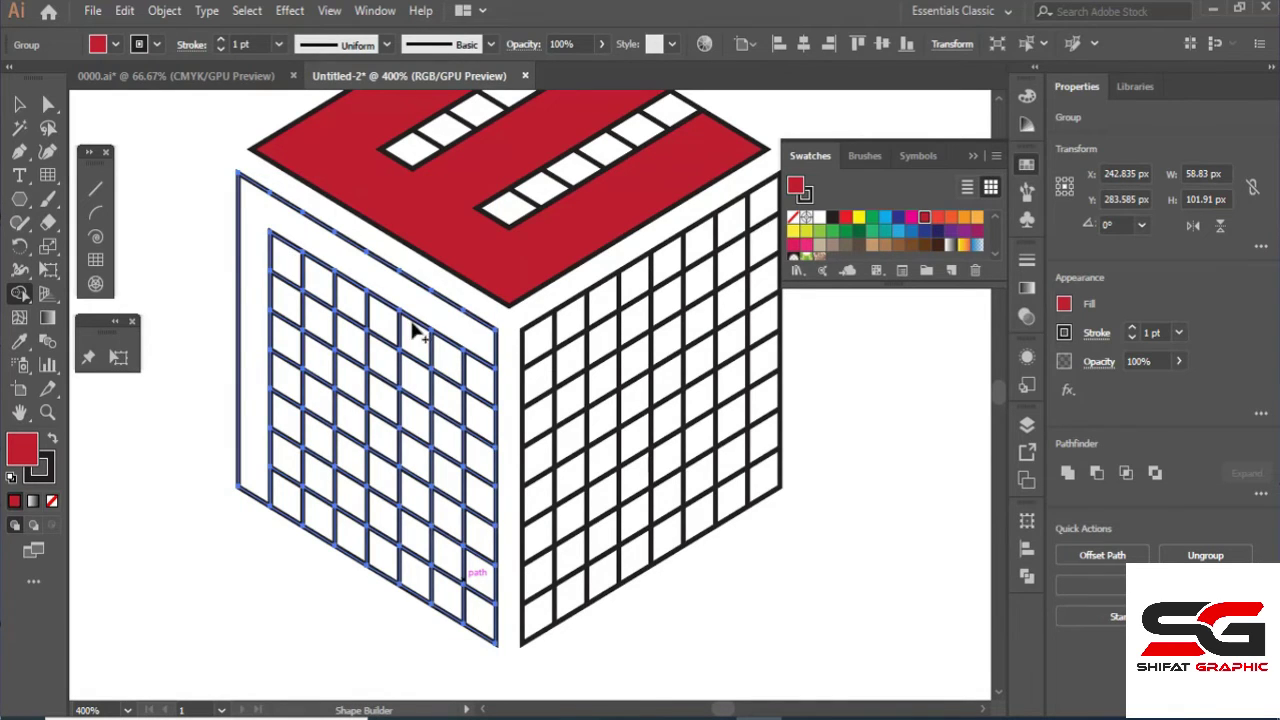
pyautogui.moveTo(262, 293)
pyautogui.mouseDown()
pyautogui.moveTo(457, 406)
pyautogui.moveTo(482, 446)
pyautogui.moveTo(470, 452)
pyautogui.mouseUp()
pyautogui.moveTo(466, 451)
pyautogui.mouseDown()
pyautogui.moveTo(426, 442)
pyautogui.moveTo(302, 333)
pyautogui.mouseUp()
pyautogui.press('ctrl')
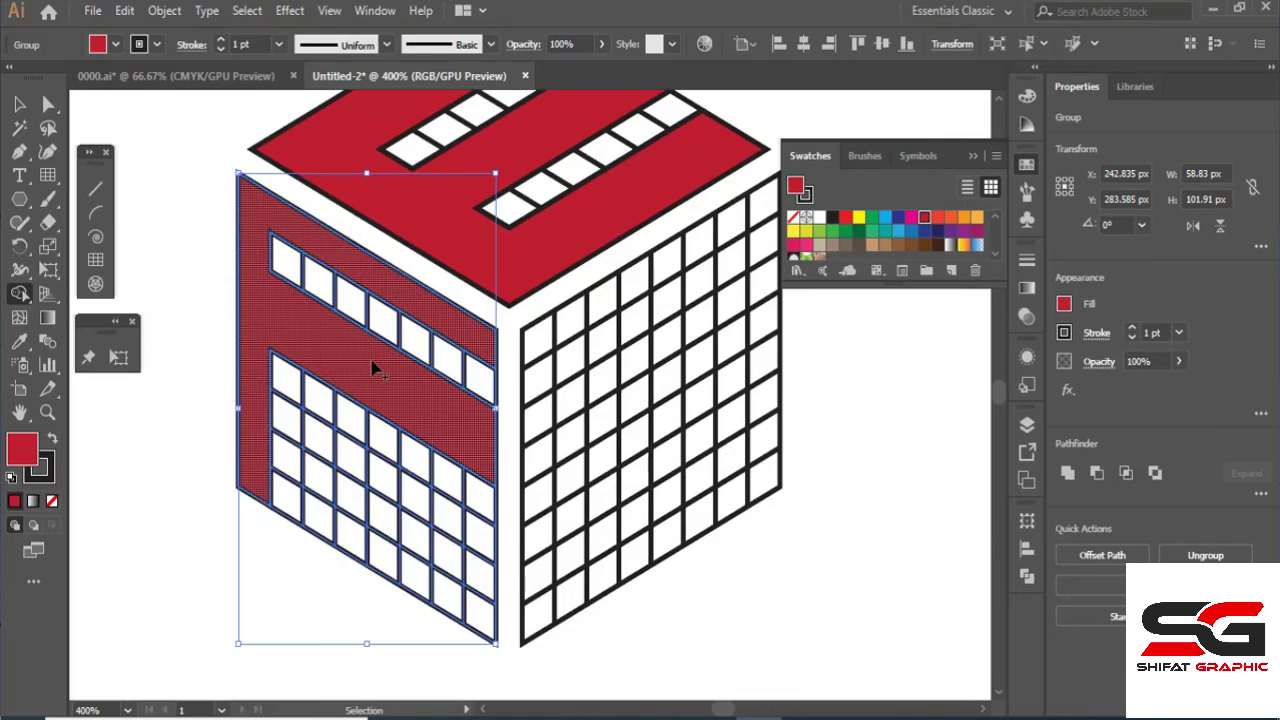
pyautogui.hotkey('ctrl', 'z')
pyautogui.hotkey('ctrl', 'z')
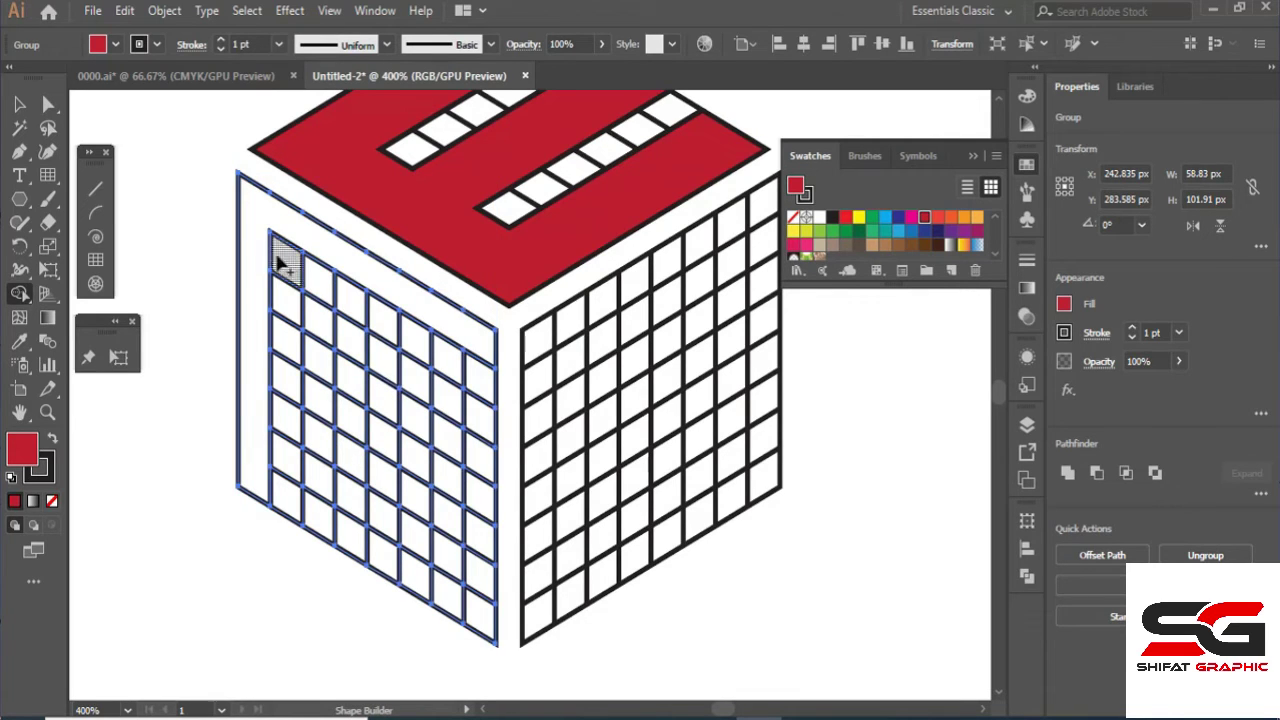
# Merge the left face's second row, fourth and fifth rows, and second column into a two-cell-thick F with Shape Builder.
pyautogui.moveTo(266, 246); pyautogui.dragTo(474, 358)
pyautogui.moveTo(274, 322)
pyautogui.mouseDown()
pyautogui.moveTo(316, 364)
pyautogui.moveTo(477, 452)
pyautogui.moveTo(480, 490)
pyautogui.moveTo(290, 392)
pyautogui.moveTo(287, 370)
pyautogui.mouseUp()
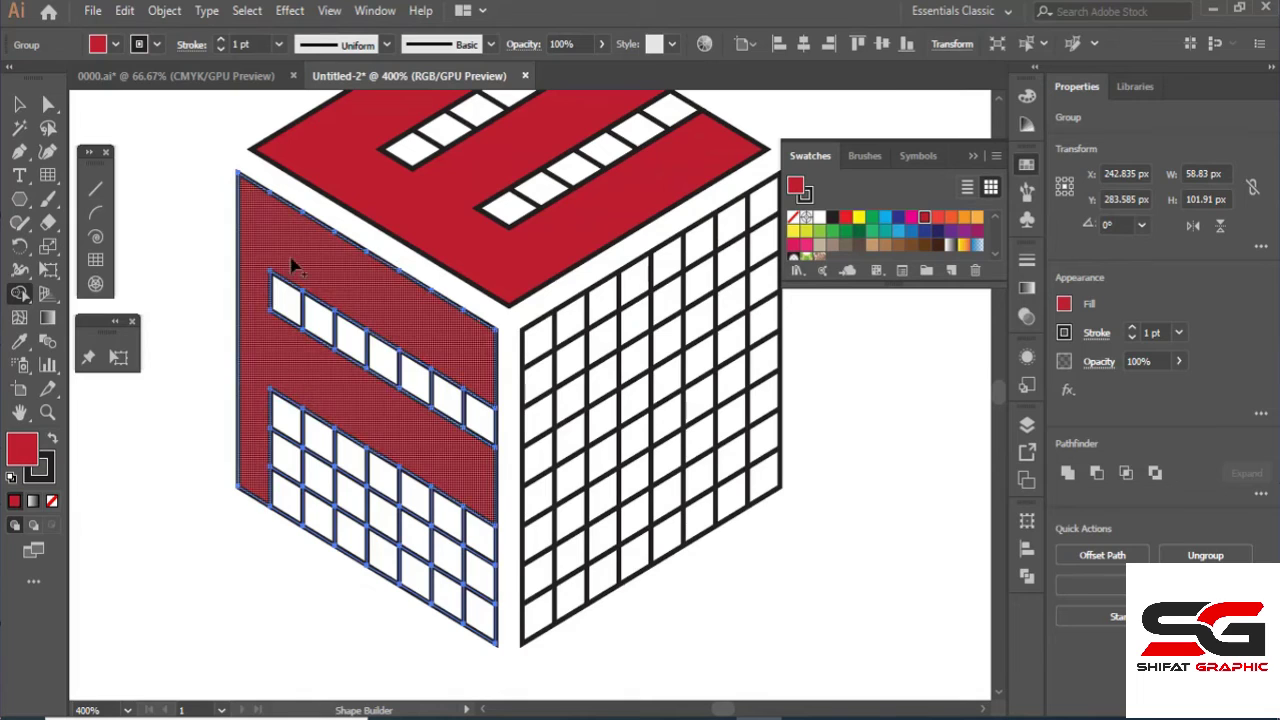
pyautogui.moveTo(292, 266); pyautogui.dragTo(287, 505)
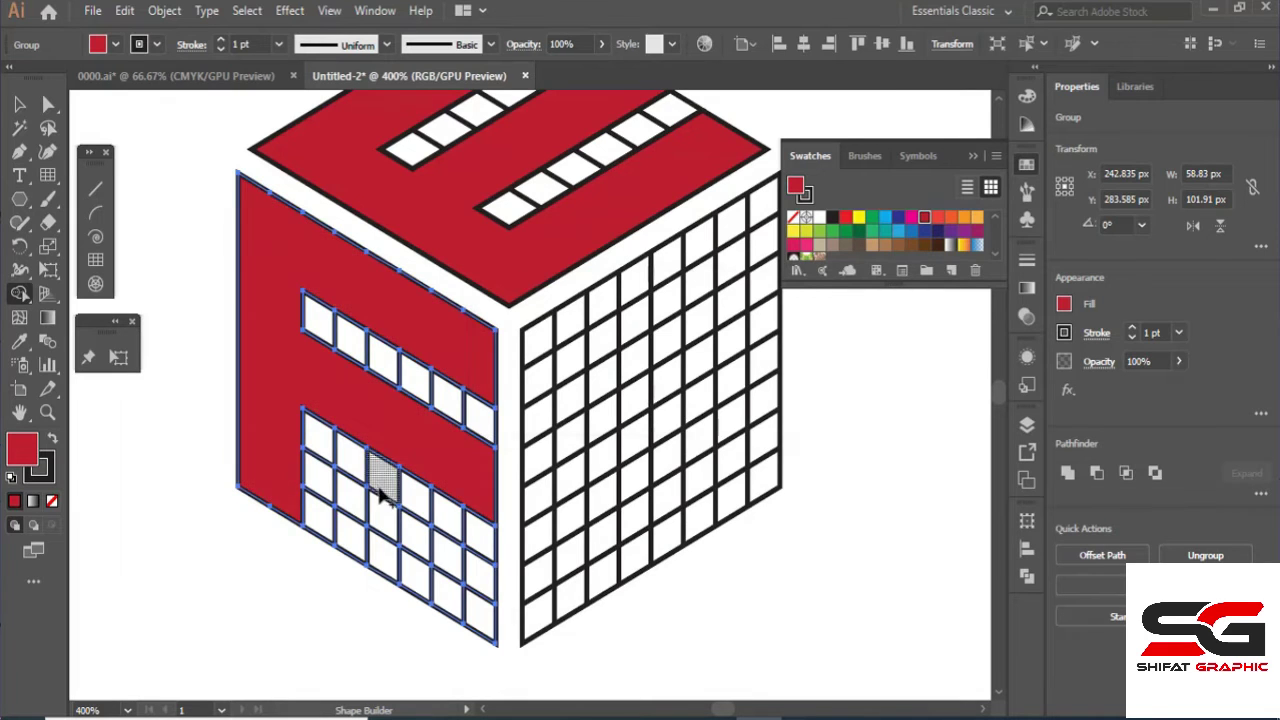
pyautogui.moveTo(395, 452); pyautogui.dragTo(324, 434)
pyautogui.moveTo(376, 512); pyautogui.dragTo(360, 510)
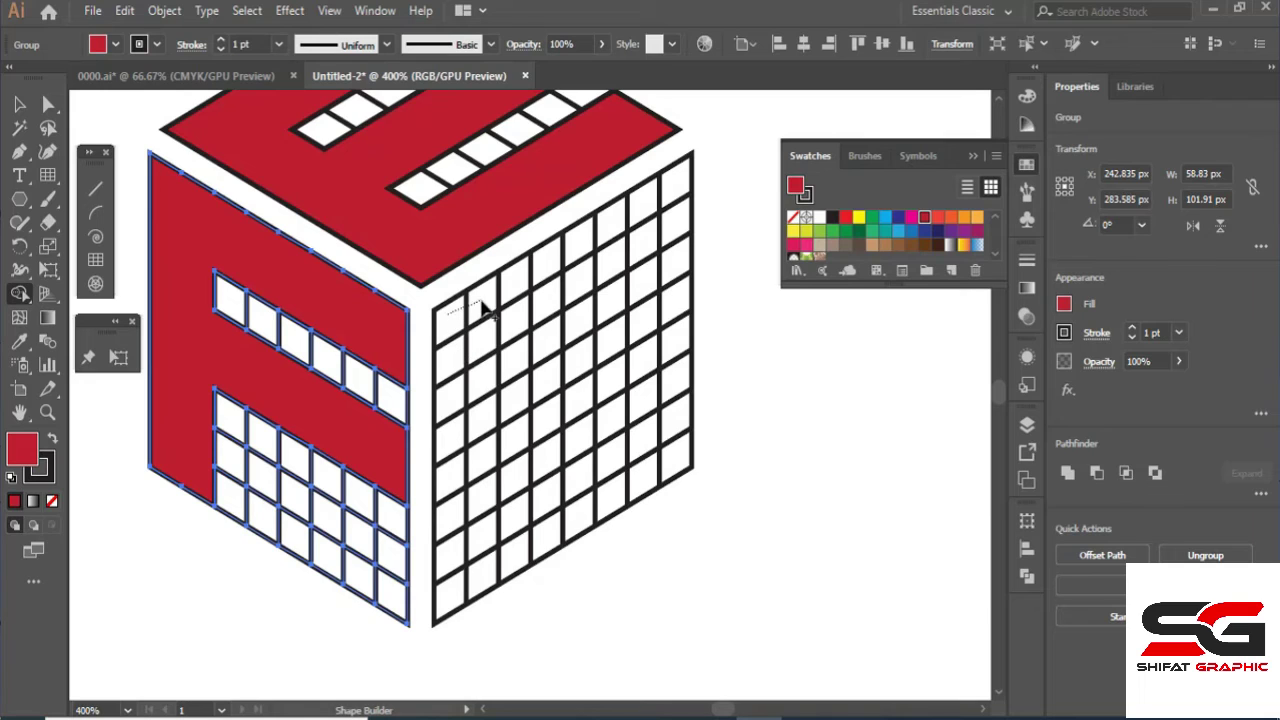
# Select the right face's grid and merge the two outermost columns on each side into vertical bars with Shape Builder.
pyautogui.click(19, 104)
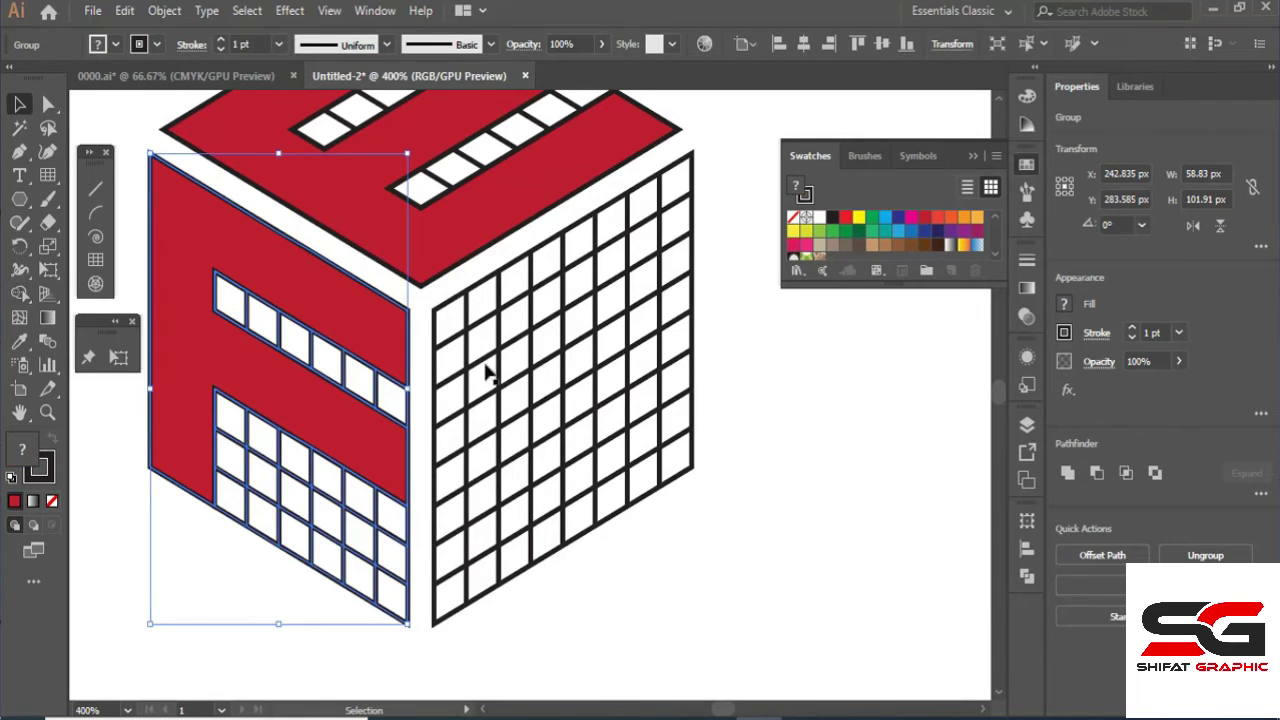
pyautogui.click(697, 543)
pyautogui.click(459, 296)
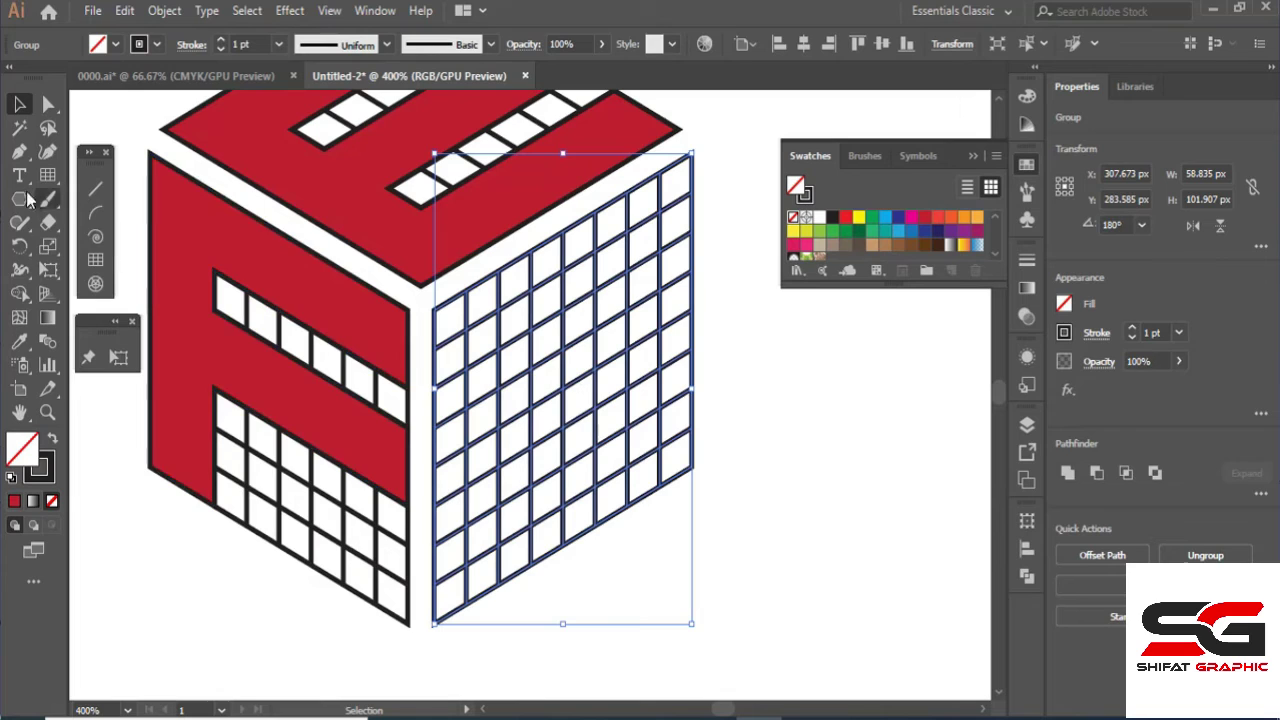
pyautogui.click(20, 293)
pyautogui.moveTo(481, 318); pyautogui.dragTo(669, 206)
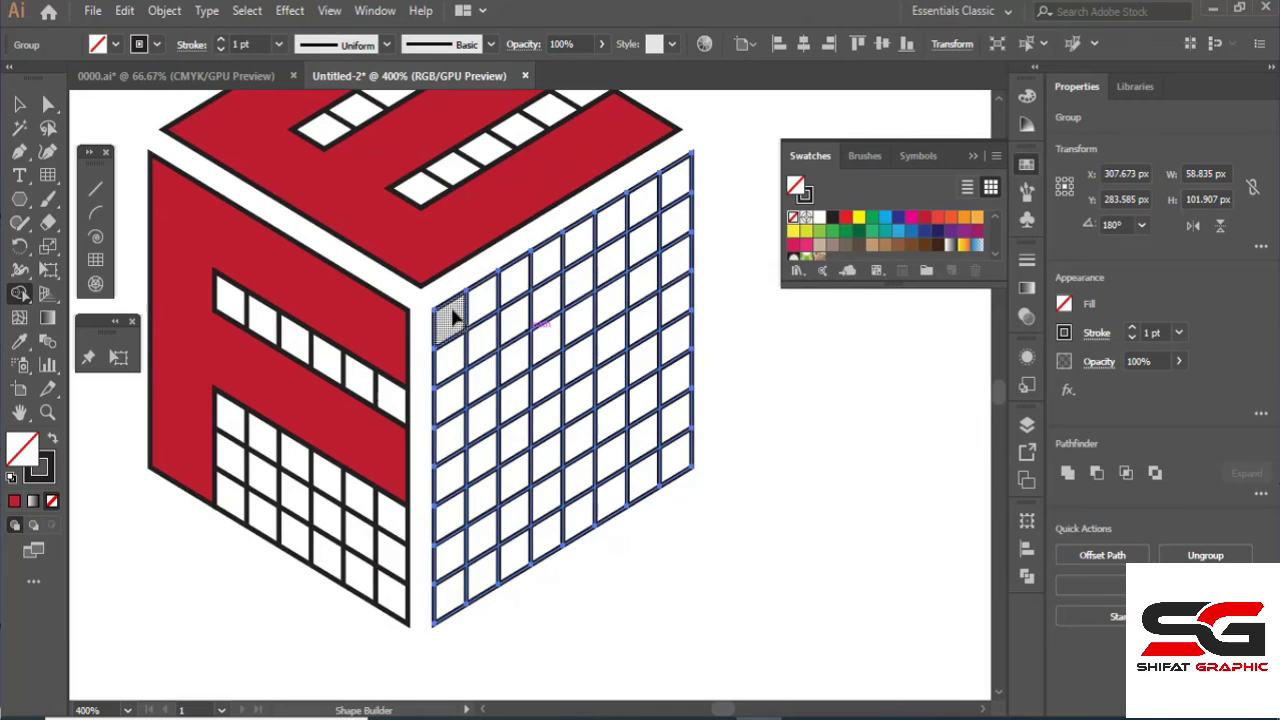
pyautogui.moveTo(443, 309)
pyautogui.mouseDown()
pyautogui.moveTo(466, 434)
pyautogui.moveTo(465, 585)
pyautogui.mouseUp()
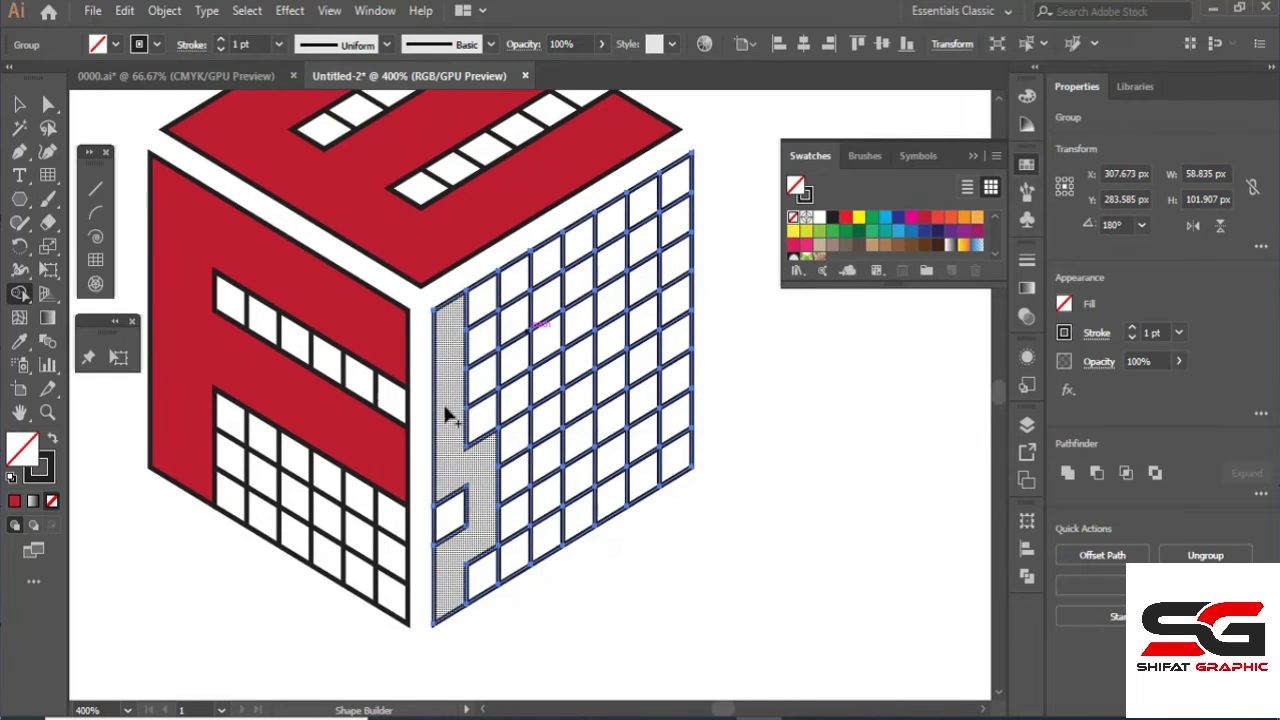
pyautogui.moveTo(450, 445)
pyautogui.mouseDown()
pyautogui.moveTo(454, 526)
pyautogui.moveTo(476, 572)
pyautogui.mouseUp()
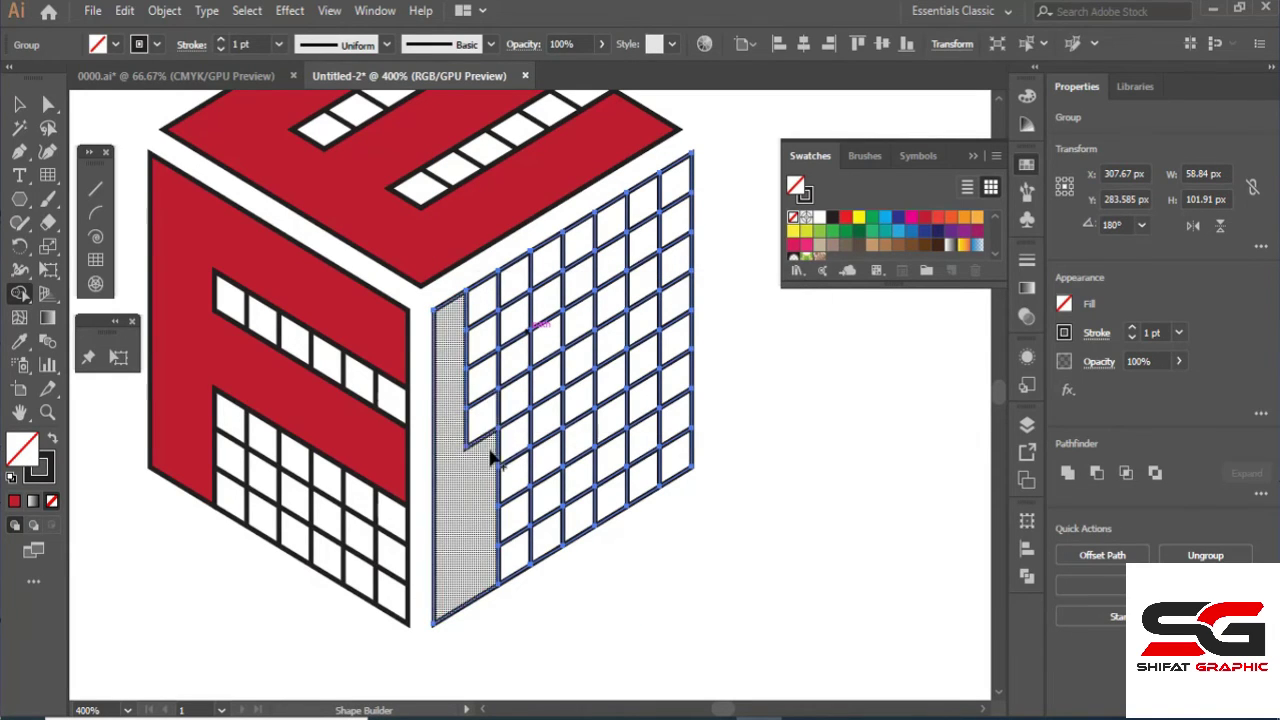
pyautogui.moveTo(491, 451); pyautogui.dragTo(477, 321)
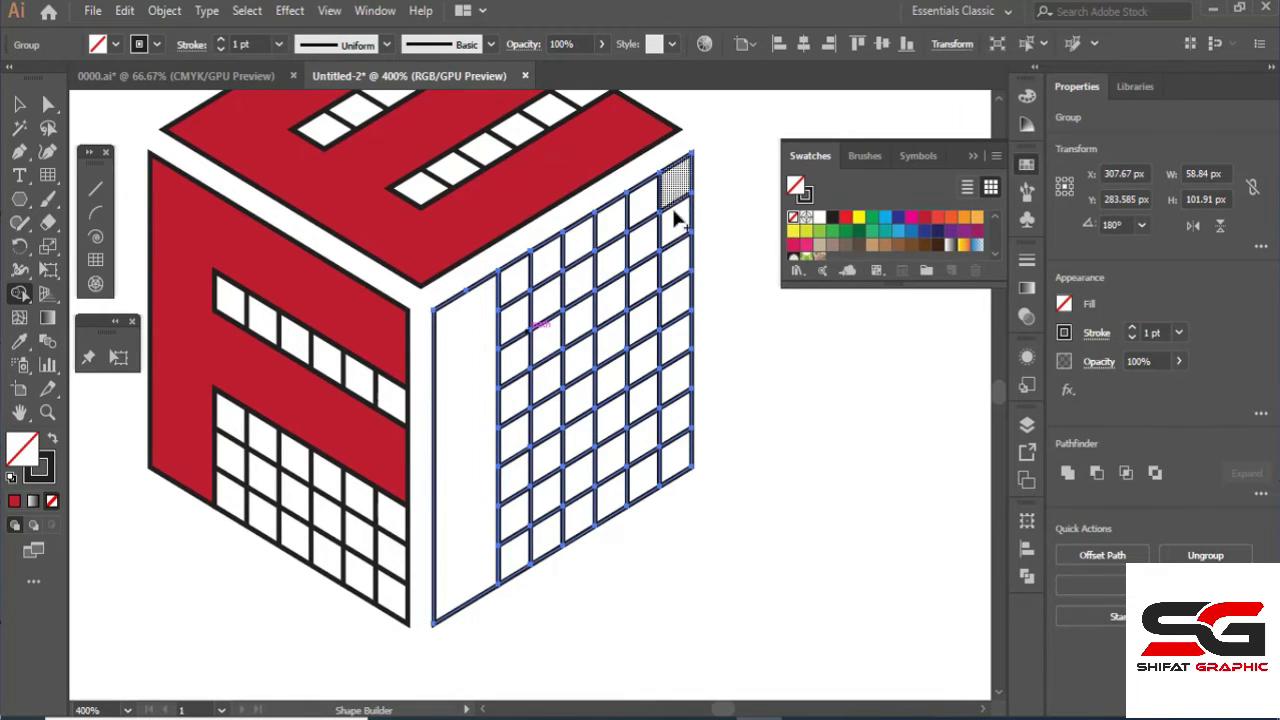
pyautogui.moveTo(674, 186)
pyautogui.mouseDown()
pyautogui.moveTo(688, 433)
pyautogui.moveTo(674, 434)
pyautogui.mouseUp()
pyautogui.moveTo(642, 192)
pyautogui.mouseDown()
pyautogui.moveTo(654, 463)
pyautogui.moveTo(663, 452)
pyautogui.mouseUp()
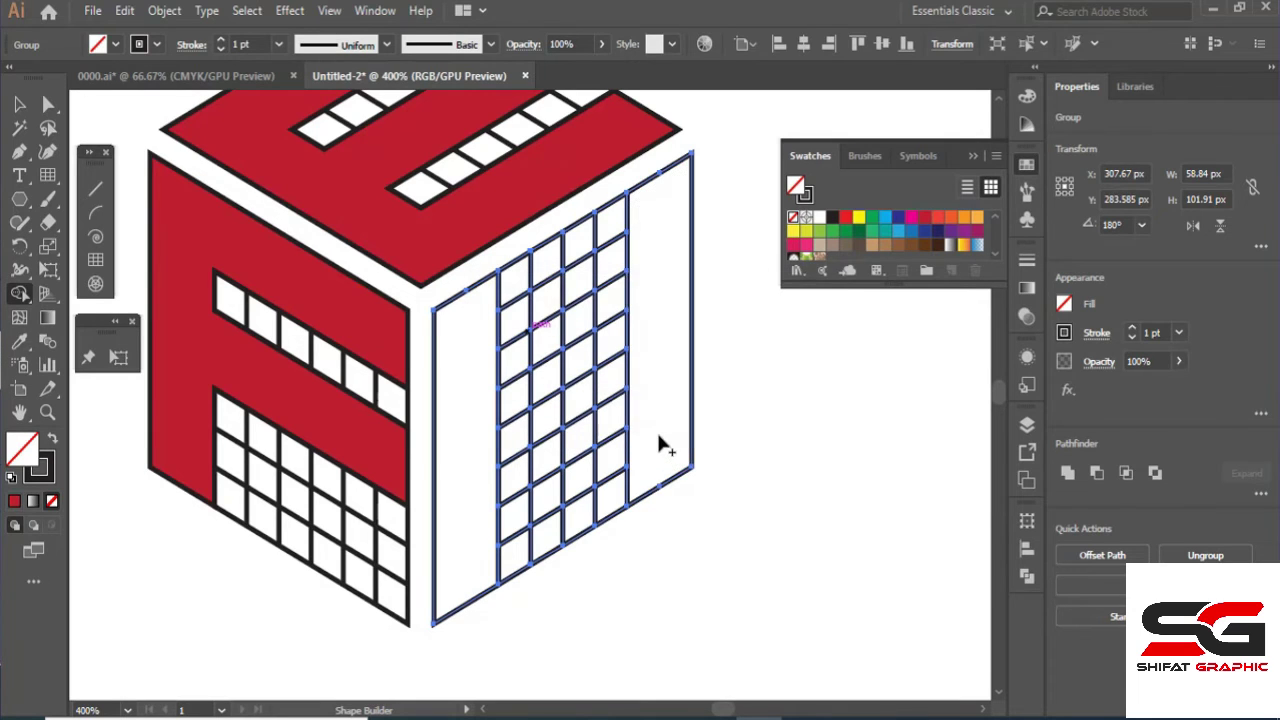
# Fill both vertical bars on the right face with the dark red swatch using Shape Builder.
pyautogui.click(925, 218)
pyautogui.click(685, 337)
pyautogui.click(478, 400)
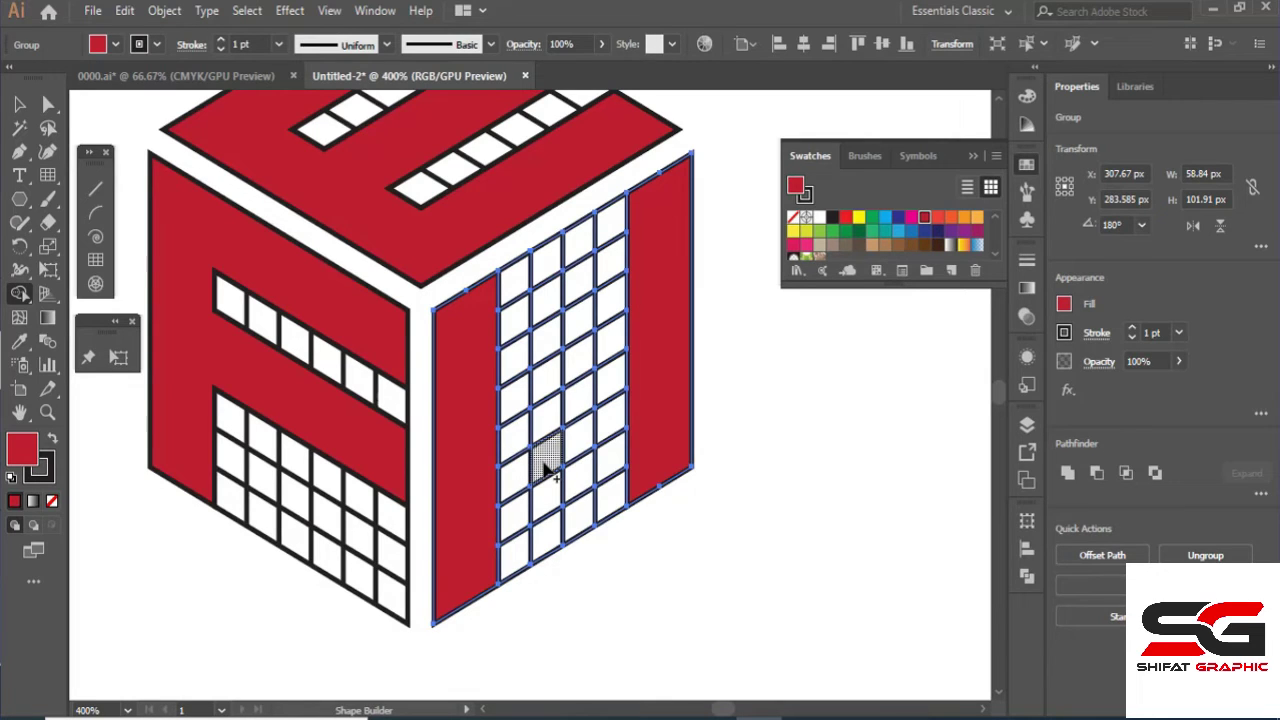
# Merge the right face's two middle rows with both bars to form a red H.
pyautogui.moveTo(505, 440); pyautogui.dragTo(638, 388)
pyautogui.moveTo(631, 340)
pyautogui.mouseDown()
pyautogui.moveTo(492, 403)
pyautogui.moveTo(567, 413)
pyautogui.mouseUp()
pyautogui.hotkey('ctrl', '-')
pyautogui.hotkey('ctrl', '-')
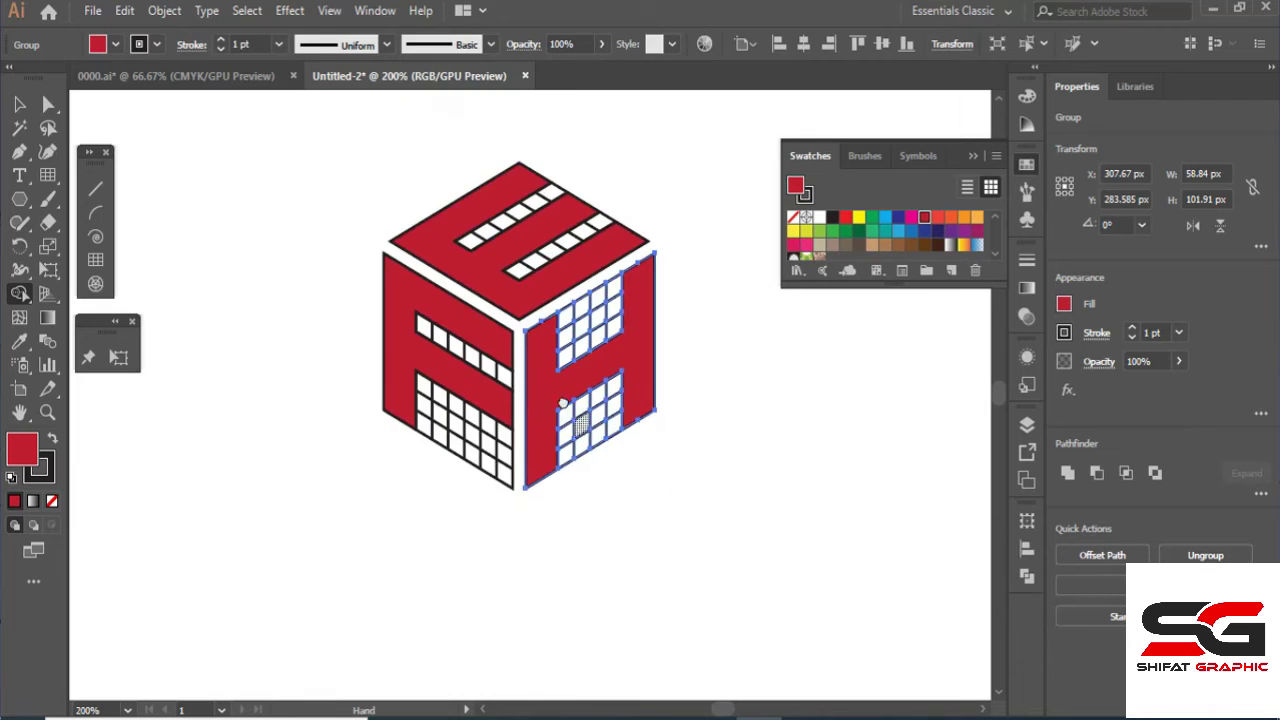
# Select only the merged red E, F and H shapes and place a copy of them below and to the left of the cube.
pyautogui.click(19, 104)
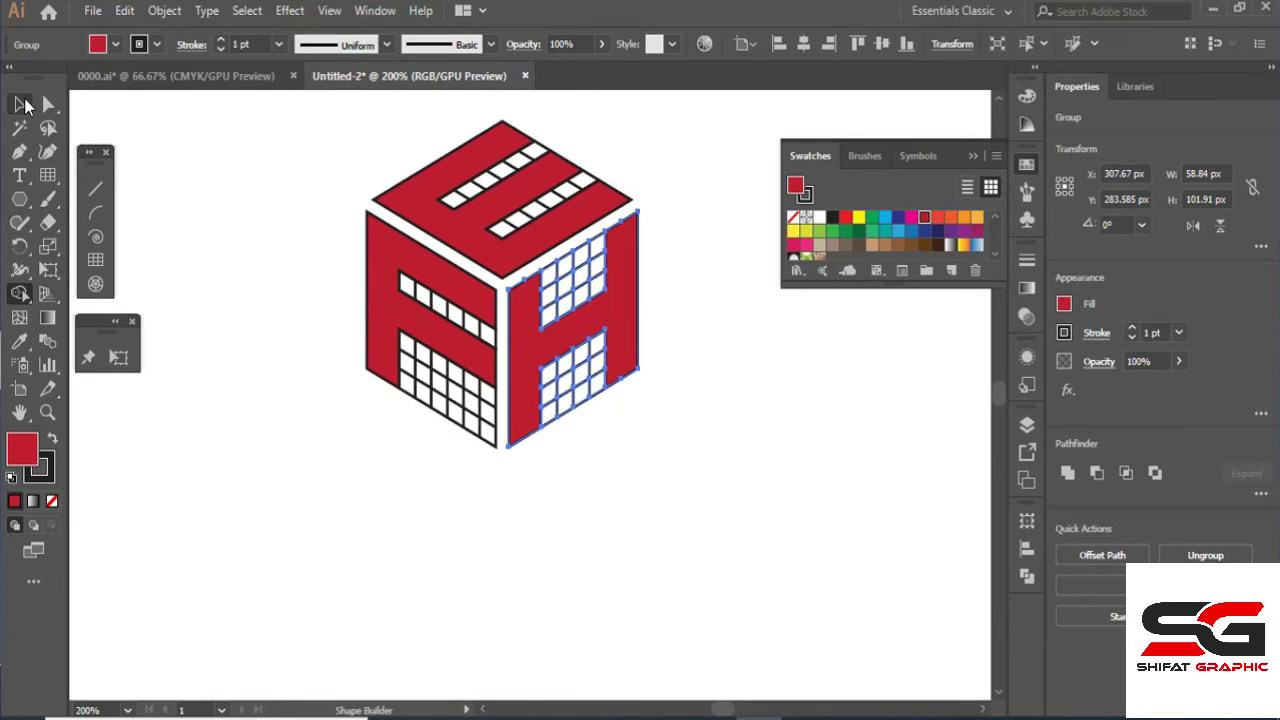
pyautogui.click(233, 287)
pyautogui.click(390, 308)
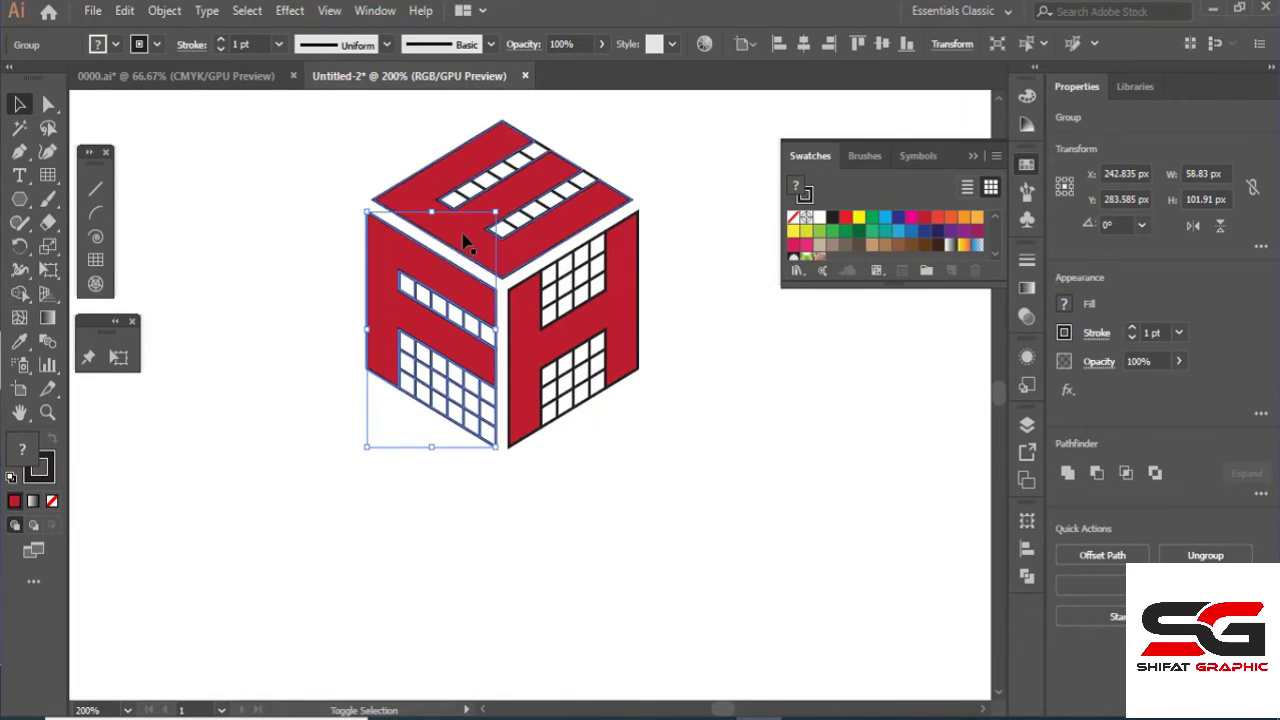
pyautogui.click(48, 104)
pyautogui.click(349, 286)
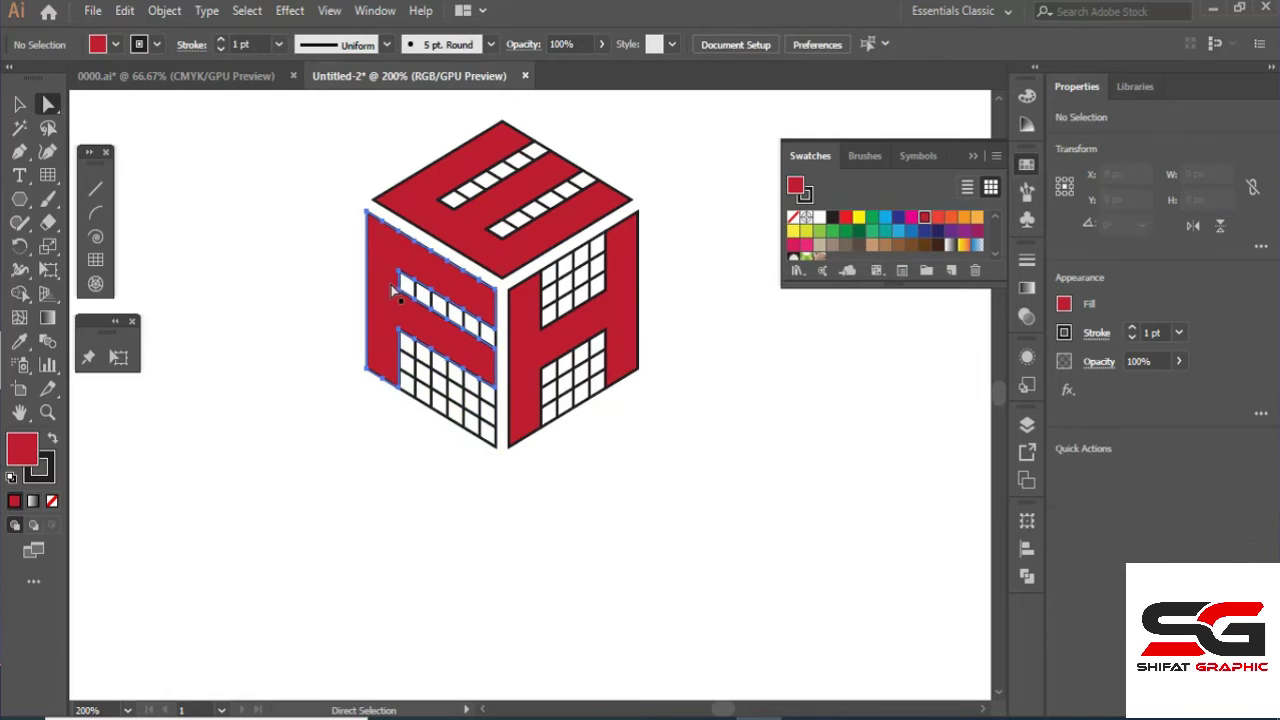
pyautogui.click(436, 222)
pyautogui.keyDown('shift'); pyautogui.click(543, 335); pyautogui.keyUp('shift')
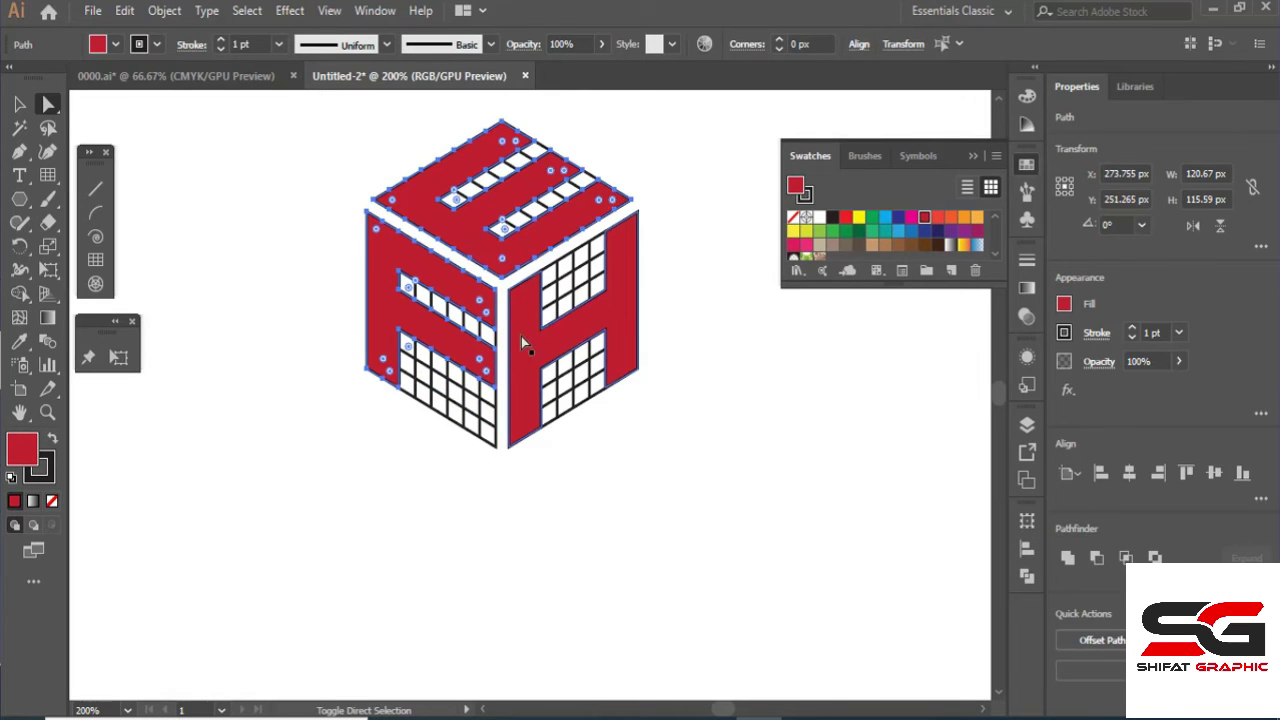
pyautogui.click(19, 104)
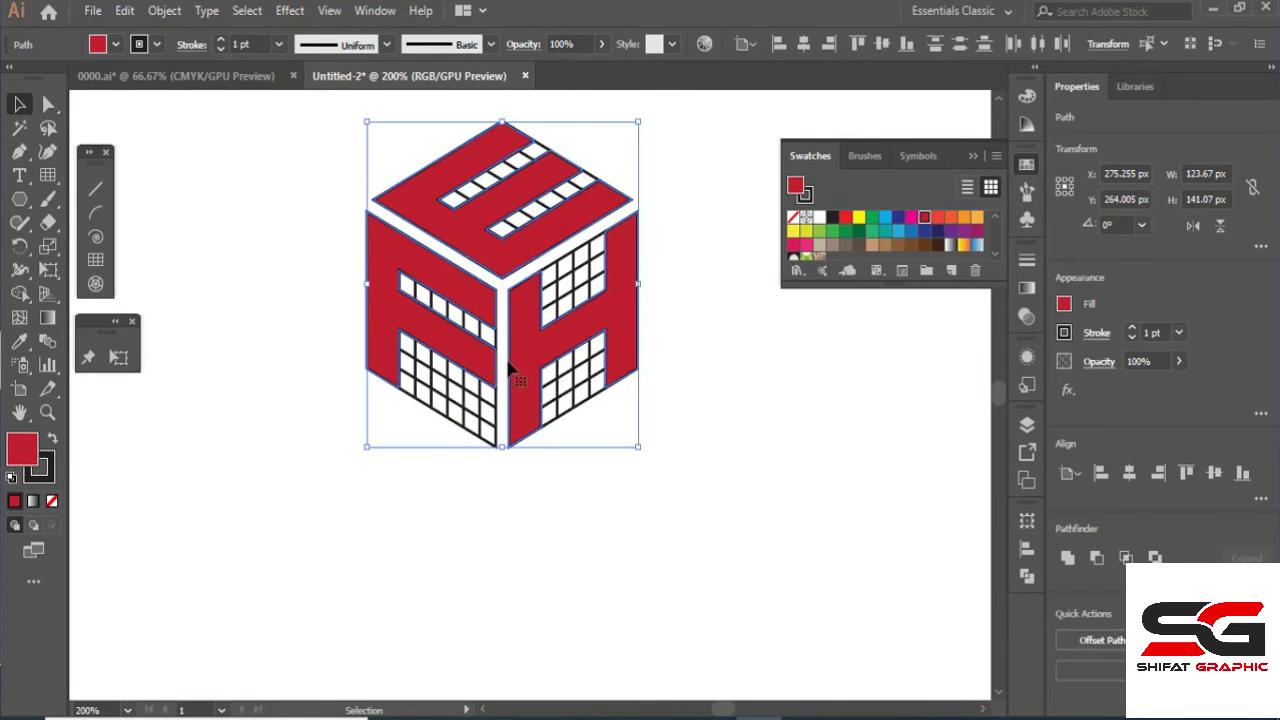
pyautogui.scroll(-1, 509, 367)
pyautogui.moveTo(514, 387); pyautogui.dragTo(263, 527)
pyautogui.click(512, 486)
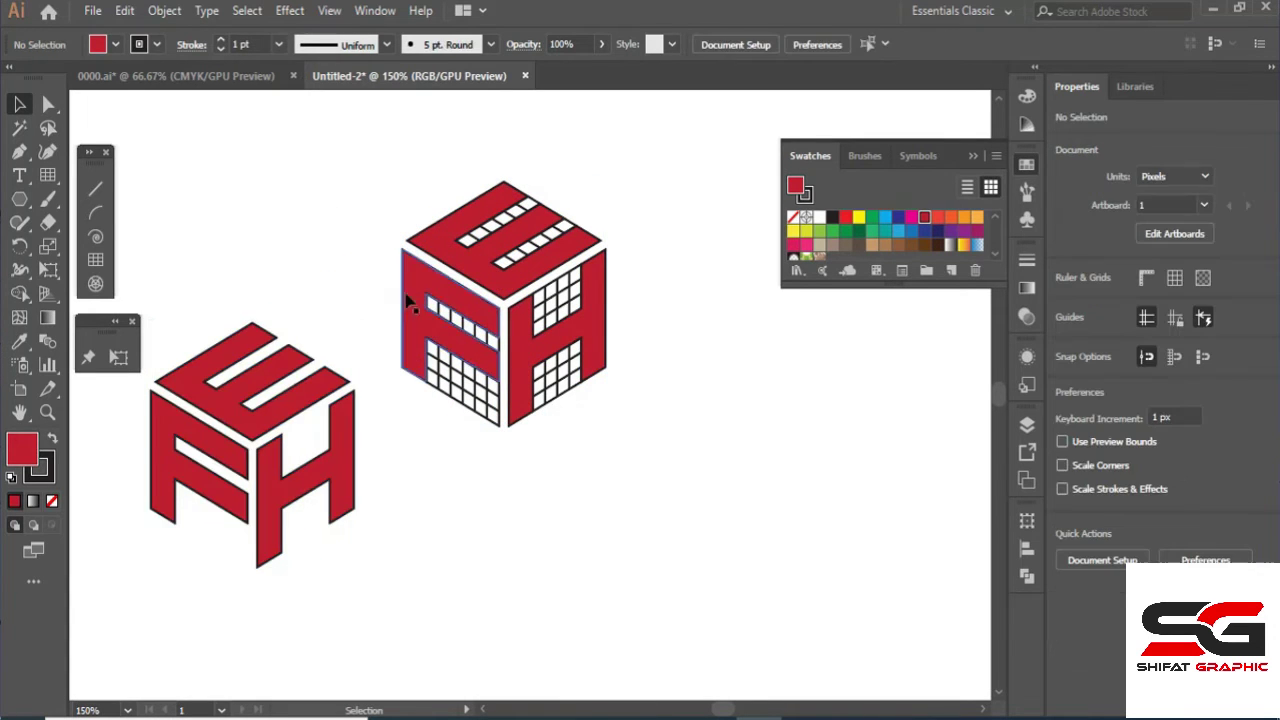
# Delete the original cube with its red letters and all remaining grid cells, keeping the copied letters.
pyautogui.click(458, 274)
pyautogui.click(352, 280)
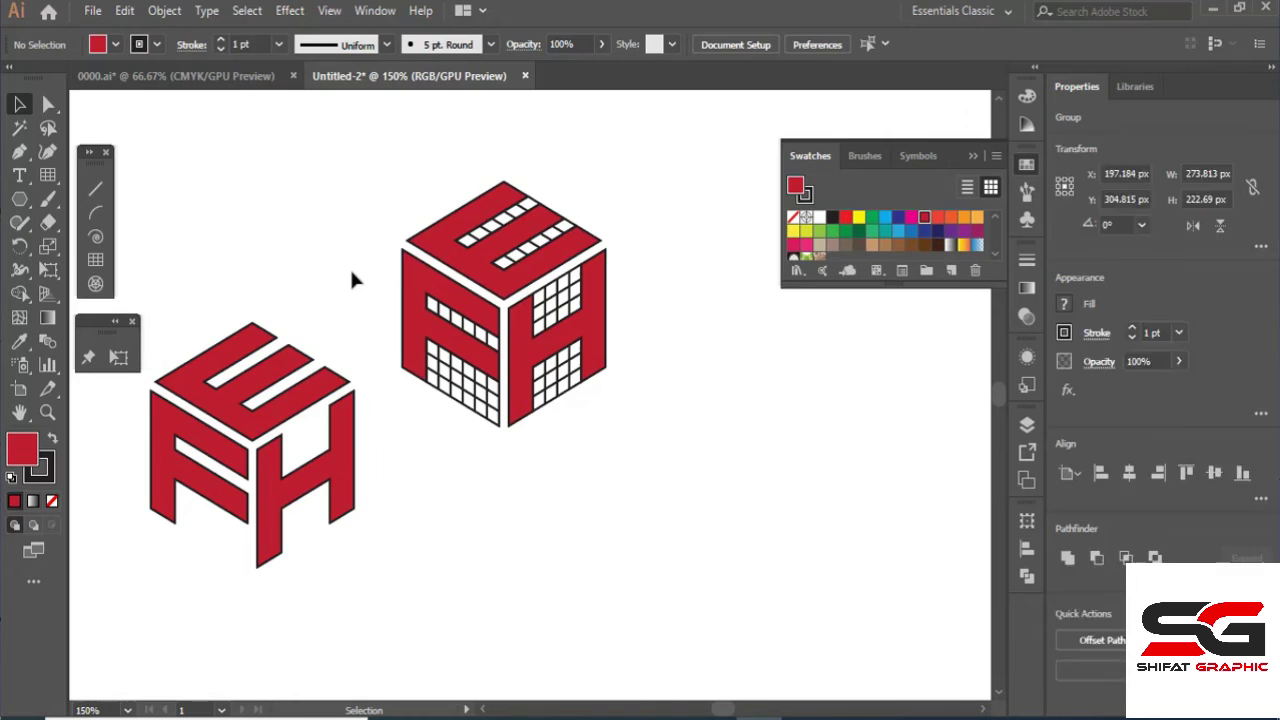
pyautogui.click(48, 104)
pyautogui.moveTo(350, 153); pyautogui.dragTo(745, 350)
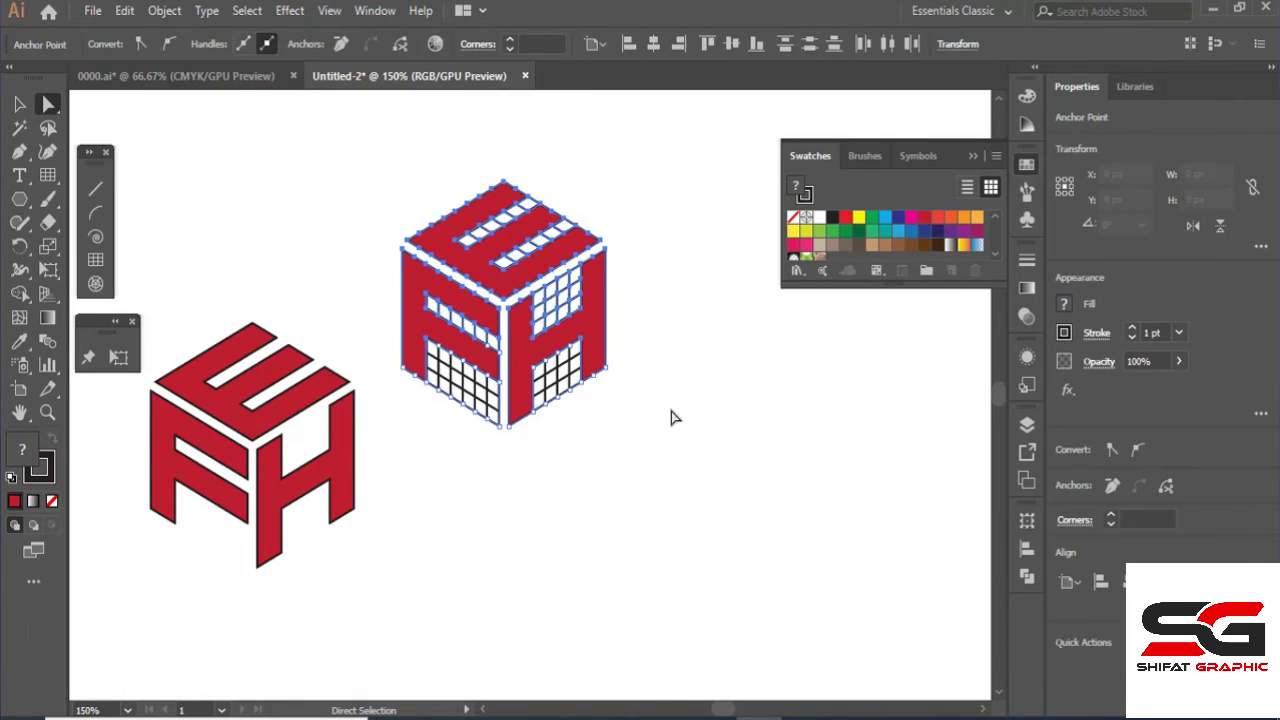
pyautogui.press('Delete')
pyautogui.moveTo(412, 316); pyautogui.dragTo(640, 421)
pyautogui.press('Delete')
pyautogui.click(657, 440)
# Move the copied E, F and H letters up and to the right, and set their stroke to none.
pyautogui.click(19, 104)
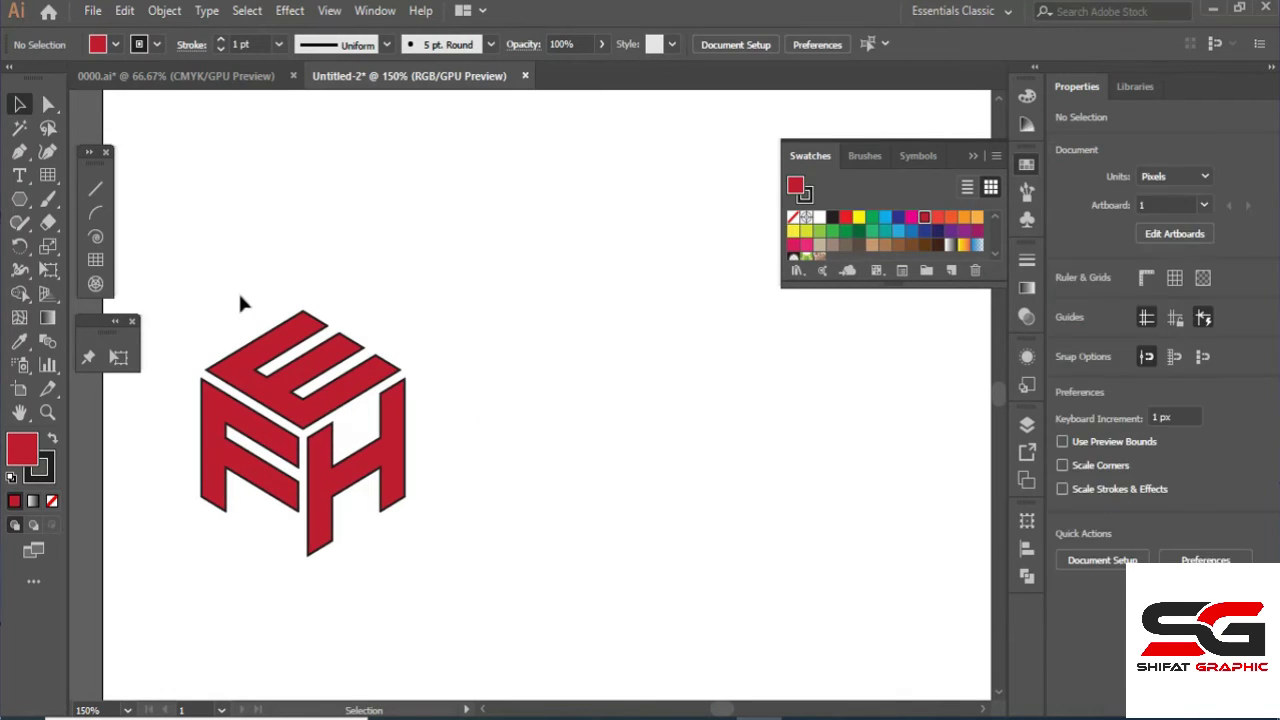
pyautogui.moveTo(224, 291); pyautogui.dragTo(482, 512)
pyautogui.moveTo(337, 486); pyautogui.dragTo(439, 364)
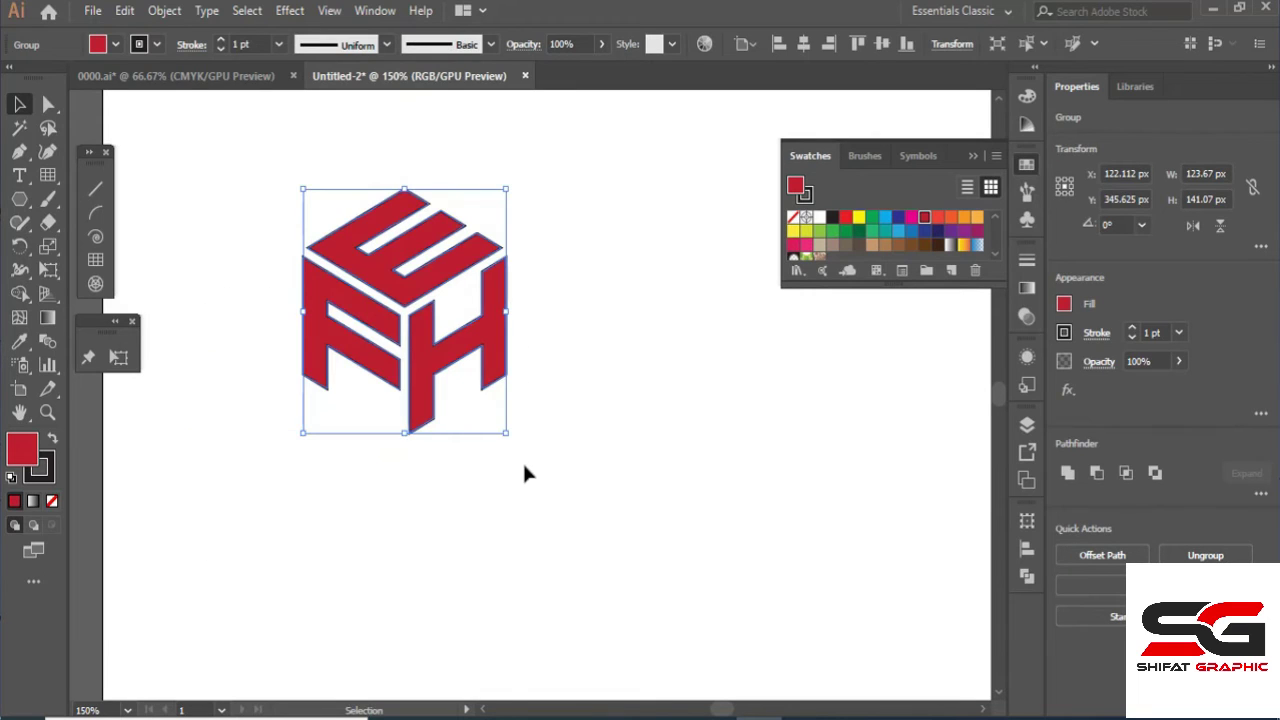
pyautogui.click(52, 501)
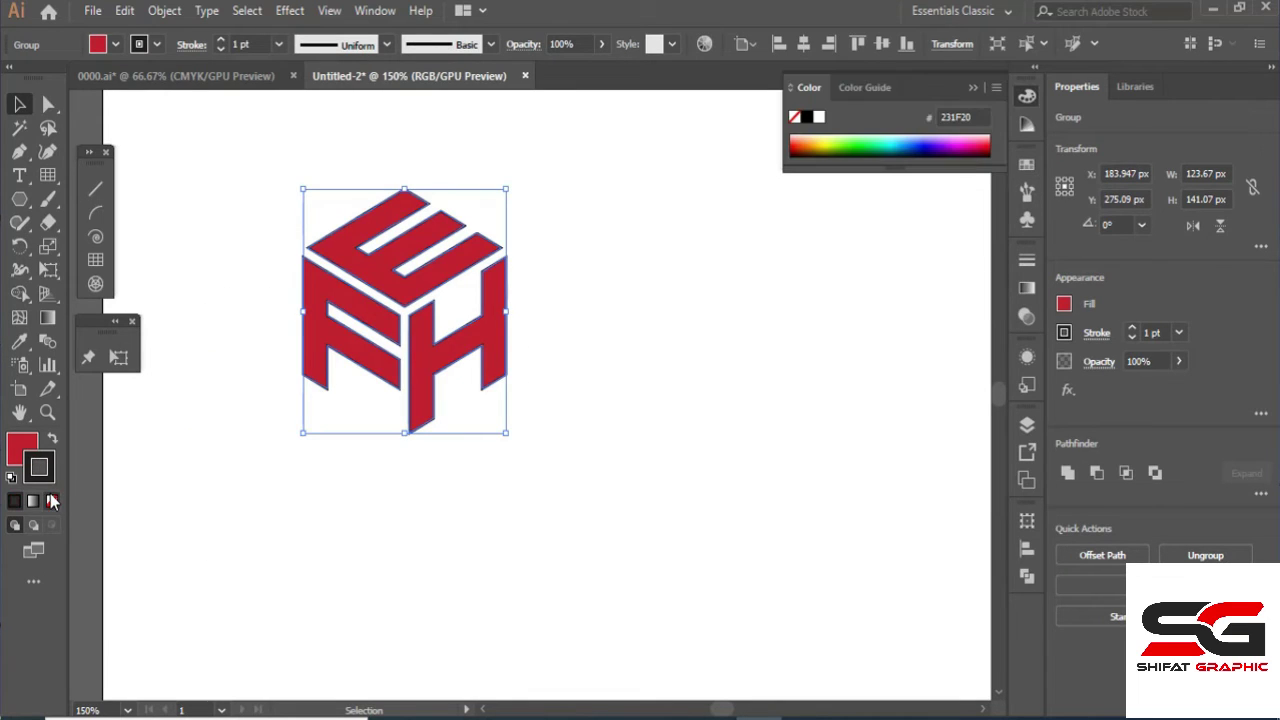
pyautogui.click(247, 523)
# Move the finished red letter cube further right, closer to the hexagon construction figures.
pyautogui.scroll(-1, 380, 457)
pyautogui.moveTo(300, 263); pyautogui.dragTo(451, 459)
pyautogui.moveTo(424, 387); pyautogui.dragTo(575, 360)
pyautogui.moveTo(589, 414); pyautogui.dragTo(312, 446)
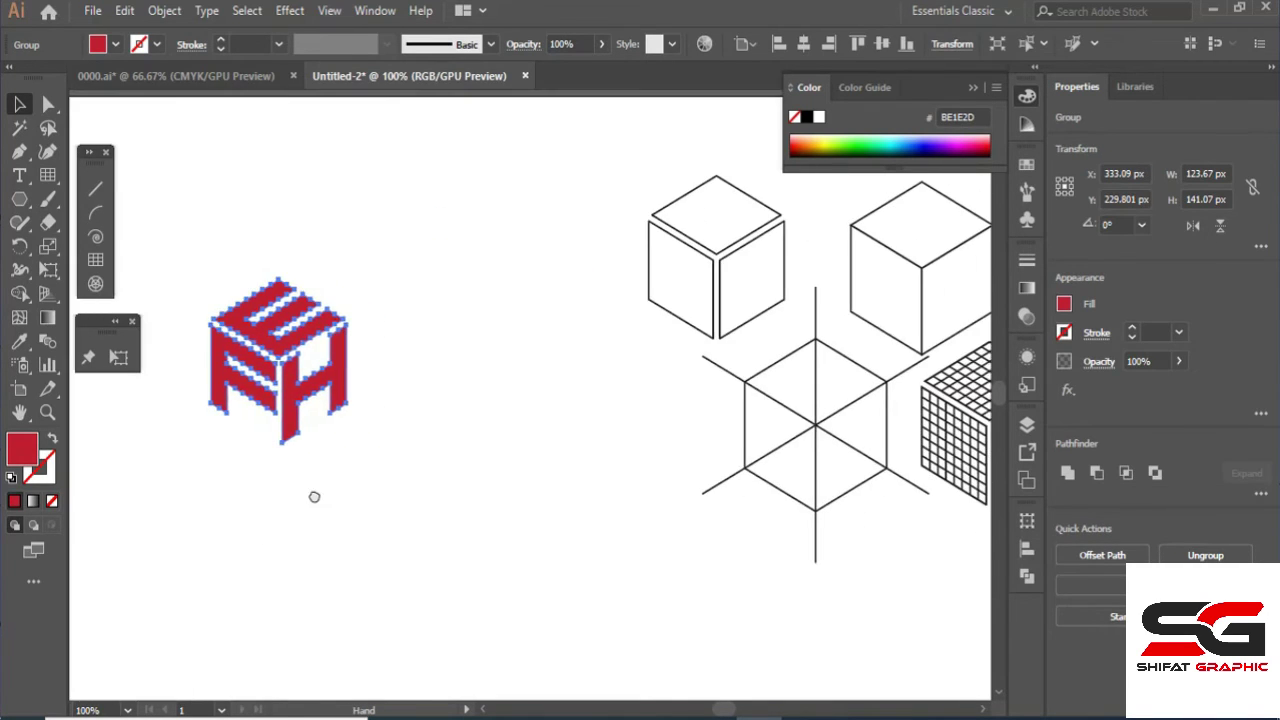
pyautogui.scroll(-1, 386, 426)
pyautogui.moveTo(536, 508); pyautogui.dragTo(523, 480)
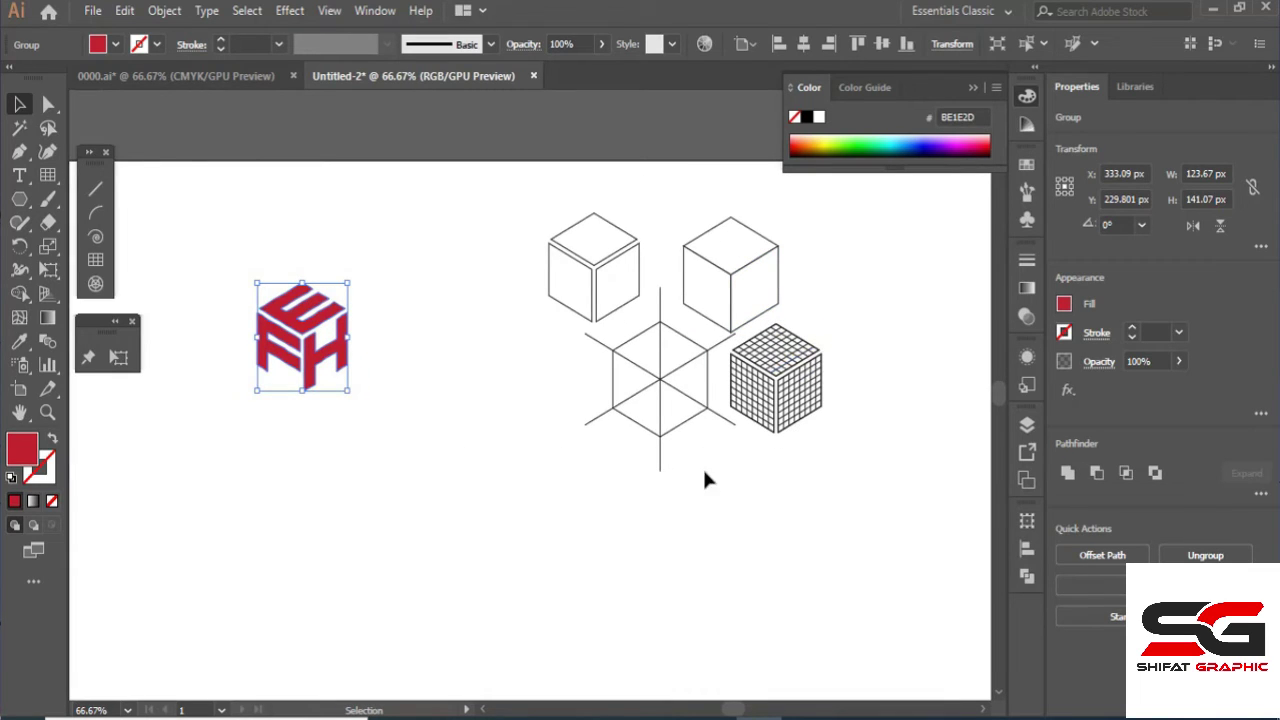
# Copy the hexagon with its guide lines to below and right of the red letters, and unite the copy into a plain hexagon outline.
pyautogui.moveTo(635, 408); pyautogui.dragTo(605, 348)
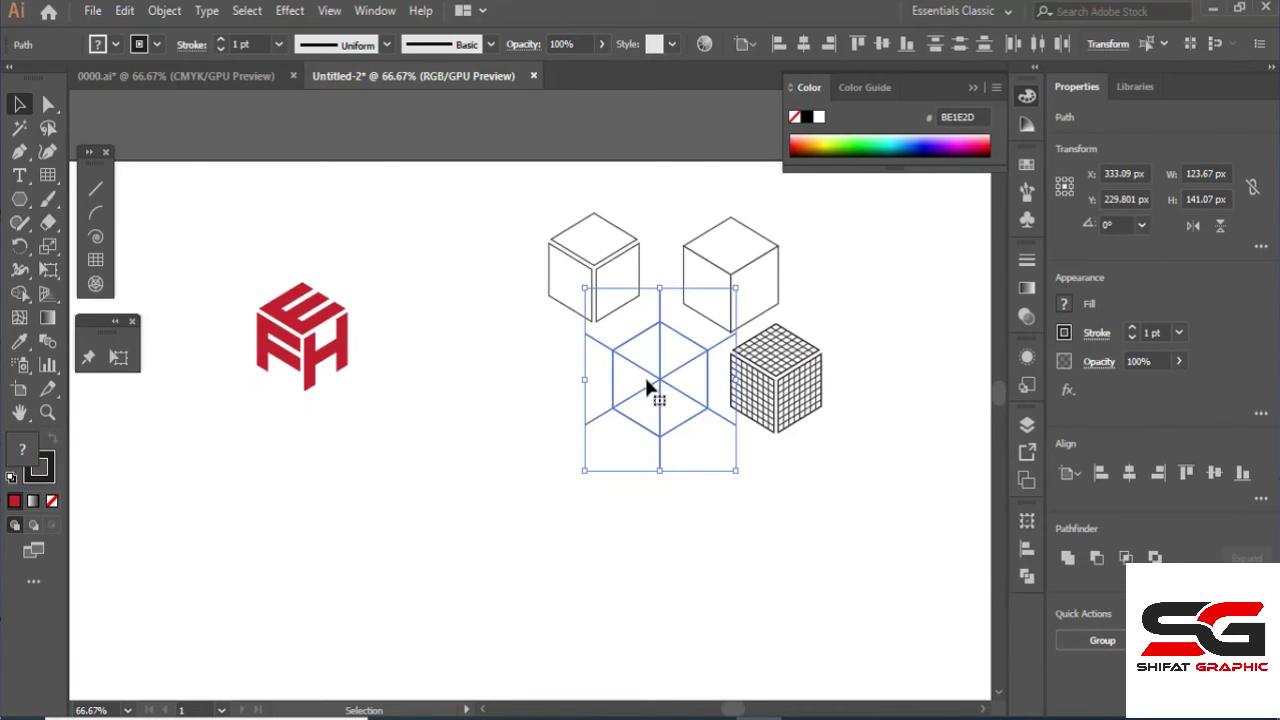
pyautogui.moveTo(660, 385); pyautogui.dragTo(447, 441)
pyautogui.click(1026, 576)
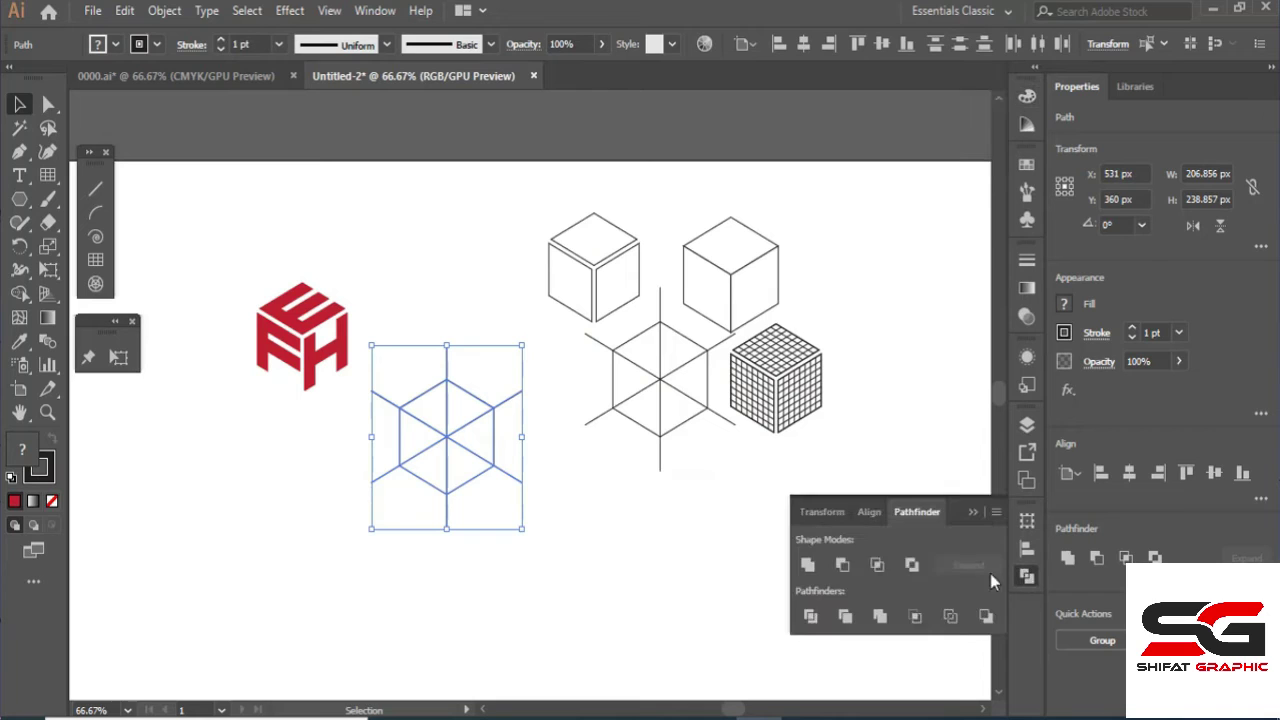
pyautogui.click(808, 566)
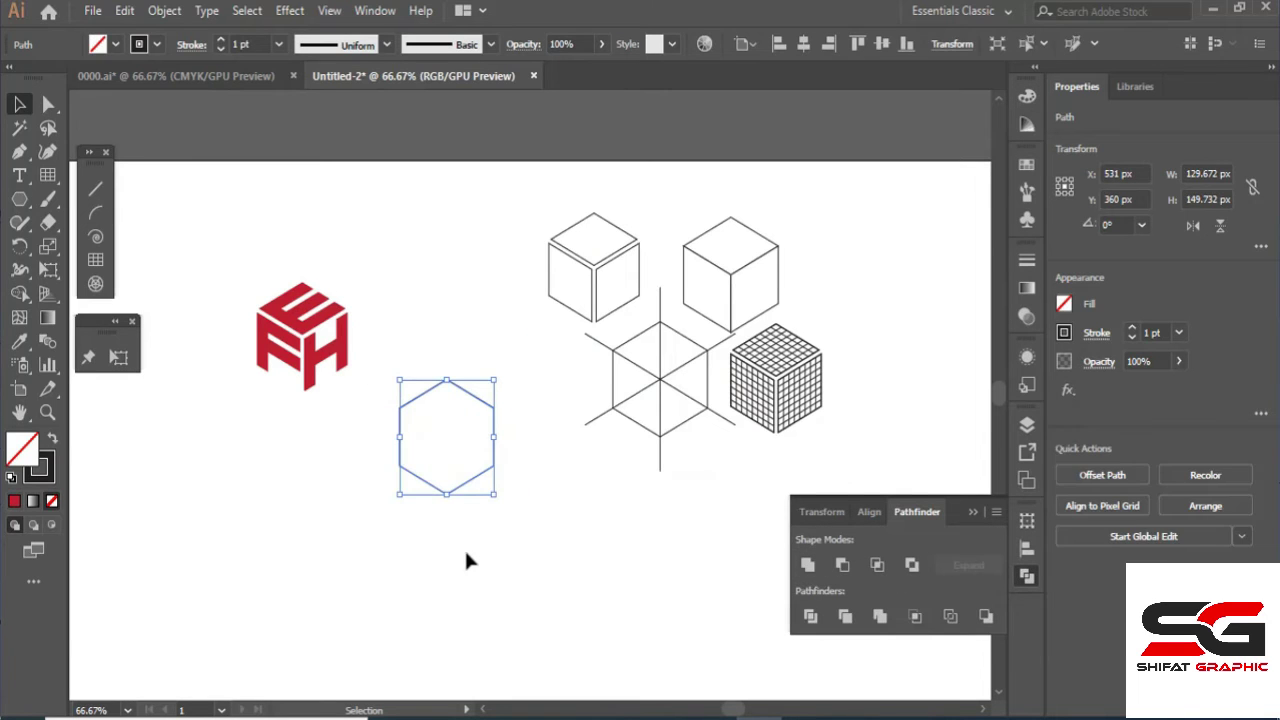
pyautogui.click(464, 547)
pyautogui.moveTo(464, 547); pyautogui.dragTo(611, 511)
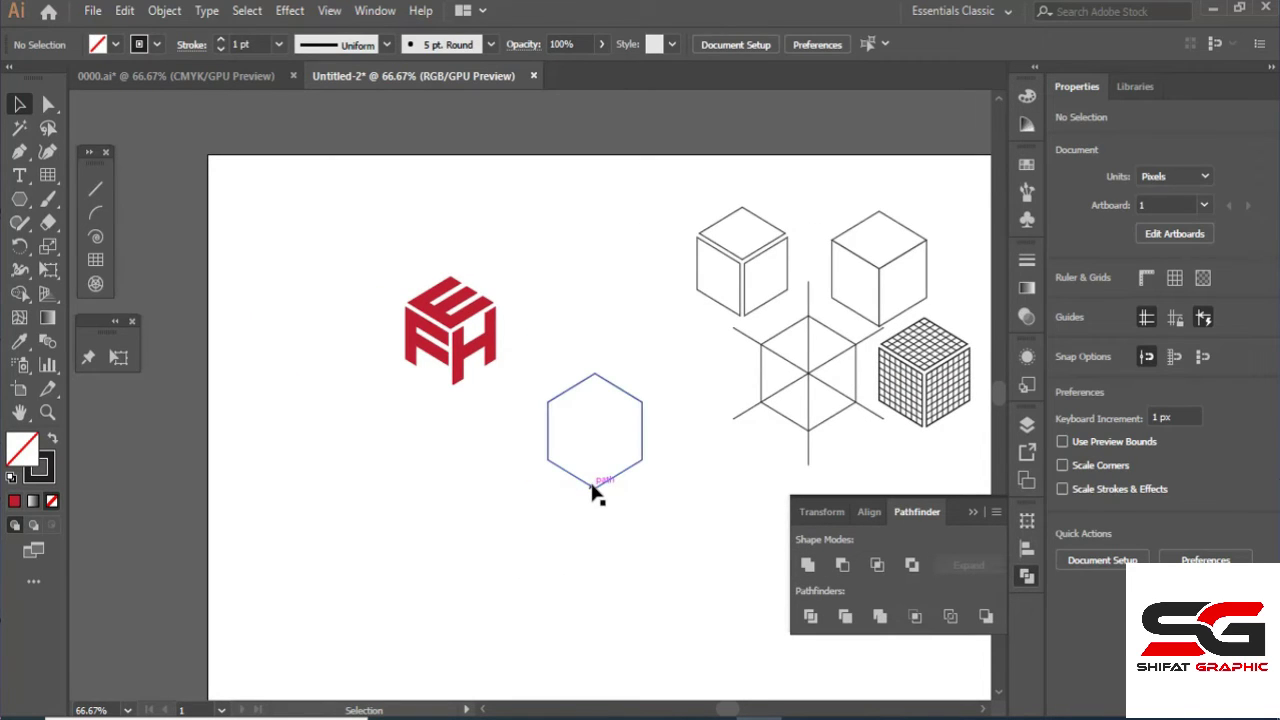
# Centre the plain hexagon outline horizontally and vertically around the red letter cube, keeping the letters as the key object.
pyautogui.click(590, 489)
pyautogui.click(459, 364)
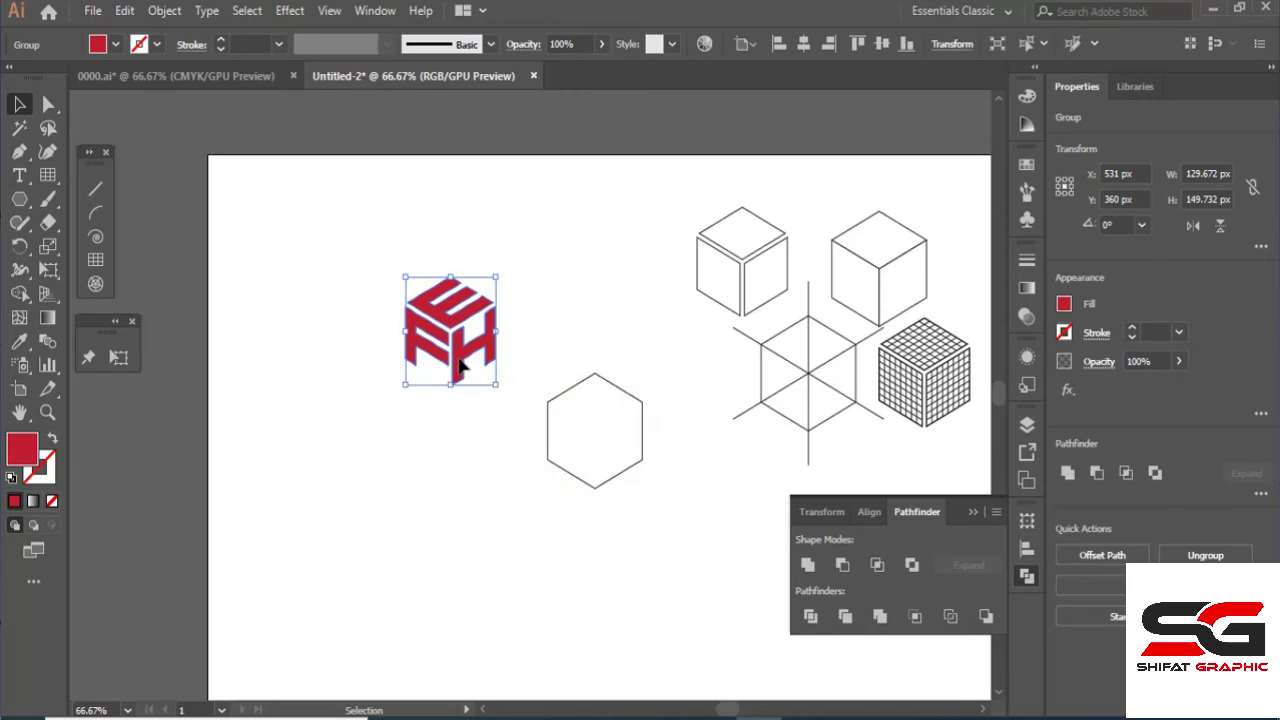
pyautogui.keyDown('shift'); pyautogui.click(548, 437); pyautogui.keyUp('shift')
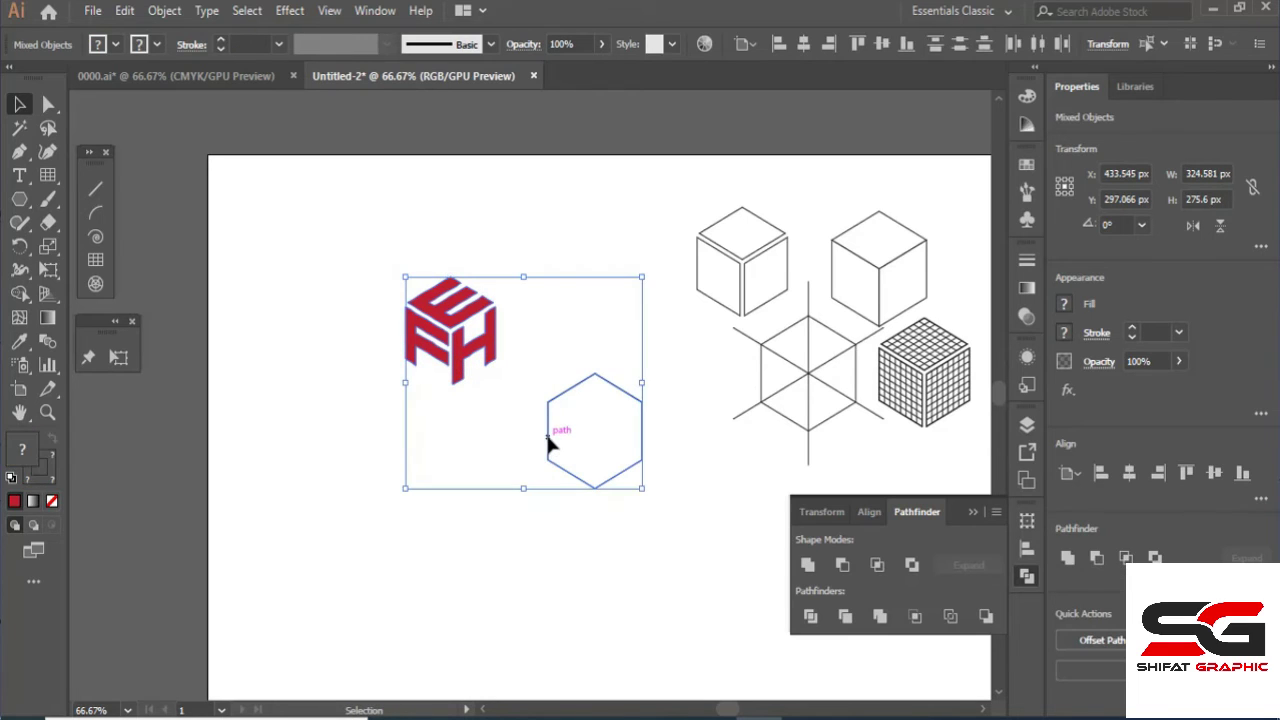
pyautogui.click(456, 366)
pyautogui.click(803, 46)
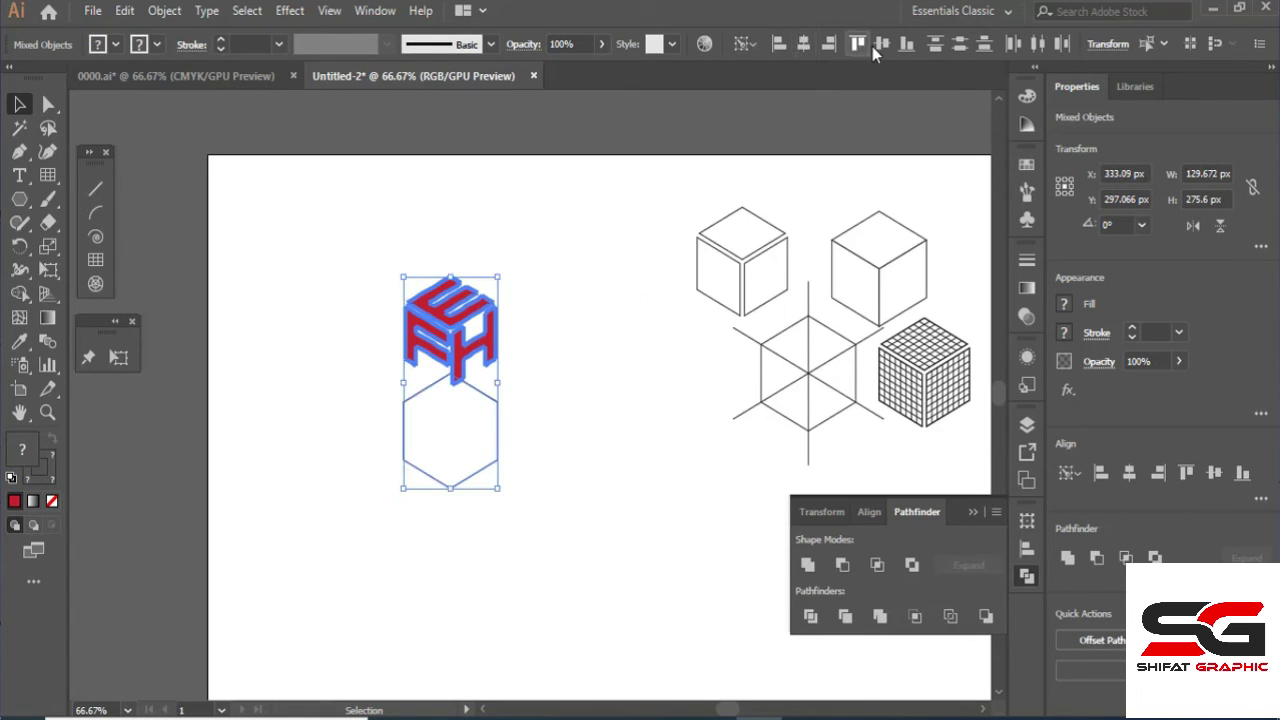
pyautogui.click(872, 46)
pyautogui.click(591, 395)
# Set the hexagon outline's stroke weight to 3 pt and align the stroke to the outside.
pyautogui.scroll(1, 462, 384)
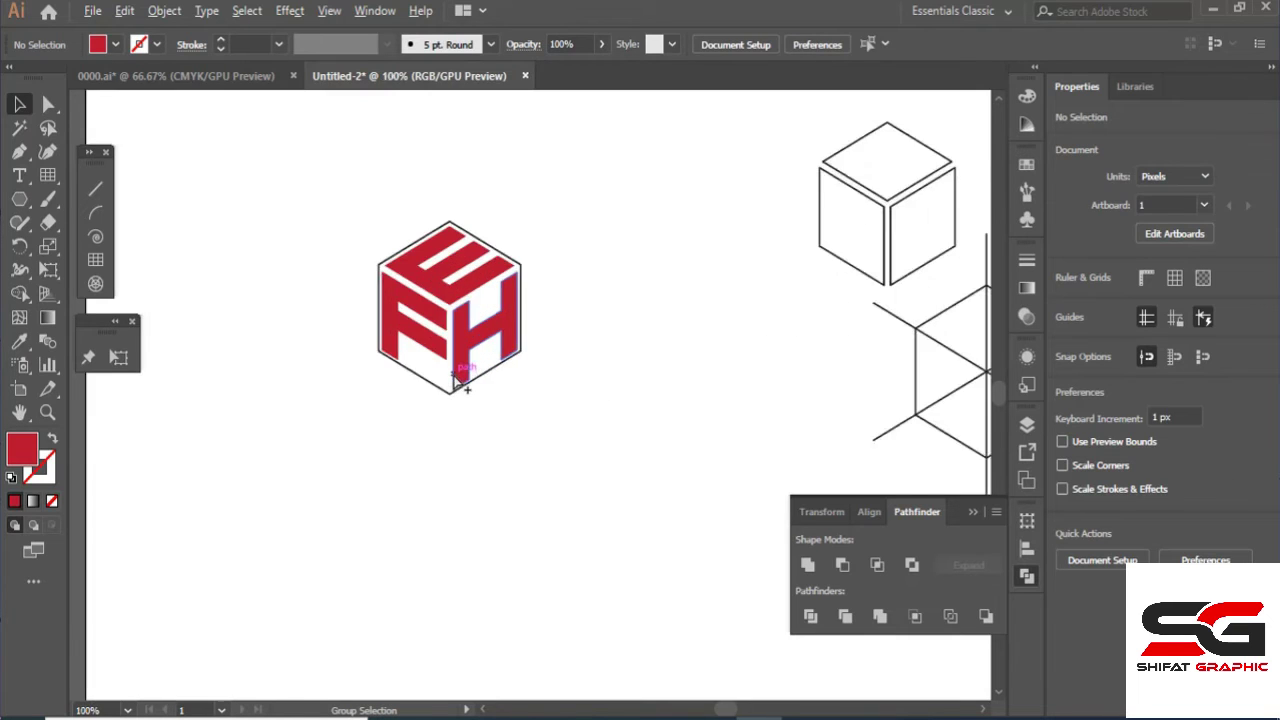
pyautogui.scroll(3, 458, 380)
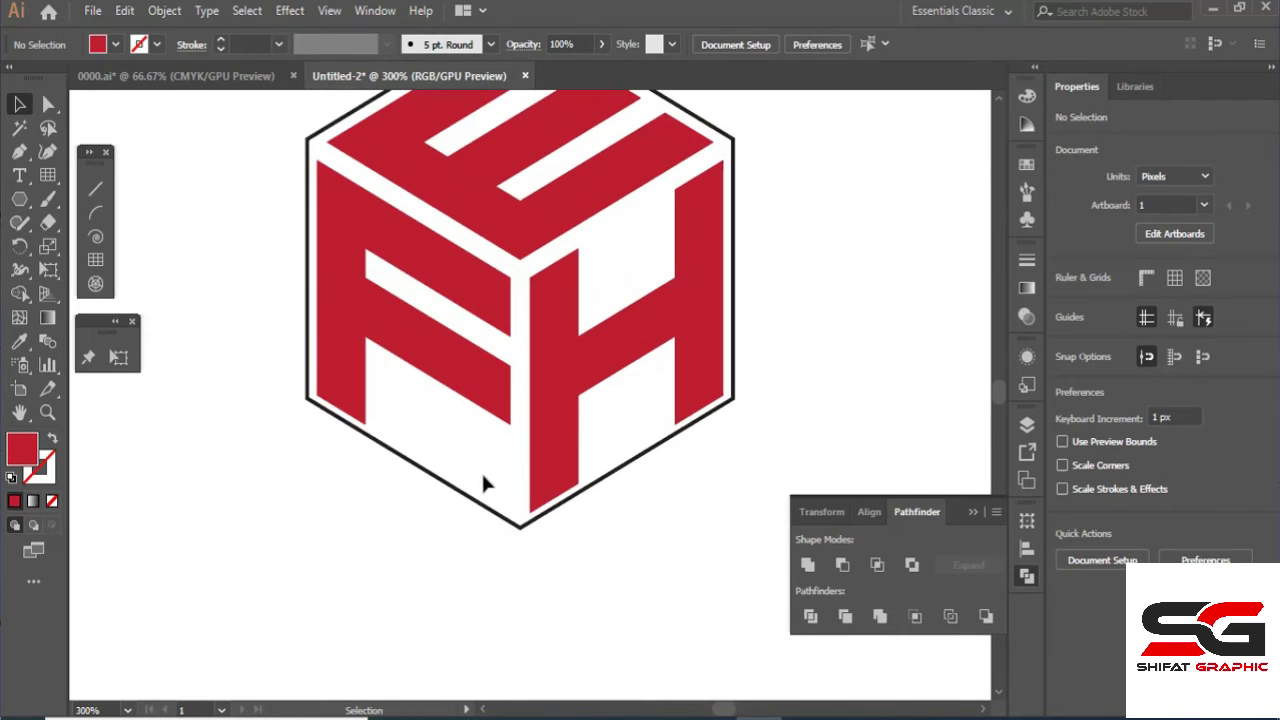
pyautogui.click(488, 512)
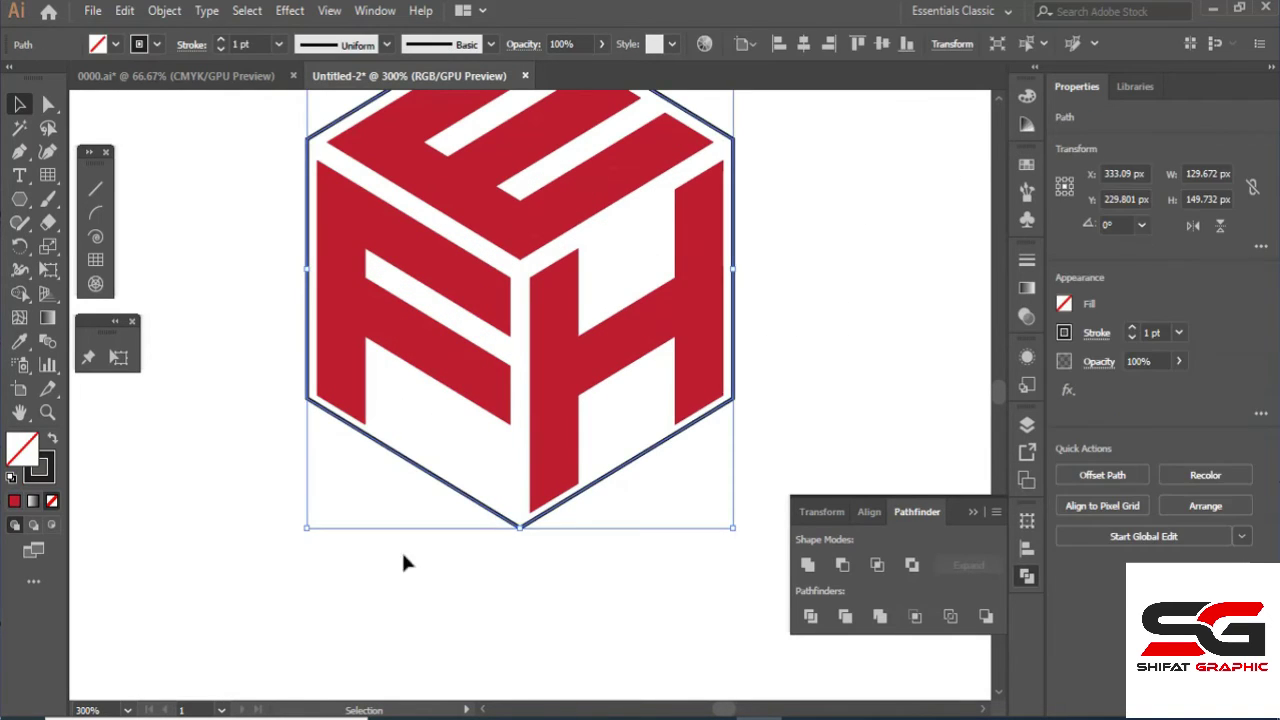
pyautogui.click(219, 39)
pyautogui.click(219, 39)
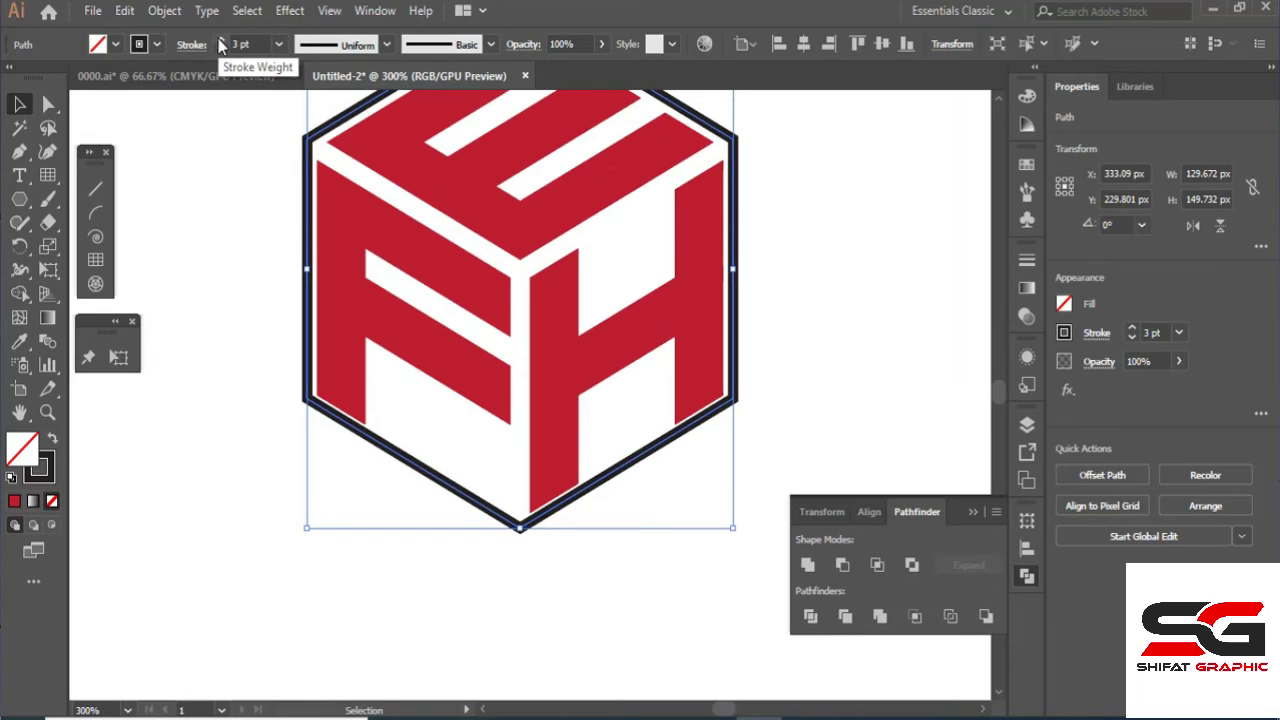
pyautogui.click(193, 46)
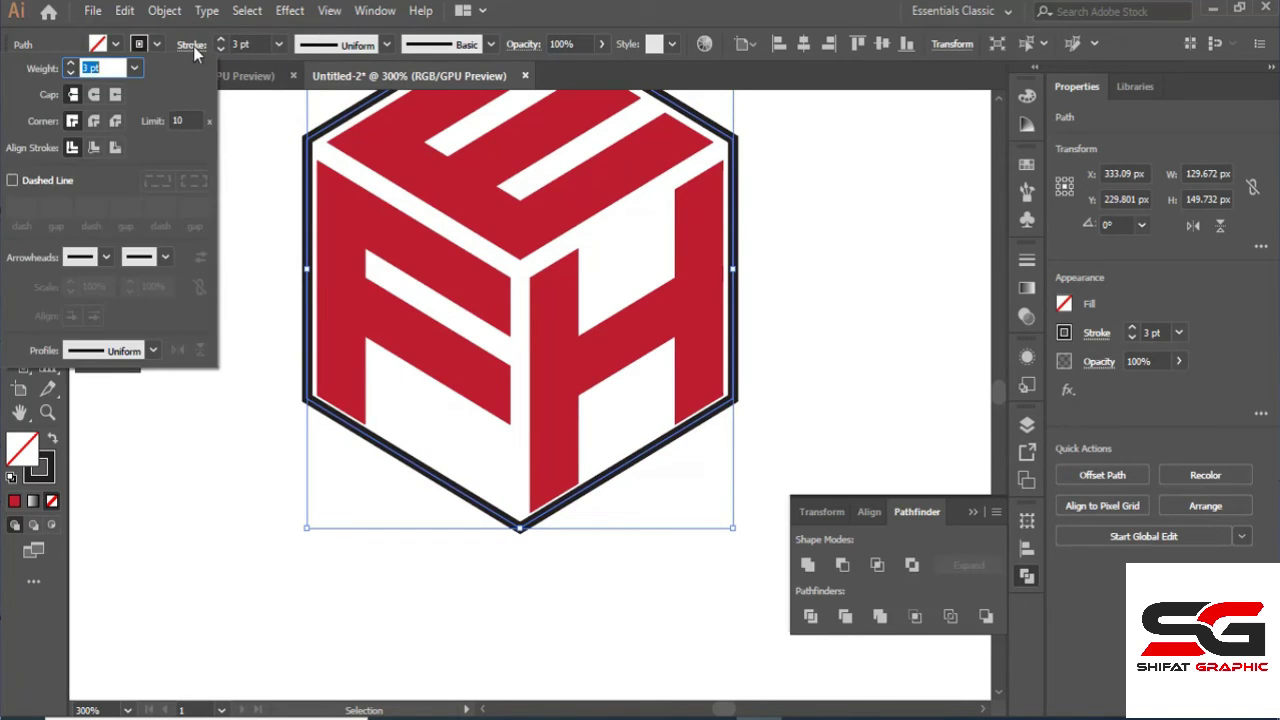
pyautogui.click(116, 148)
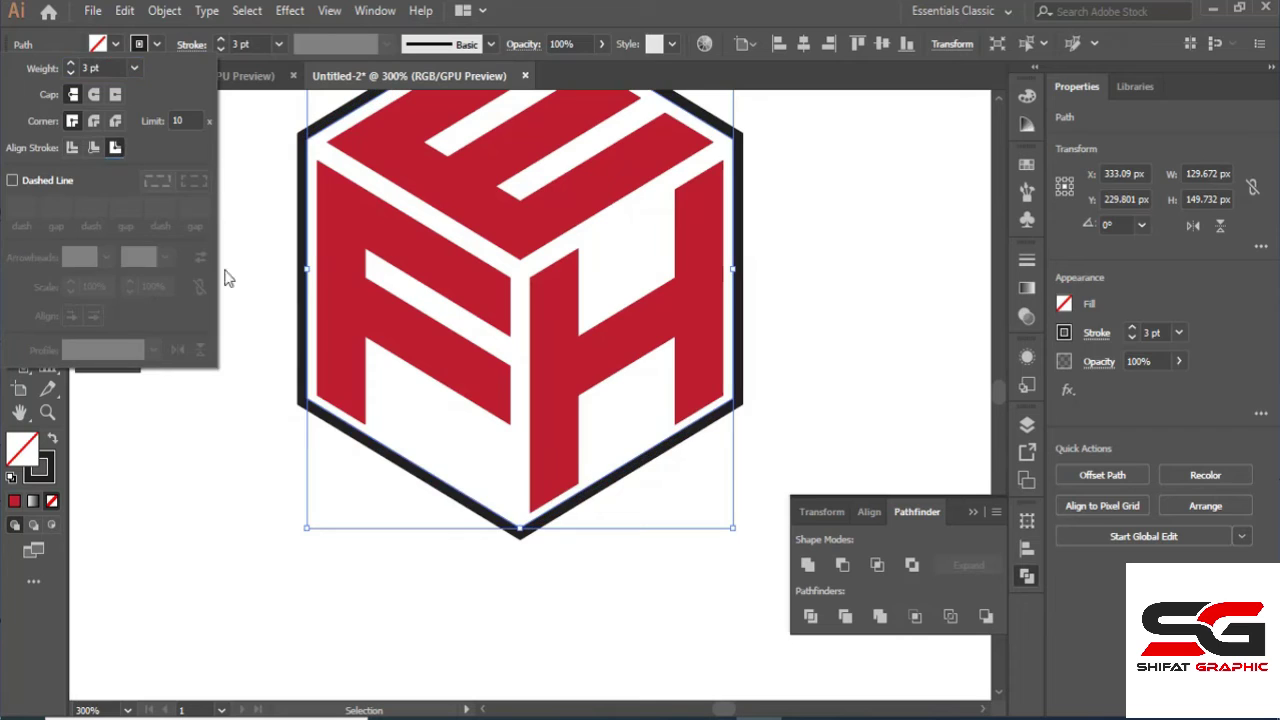
pyautogui.click(368, 588)
pyautogui.click(385, 556)
# Move all the hexagon and cube construction figures to the right, off the artboard.
pyautogui.hotkey('ctrl', '-')
pyautogui.hotkey('ctrl', '-')
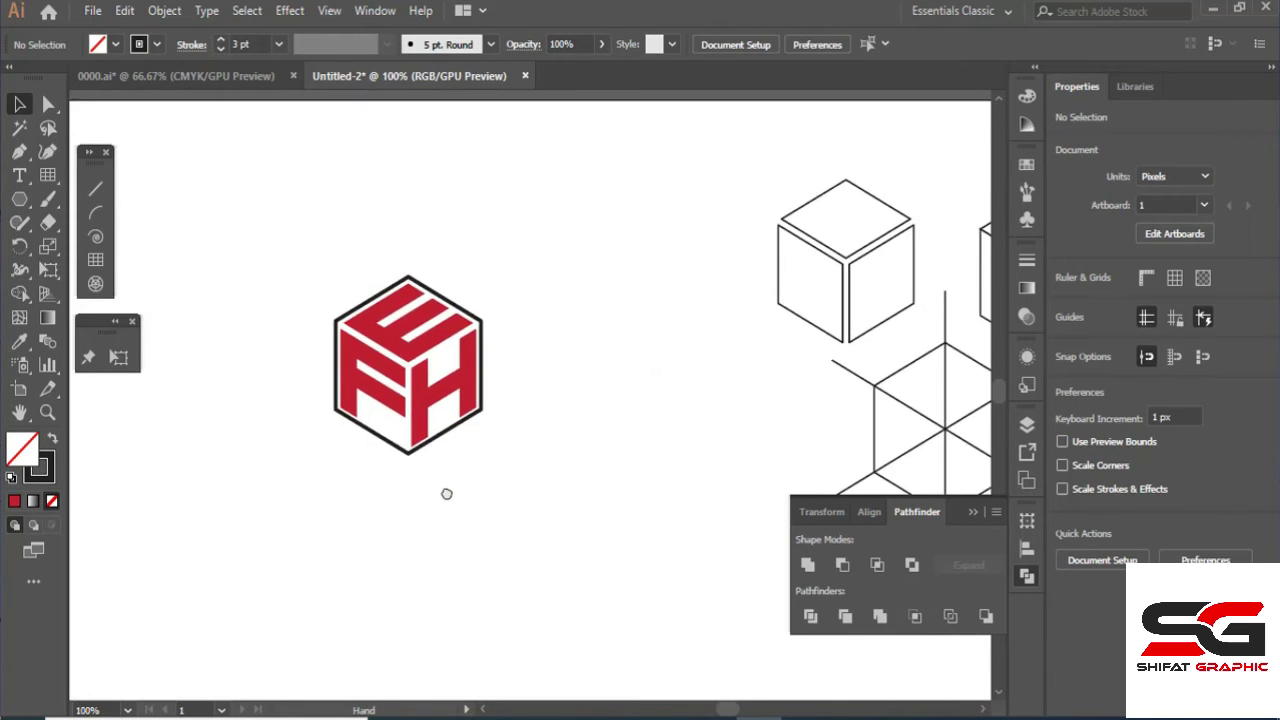
pyautogui.moveTo(566, 457); pyautogui.dragTo(471, 434)
pyautogui.moveTo(492, 268); pyautogui.dragTo(642, 476)
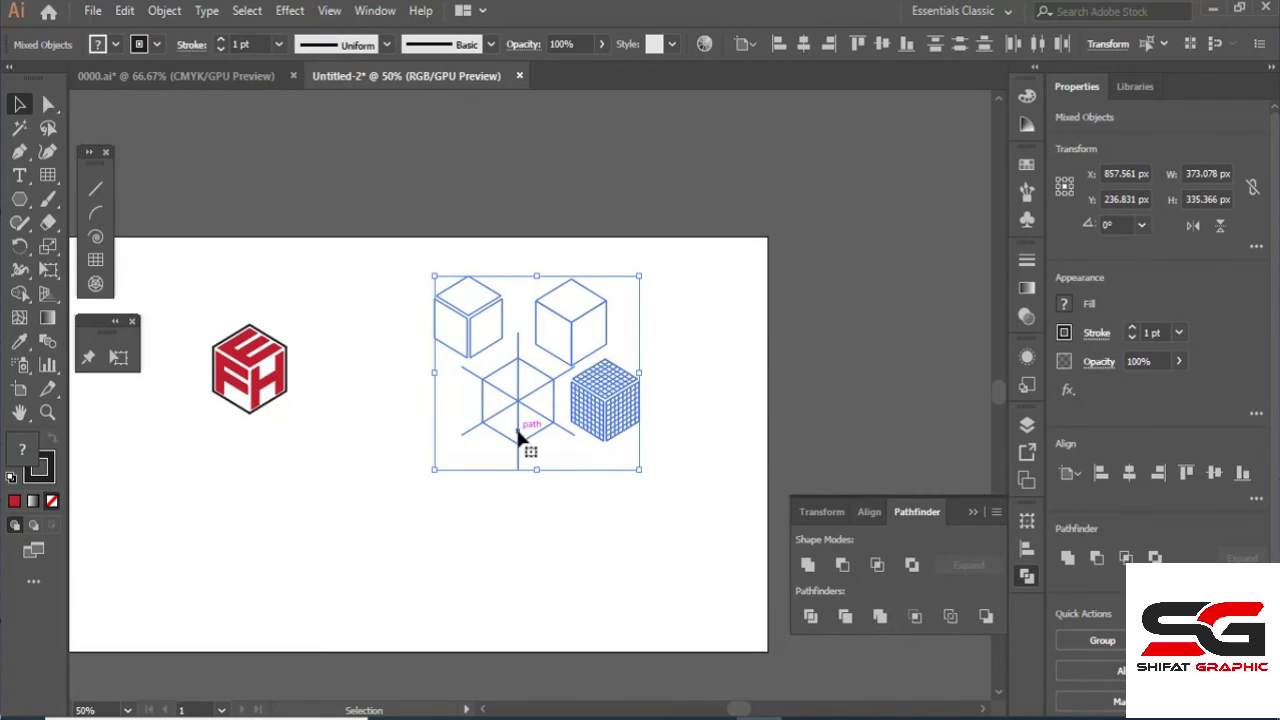
pyautogui.moveTo(519, 437); pyautogui.dragTo(664, 407)
# Place a copy of the outlined logo above the artboard, and expand the appearance of the logo on the artboard.
pyautogui.moveTo(281, 280); pyautogui.dragTo(486, 431)
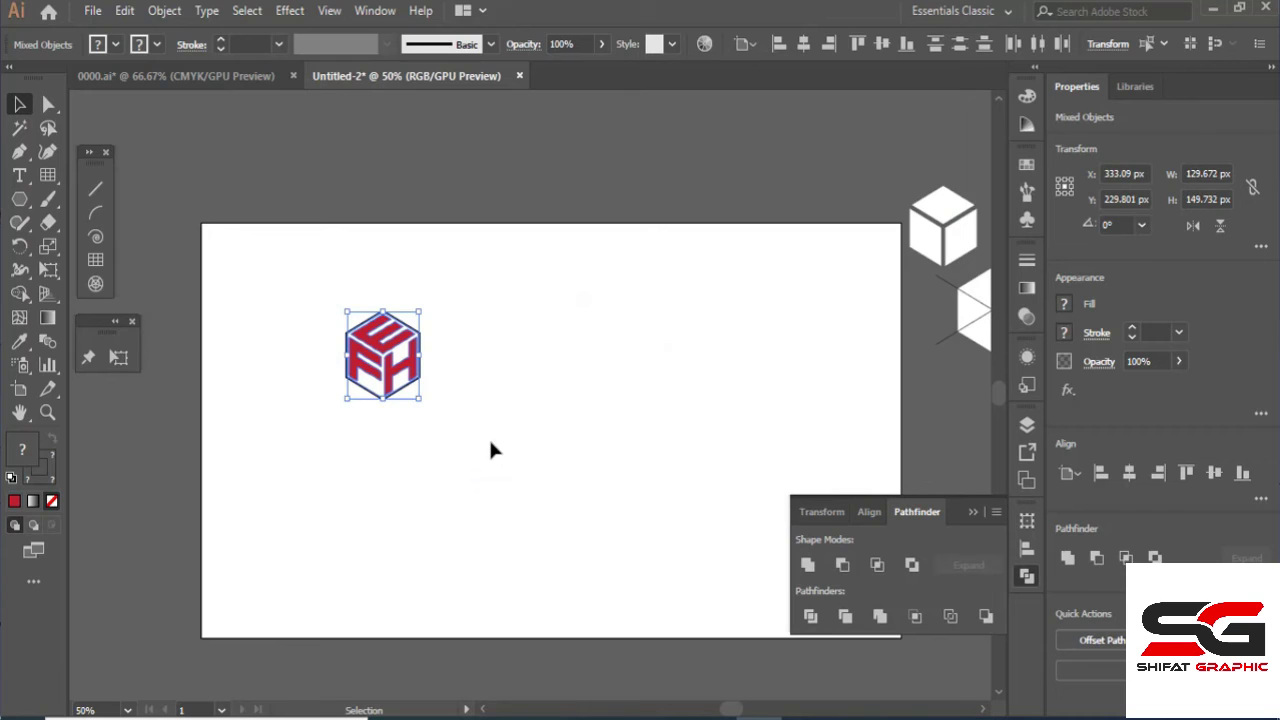
pyautogui.moveTo(378, 380); pyautogui.dragTo(805, 186)
pyautogui.moveTo(336, 278); pyautogui.dragTo(446, 412)
pyautogui.click(155, 10)
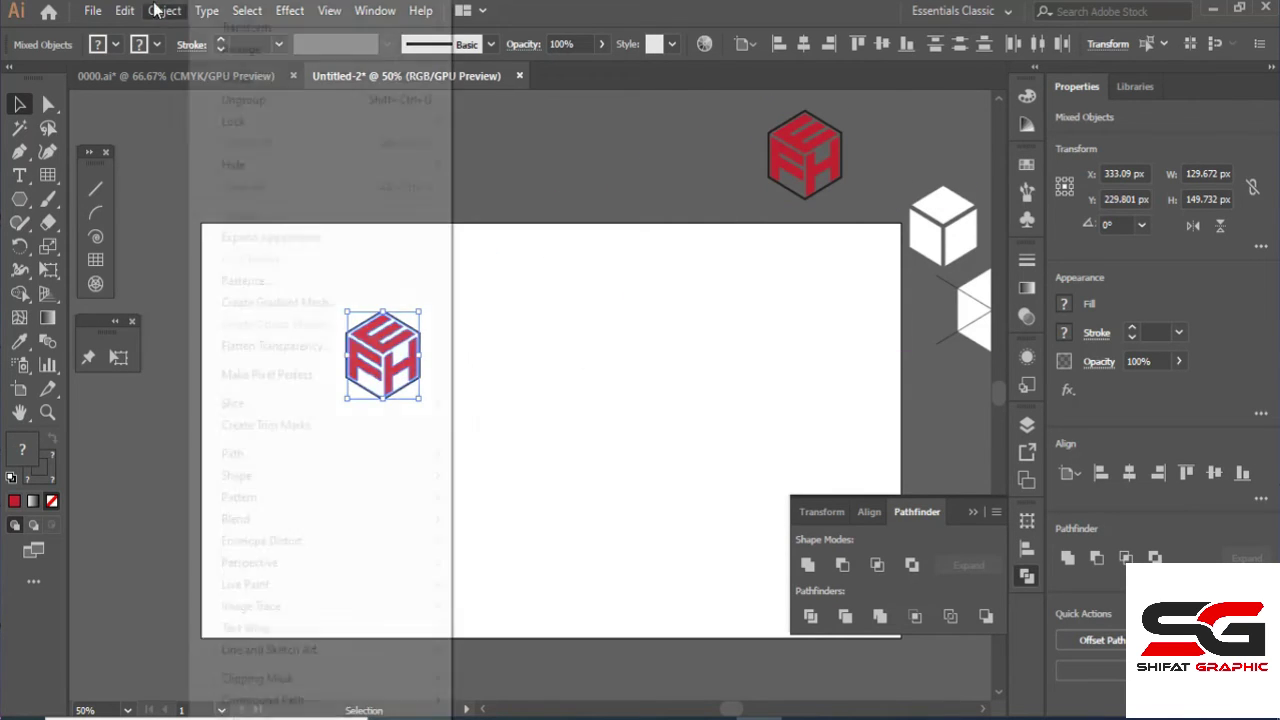
pyautogui.click(222, 237)
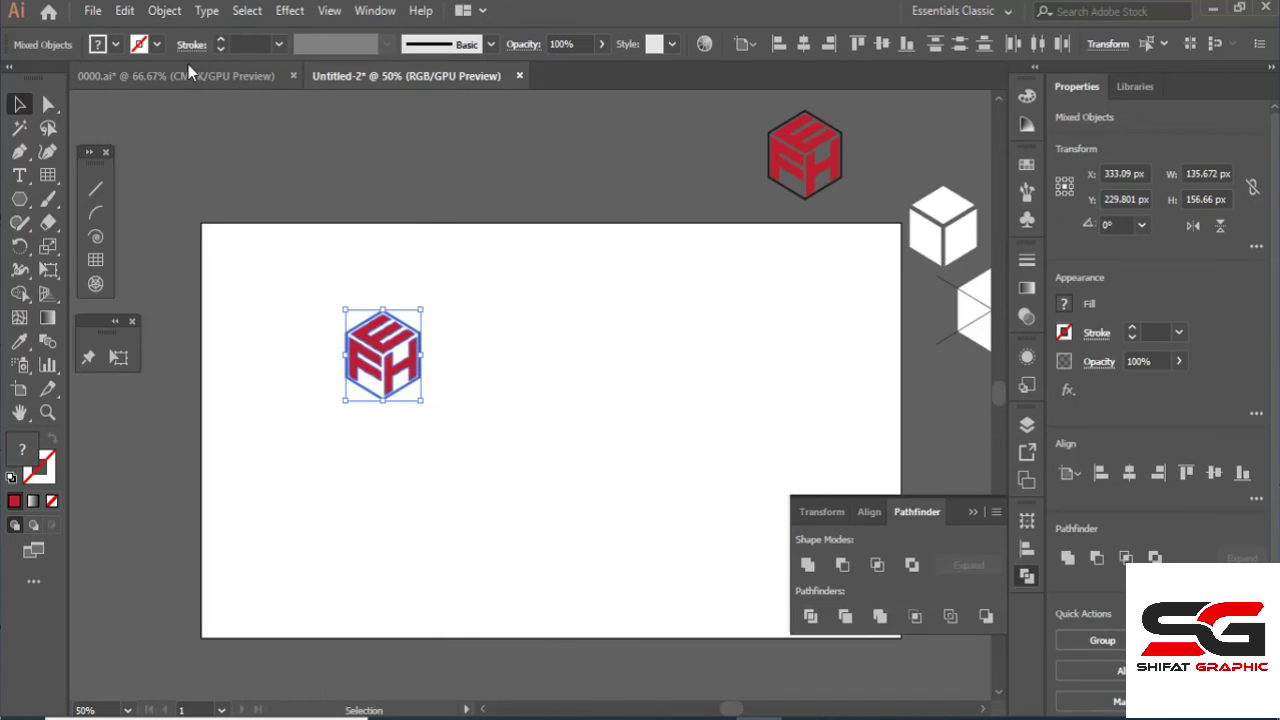
pyautogui.click(168, 10)
pyautogui.click(300, 214)
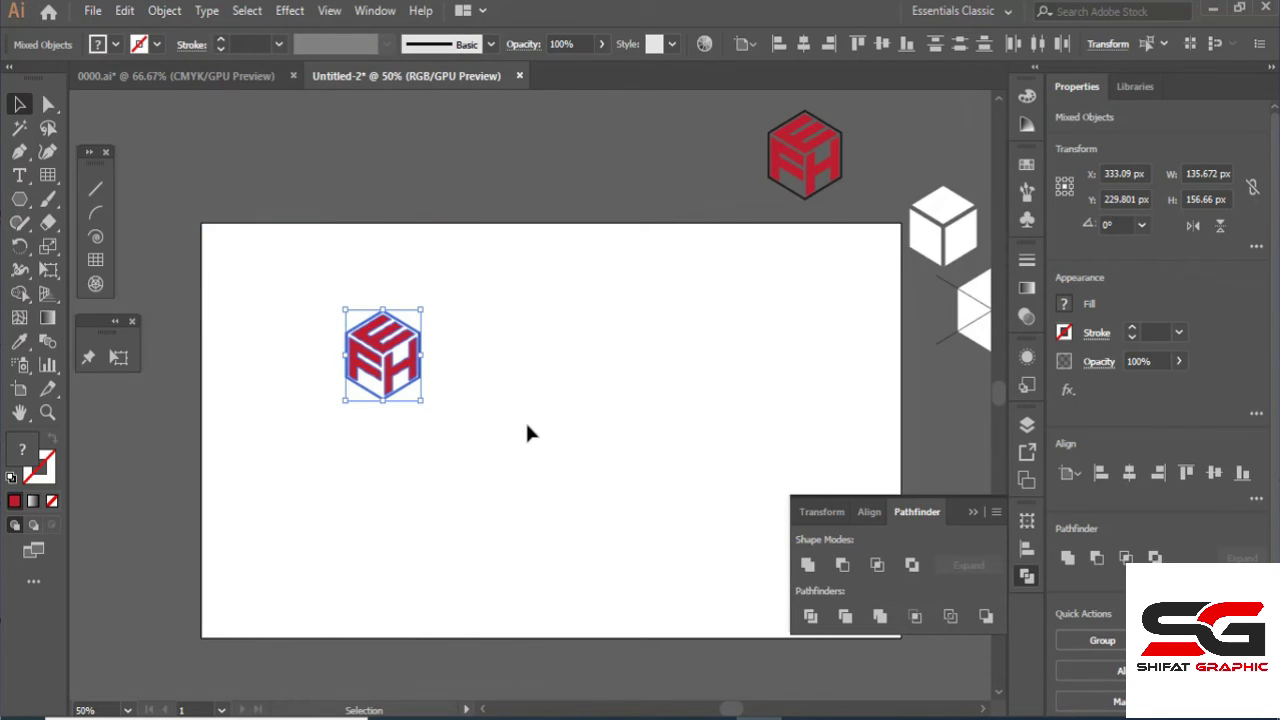
# Group the expanded letters and hexagon frame, and centre the group horizontally and vertically on the artboard.
pyautogui.moveTo(309, 258); pyautogui.dragTo(451, 421)
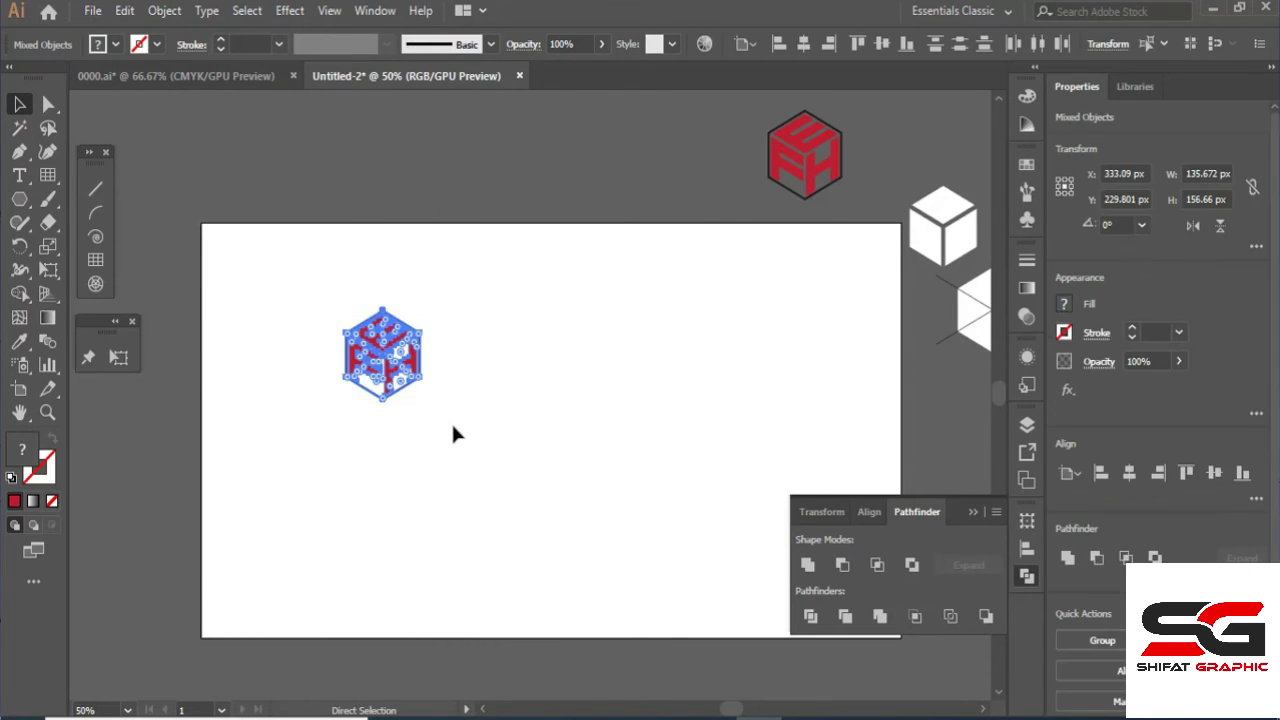
pyautogui.hotkey('ctrl', 'g')
pyautogui.click(801, 48)
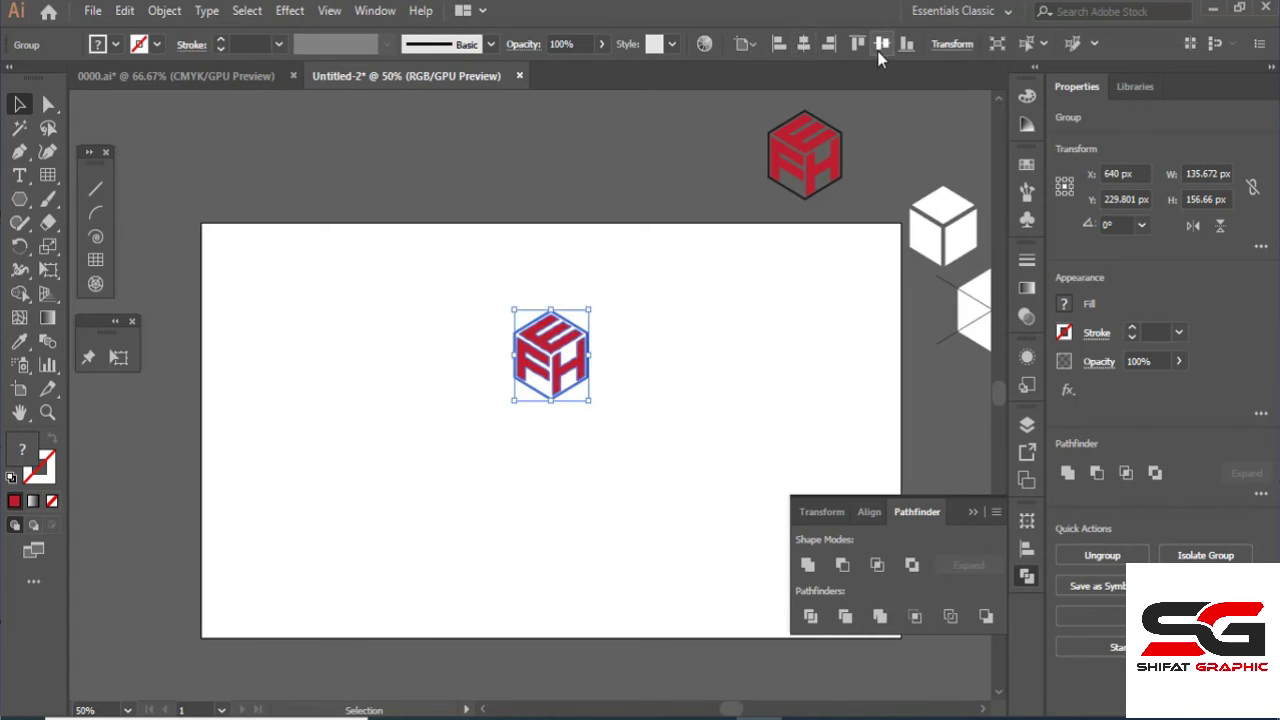
pyautogui.click(881, 46)
# Enlarge the centred logo proportionally to about three quarters of the artboard's height.
pyautogui.moveTo(588, 481); pyautogui.dragTo(705, 597)
pyautogui.click(707, 547)
pyautogui.moveTo(707, 547); pyautogui.dragTo(673, 482)
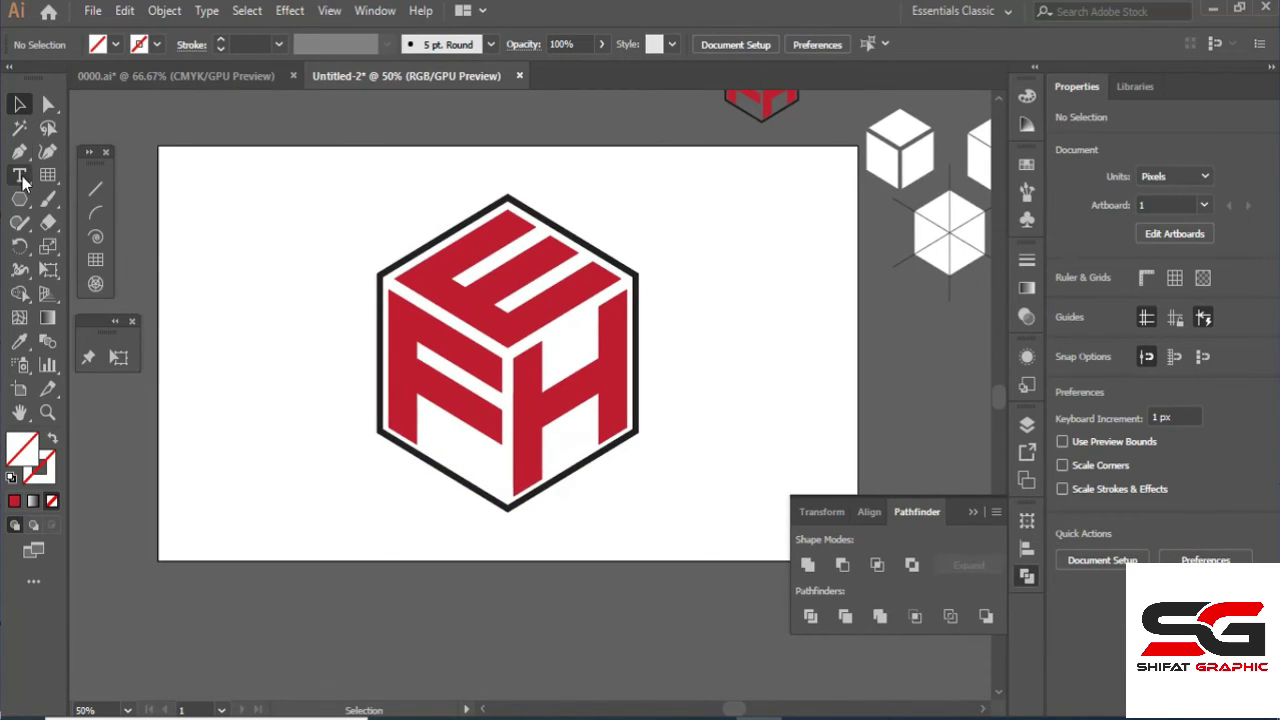
# Draw a rectangle 1280 px wide and about 708 px high over the artboard, and stretch its upper edge to the artboard's edge.
pyautogui.moveTo(19, 202); pyautogui.dragTo(80, 203)
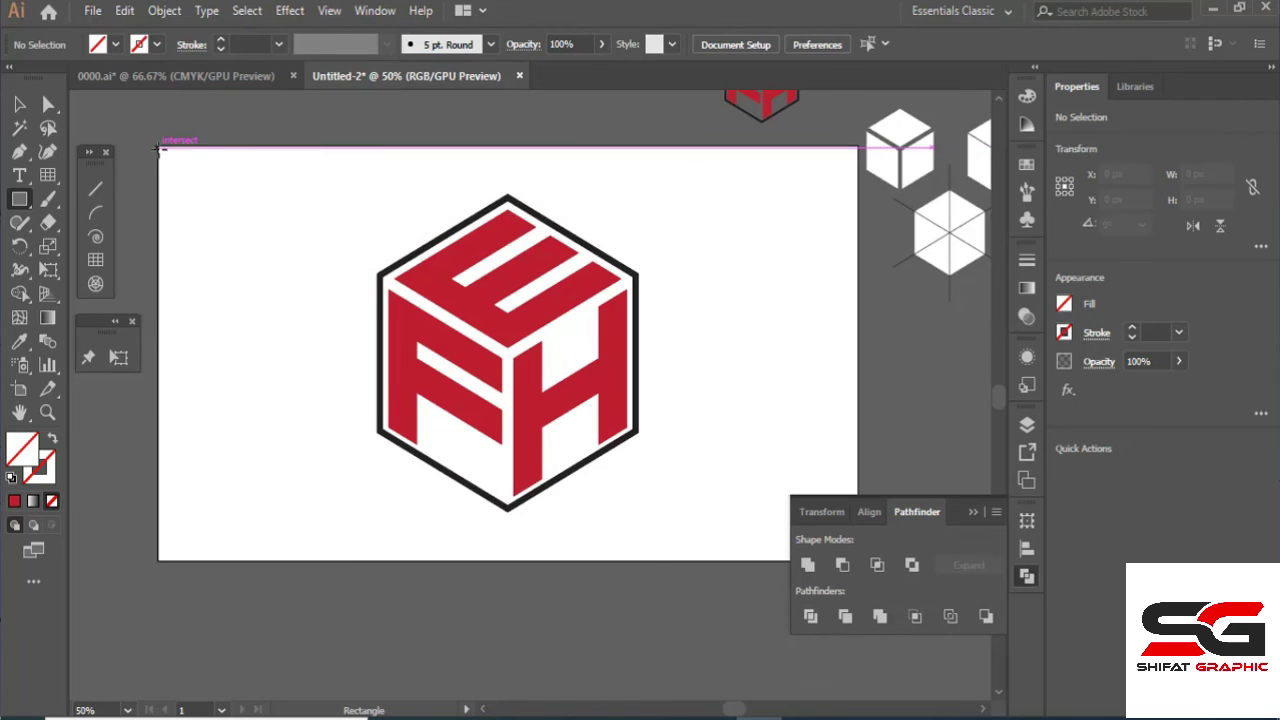
pyautogui.moveTo(158, 148); pyautogui.dragTo(858, 555)
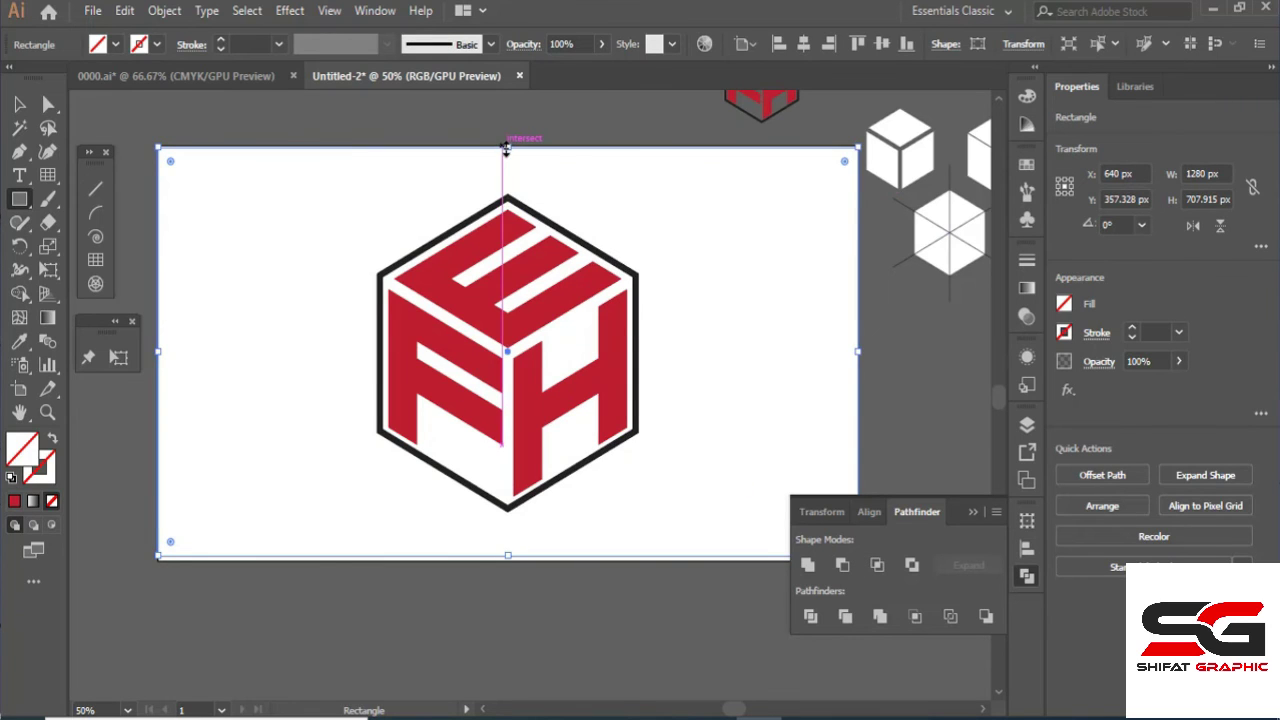
pyautogui.hotkey('ctrl', '1')
pyautogui.scroll(4, 500, 147)
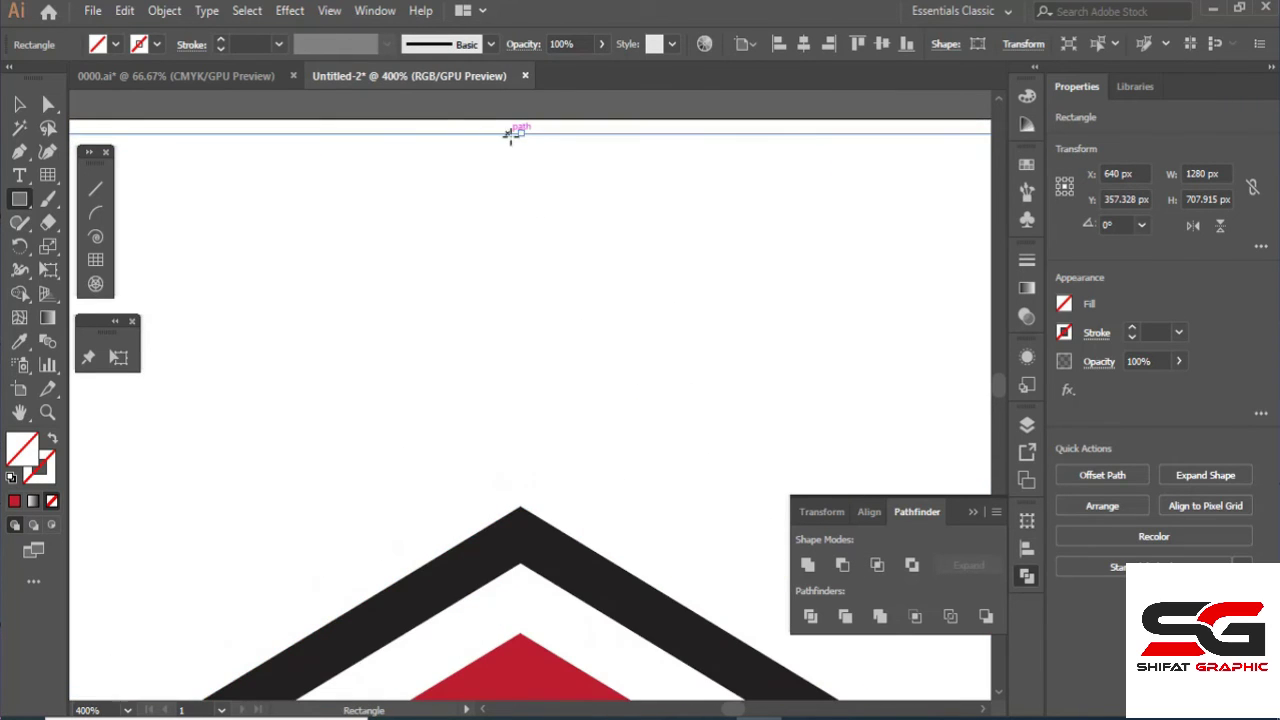
pyautogui.moveTo(520, 139); pyautogui.dragTo(523, 122)
pyautogui.scroll(-7, 434, 200)
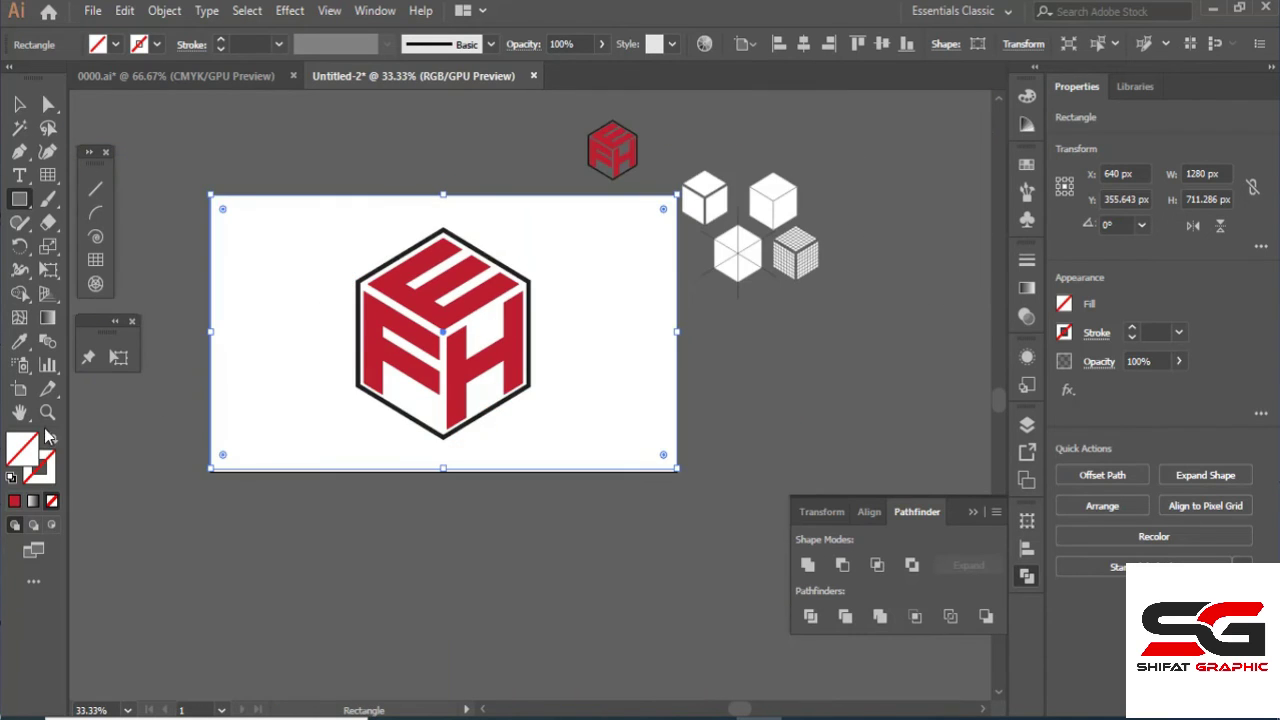
# Stretch the rectangle's lower edge down to the artboard's edge, for a size of 1280 by 720 px.
pyautogui.click(53, 319)
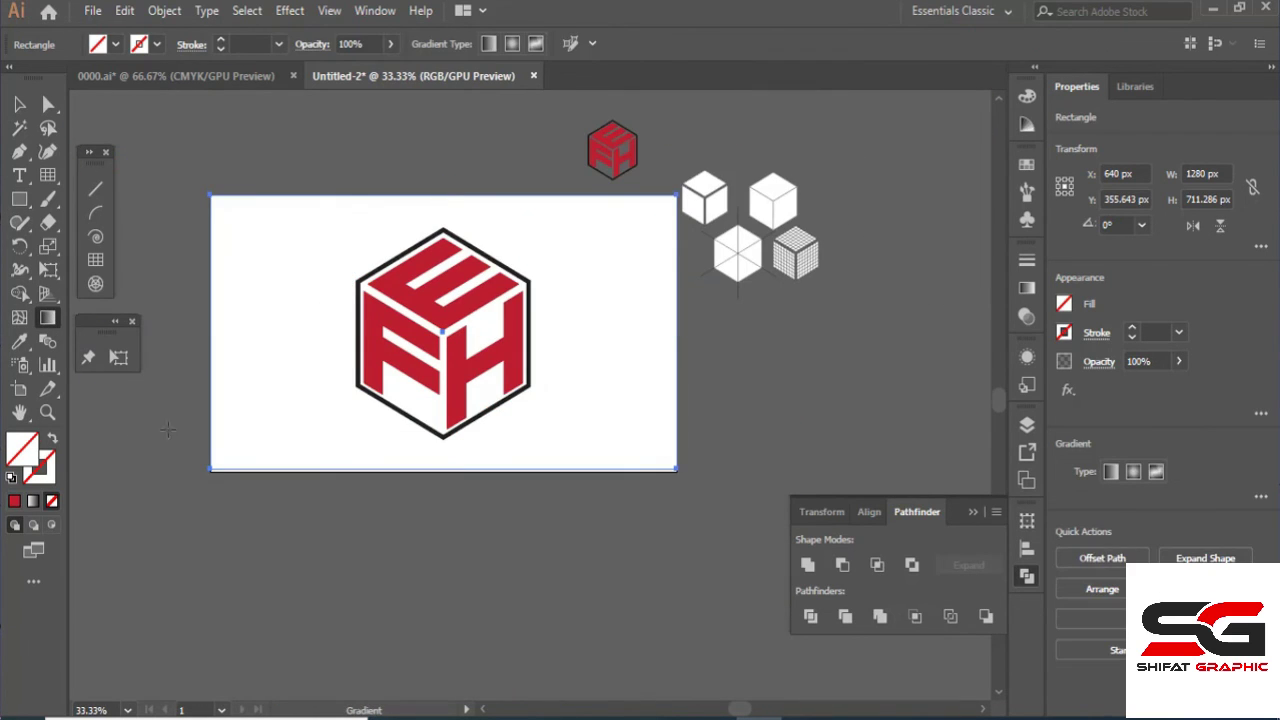
pyautogui.scroll(2, 432, 474)
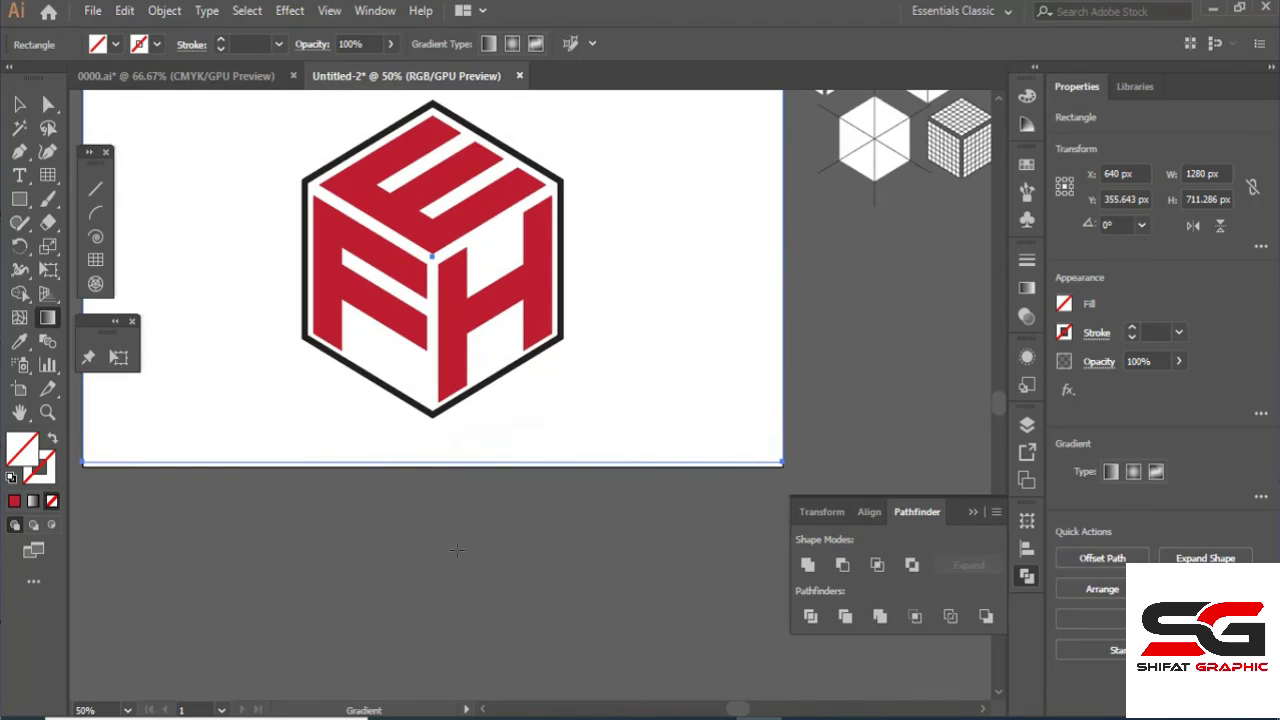
pyautogui.press('v')
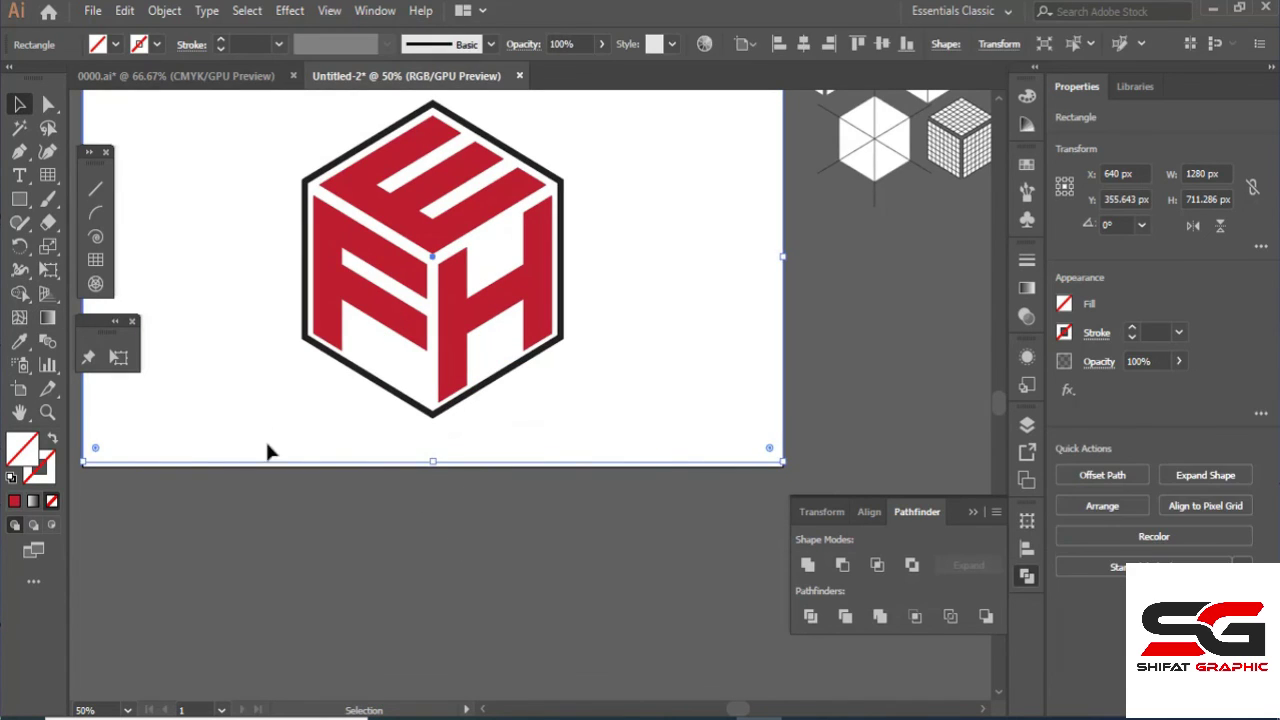
pyautogui.click(360, 428)
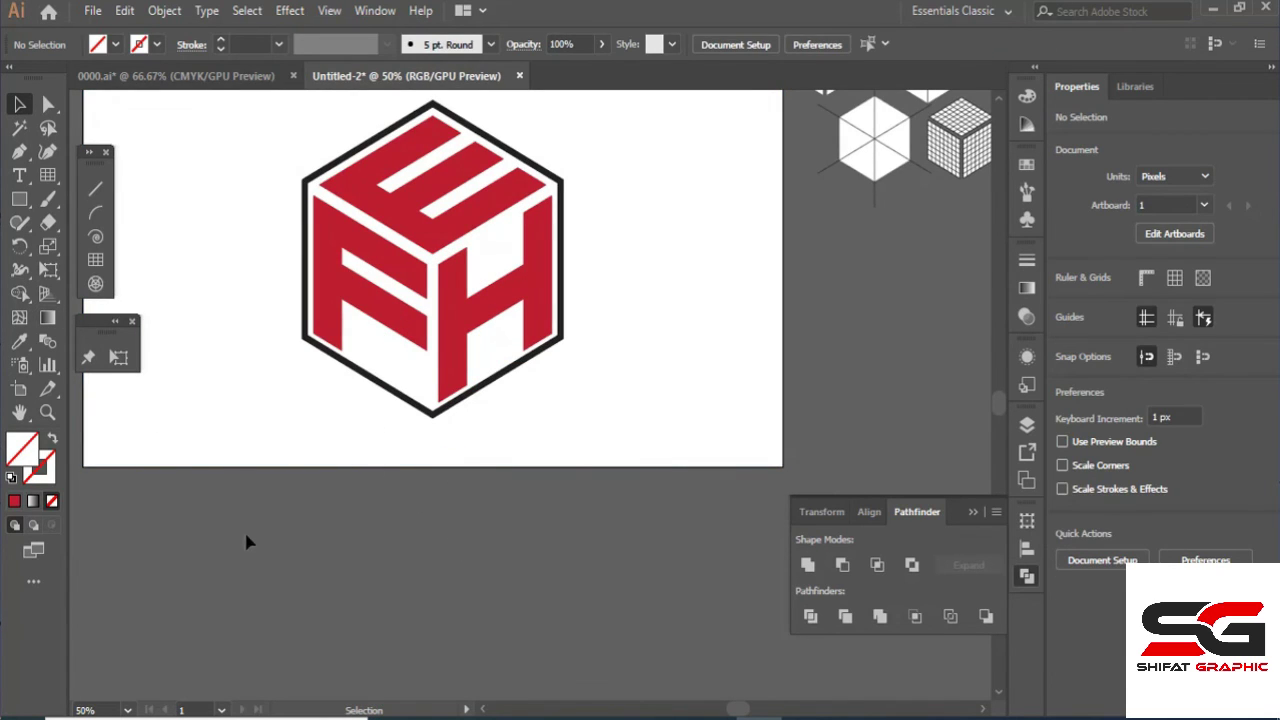
pyautogui.click(243, 449)
pyautogui.moveTo(435, 464); pyautogui.dragTo(436, 467)
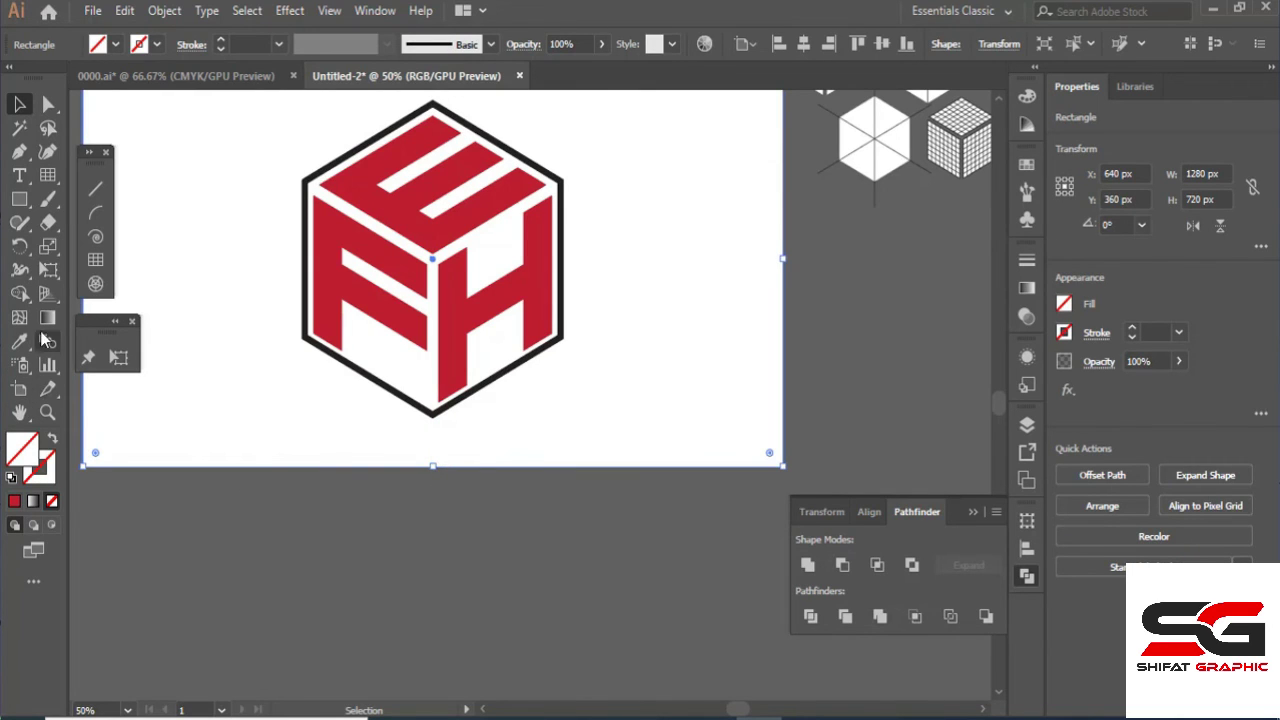
# Fill the artboard-sized rectangle with a white-to-black linear gradient and send it to the back behind the logo.
pyautogui.click(32, 502)
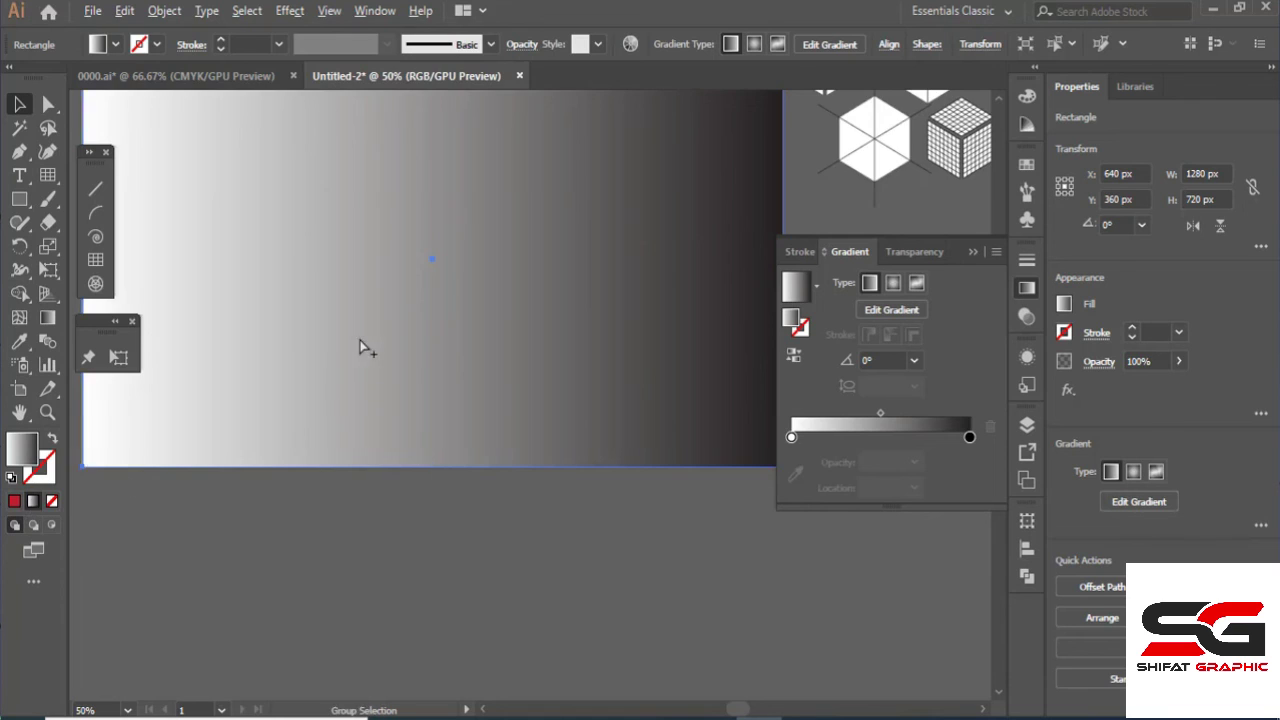
pyautogui.scroll(-3, 407, 351)
pyautogui.scroll(2, 366, 334)
pyautogui.rightClick(366, 334)
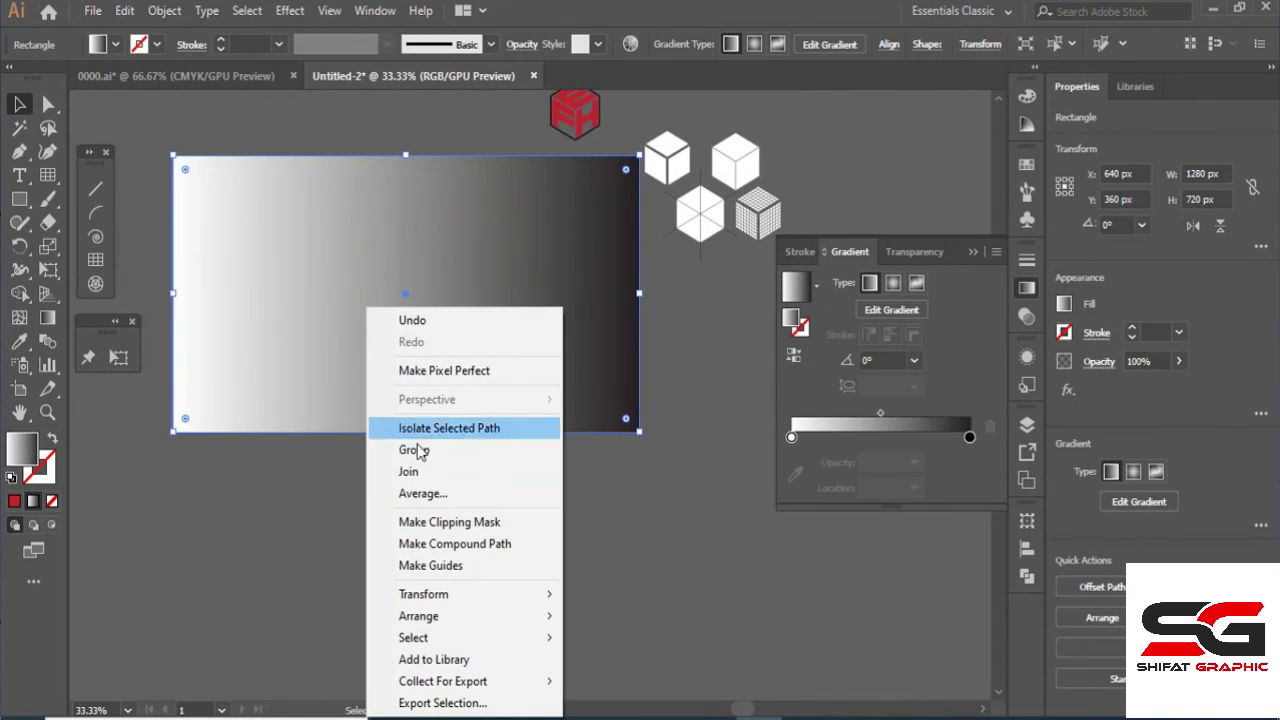
pyautogui.moveTo(437, 620)
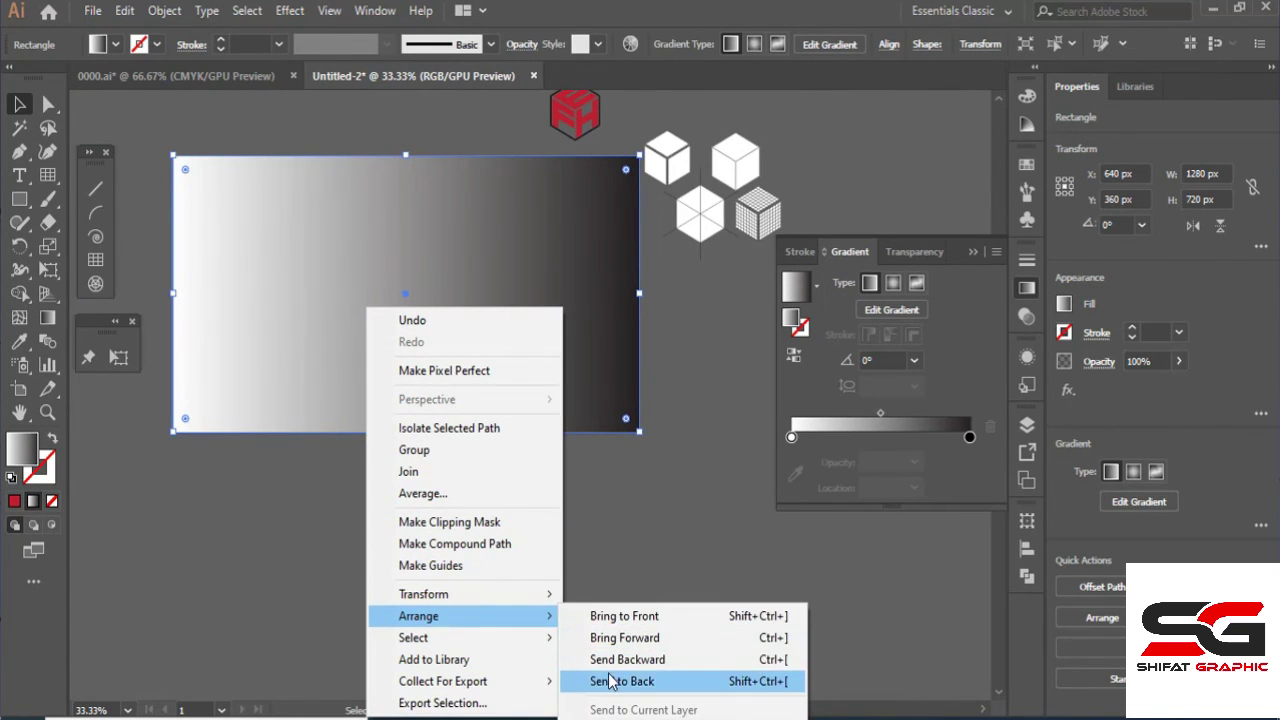
pyautogui.click(605, 682)
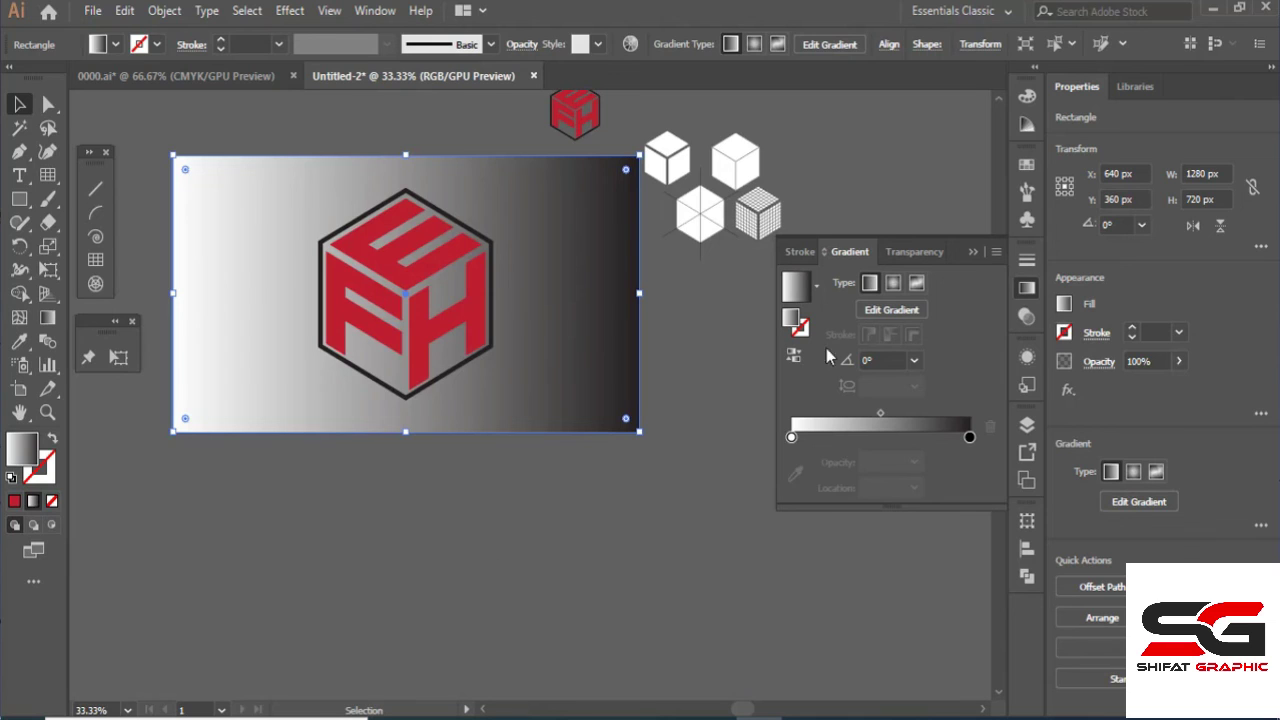
# Make the background rectangle's gradient radial and extend its radius well beyond the rectangle's side edge, so the dark end falls outside, and deselect it.
pyautogui.click(892, 286)
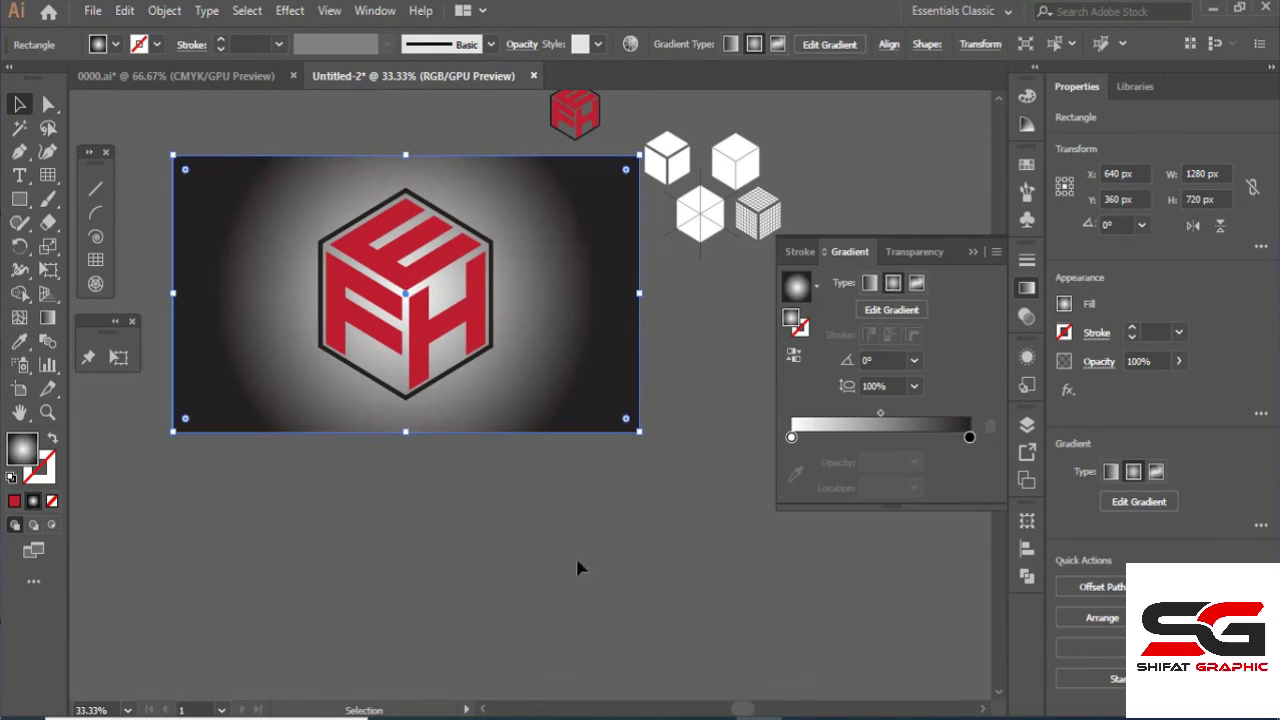
pyautogui.click(55, 321)
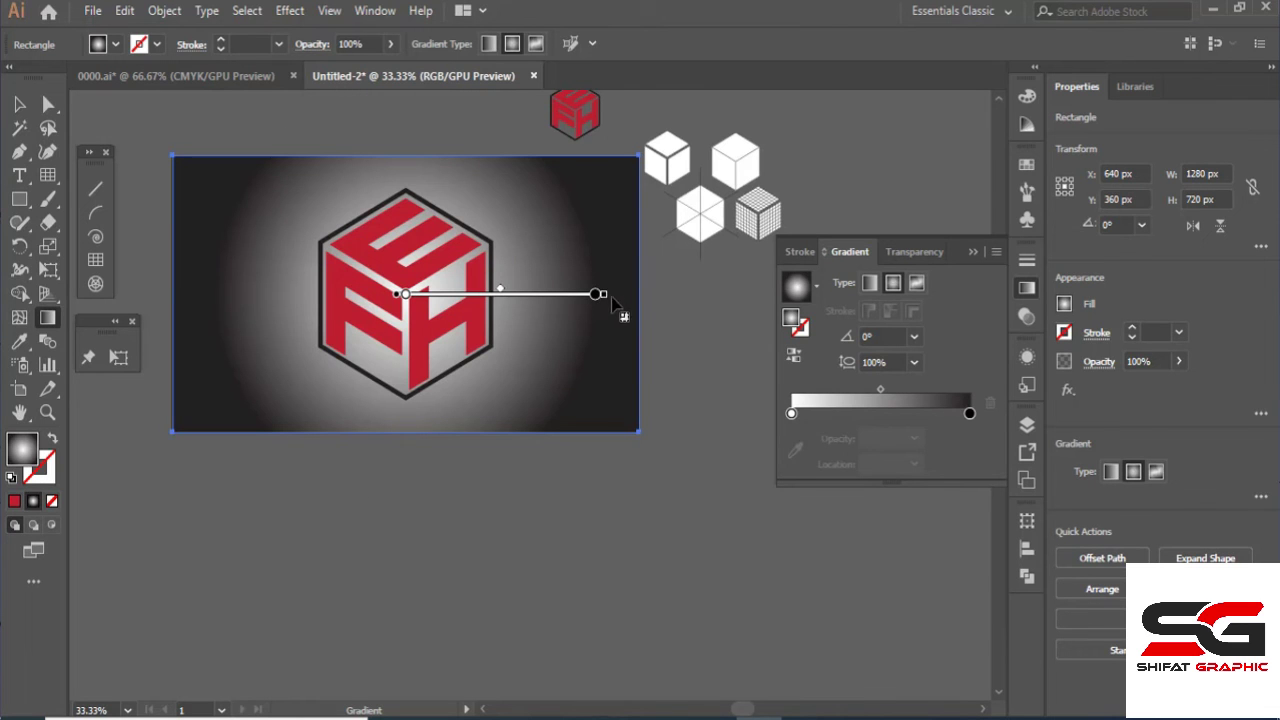
pyautogui.moveTo(612, 299); pyautogui.dragTo(783, 298)
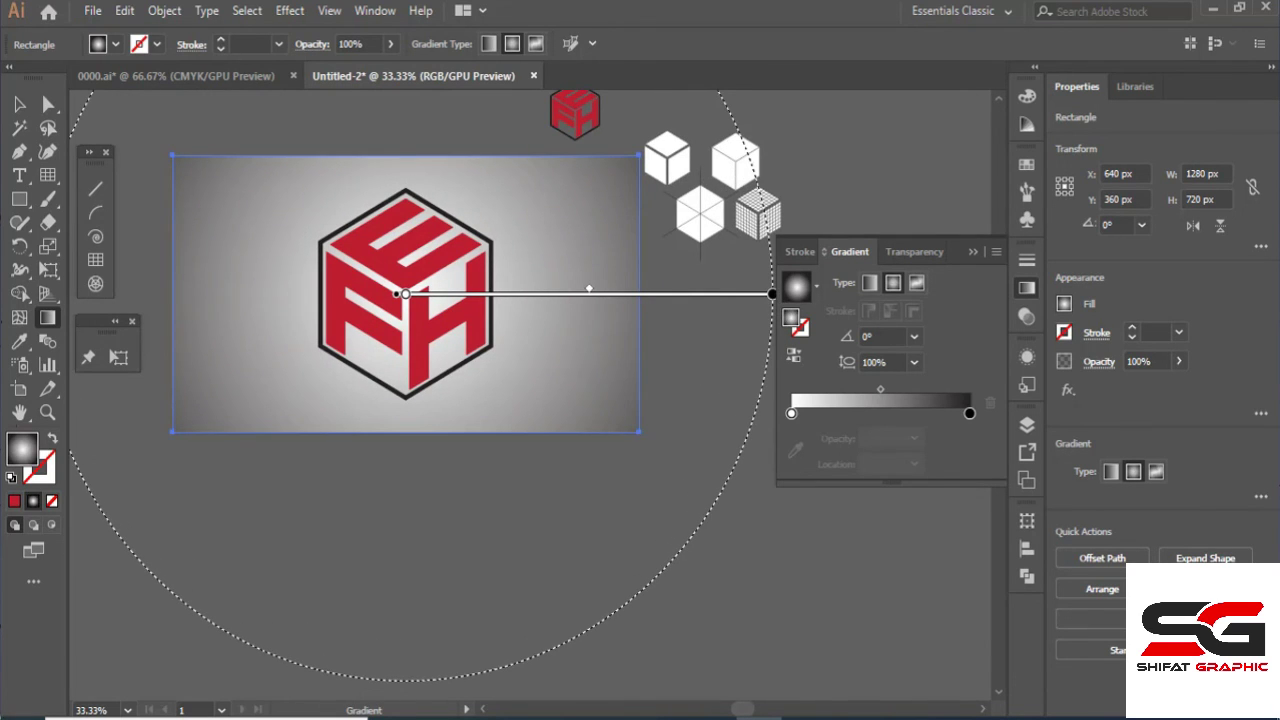
pyautogui.click(28, 108)
pyautogui.click(496, 562)
pyautogui.moveTo(503, 520); pyautogui.dragTo(606, 593)
pyautogui.scroll(1, 595, 464)
pyautogui.scroll(-1, 563, 477)
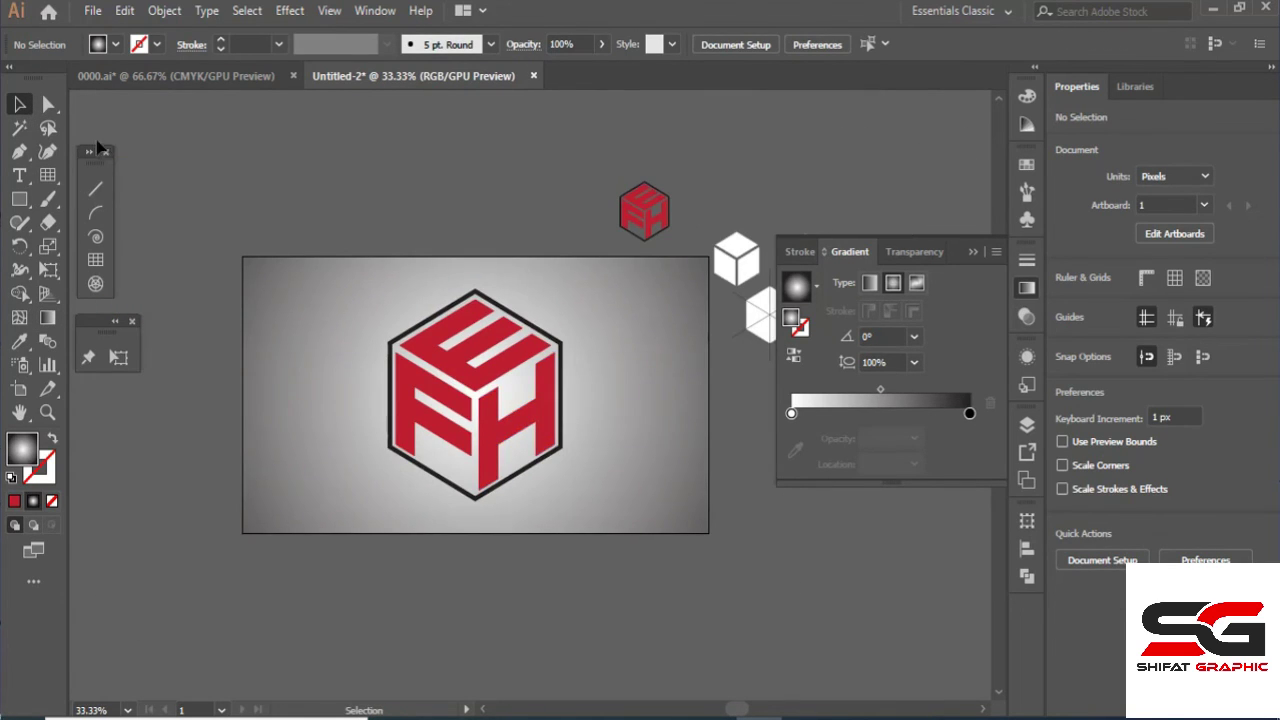
# Save the document to the Desktop as an Adobe Illustrator file named bb, keeping the Illustrator CC version and default options.
pyautogui.click(91, 12)
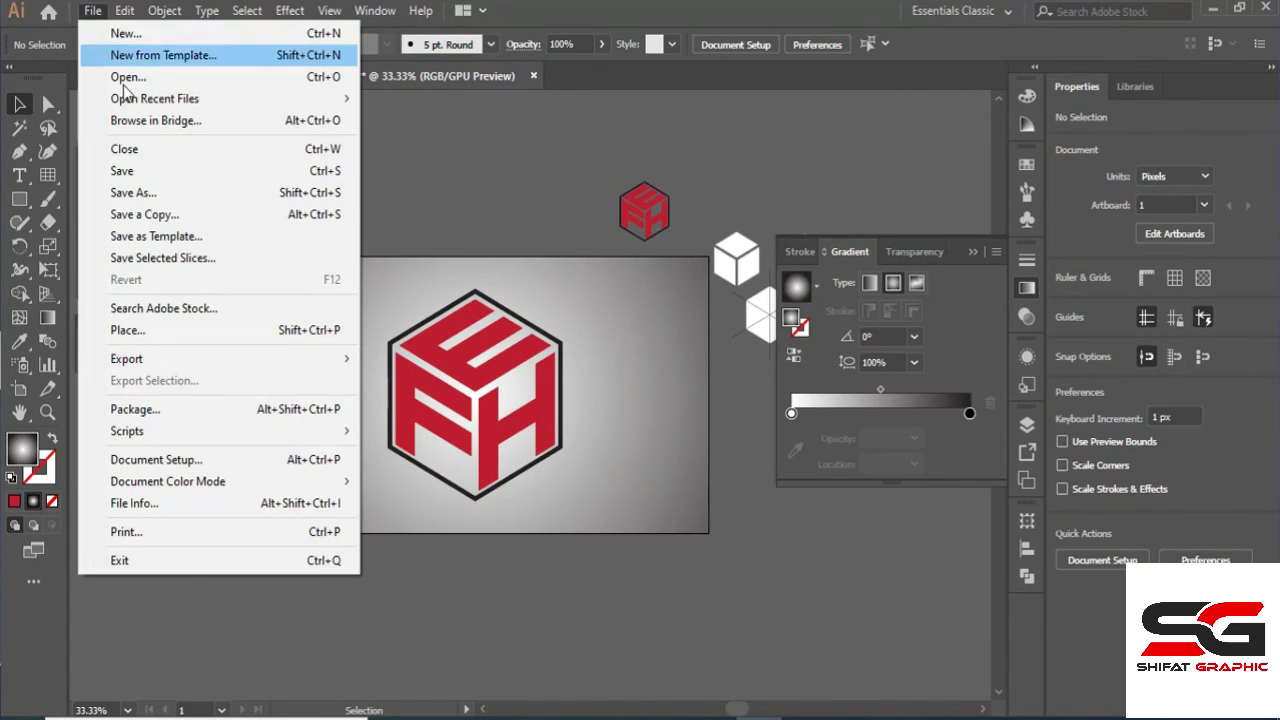
pyautogui.click(152, 174)
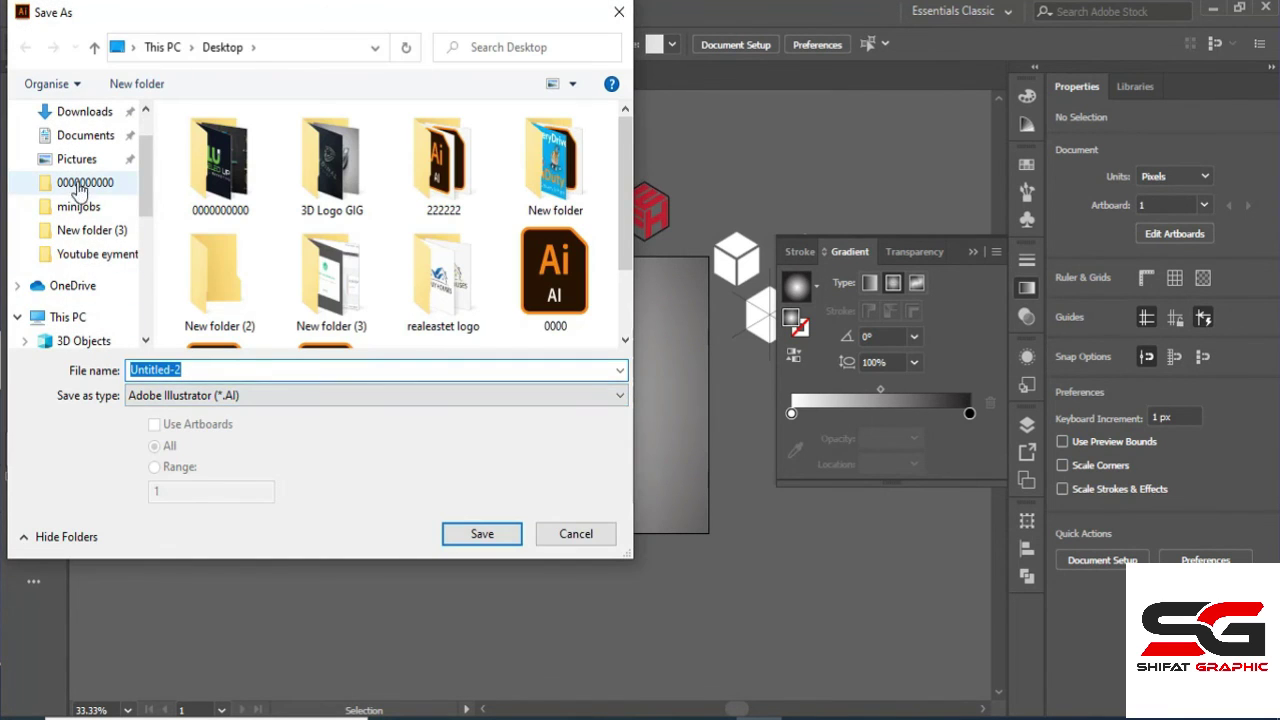
pyautogui.scroll(1, 94, 135)
pyautogui.click(90, 152)
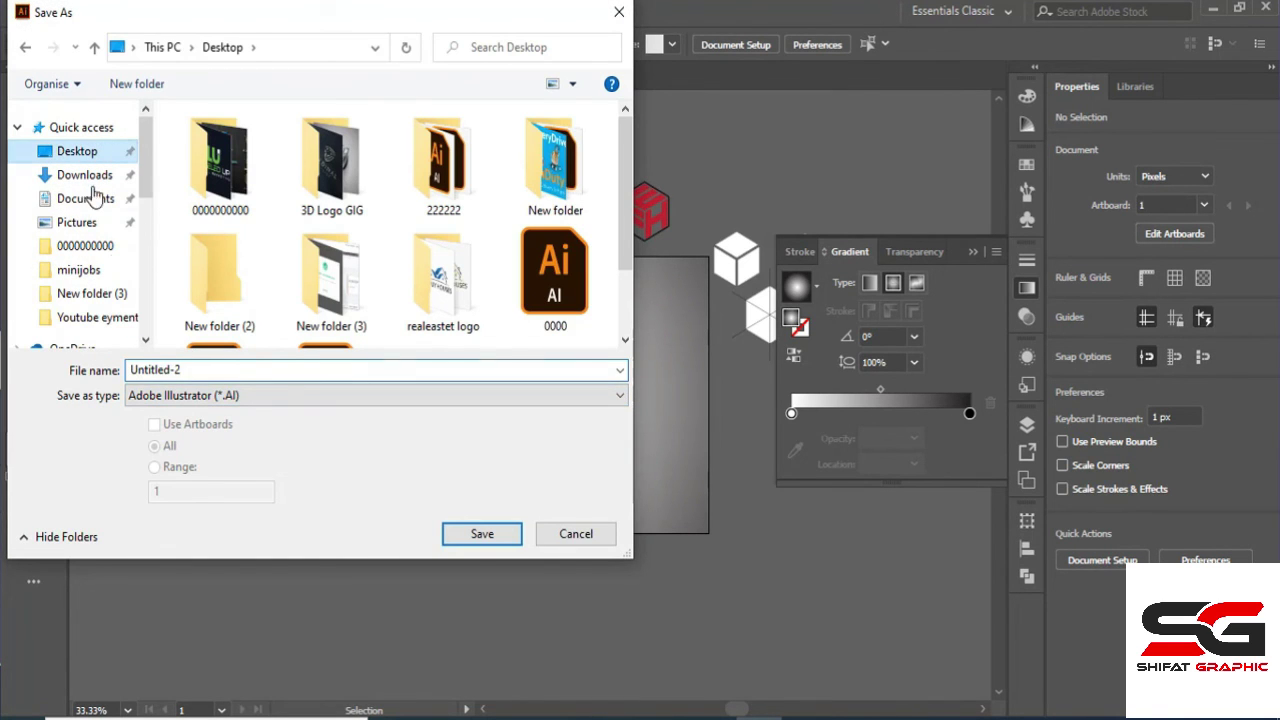
pyautogui.click(216, 370)
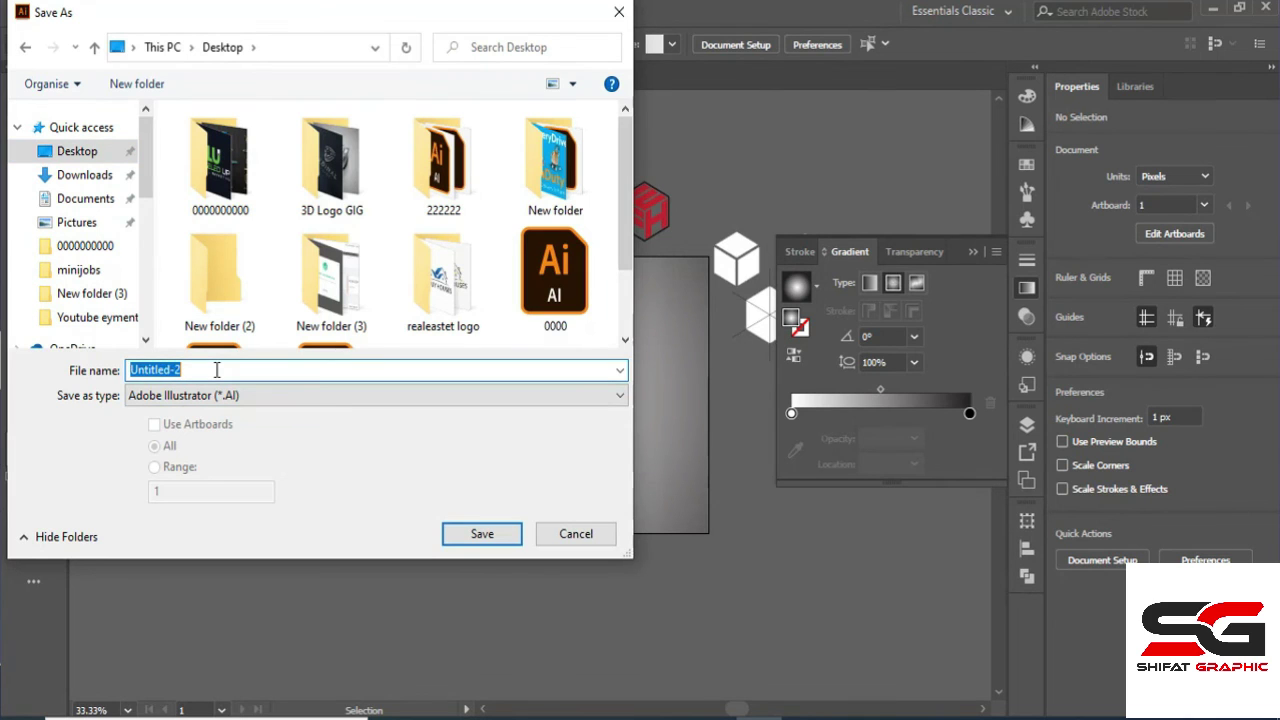
pyautogui.write('bb')
pyautogui.click(472, 536)
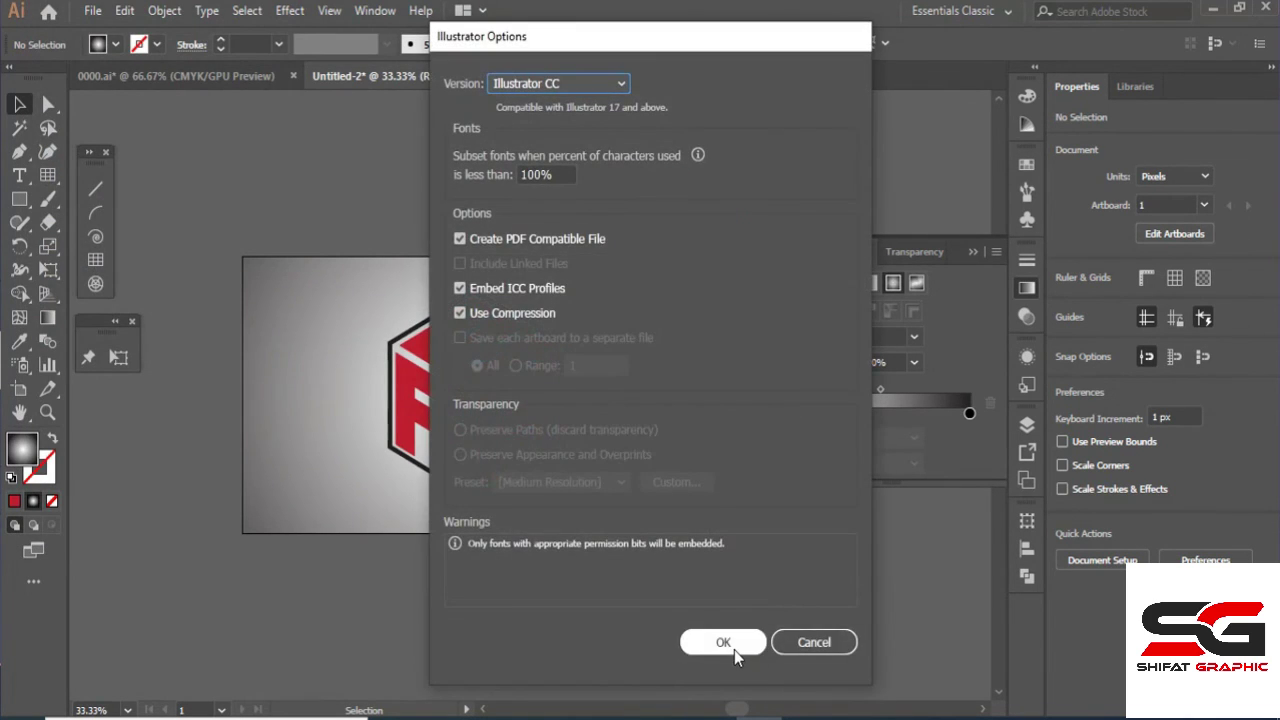
pyautogui.click(728, 642)
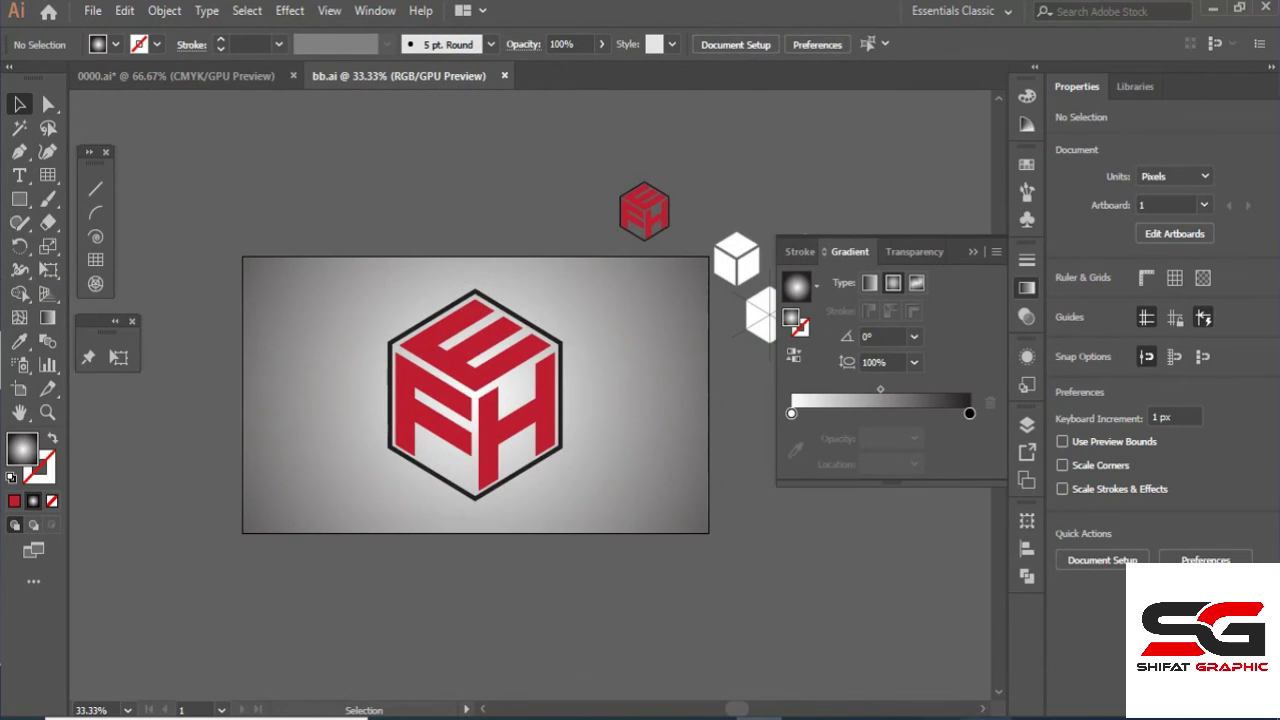